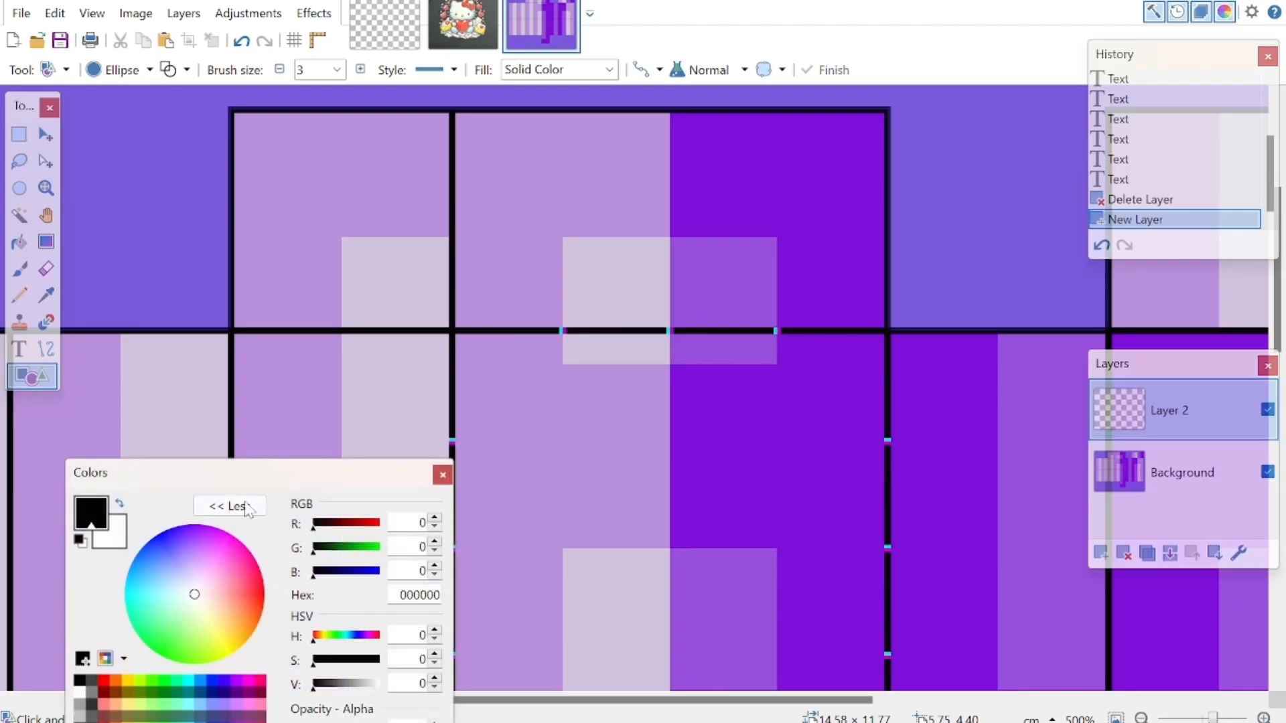
Set the primary colour to dark grey #141414 by raising its brightness value to 8
{"action": "left_click", "coordinate": [234, 508]}
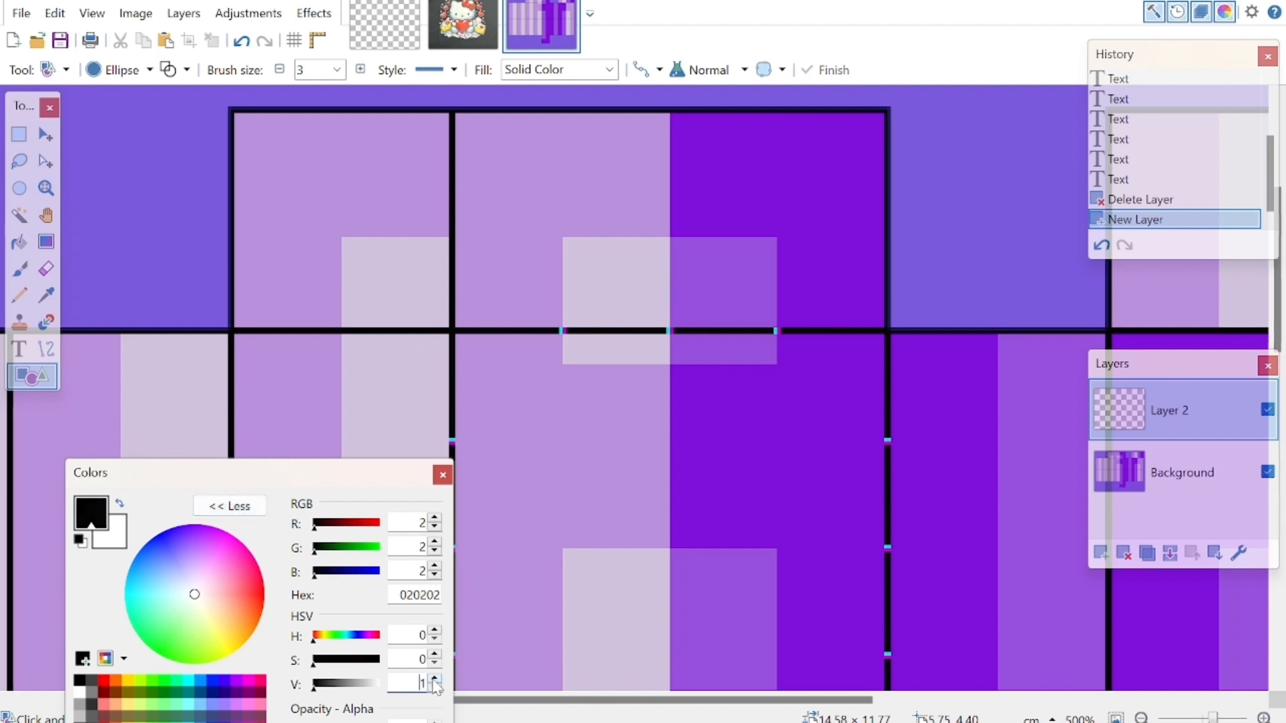
{"action": "left_click", "coordinate": [434, 679]}
{"action": "left_click", "coordinate": [434, 679]}
{"action": "left_click", "coordinate": [434, 679]}
{"action": "left_click", "coordinate": [434, 679]}
{"action": "left_click", "coordinate": [434, 679]}
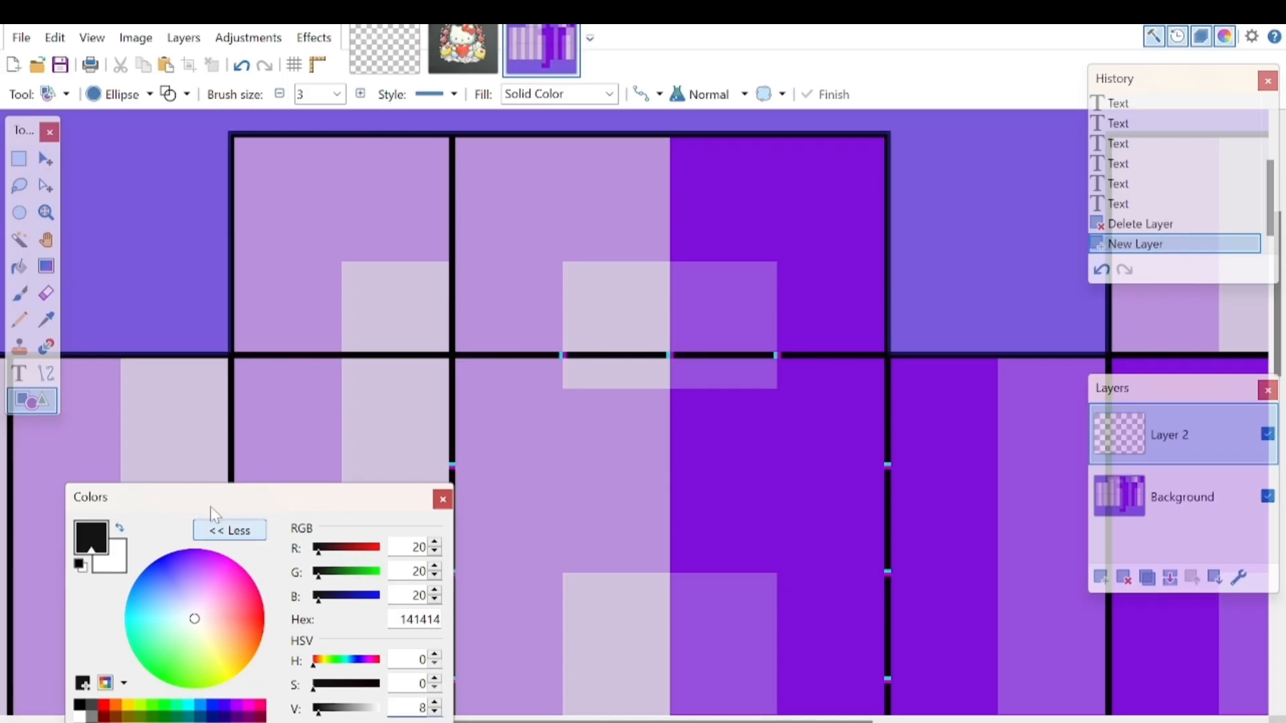
{"action": "left_click", "coordinate": [234, 530]}
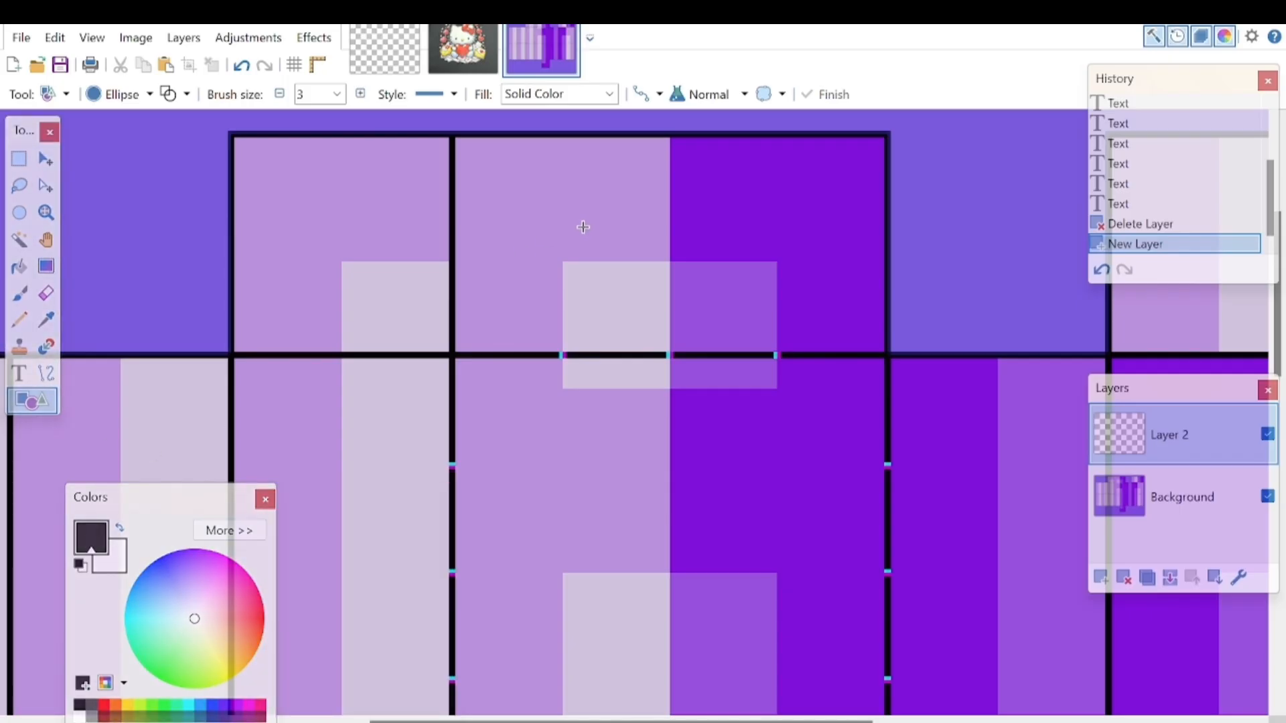
Draw an outlined neckline ellipse with brush size 3 near the top of the front torso panel and stretch it slightly taller
{"action": "mouse_move", "coordinate": [604, 252]}
{"action": "left_mouse_down"}
{"action": "mouse_move", "coordinate": [776, 398]}
{"action": "mouse_move", "coordinate": [724, 360]}
{"action": "left_mouse_up"}
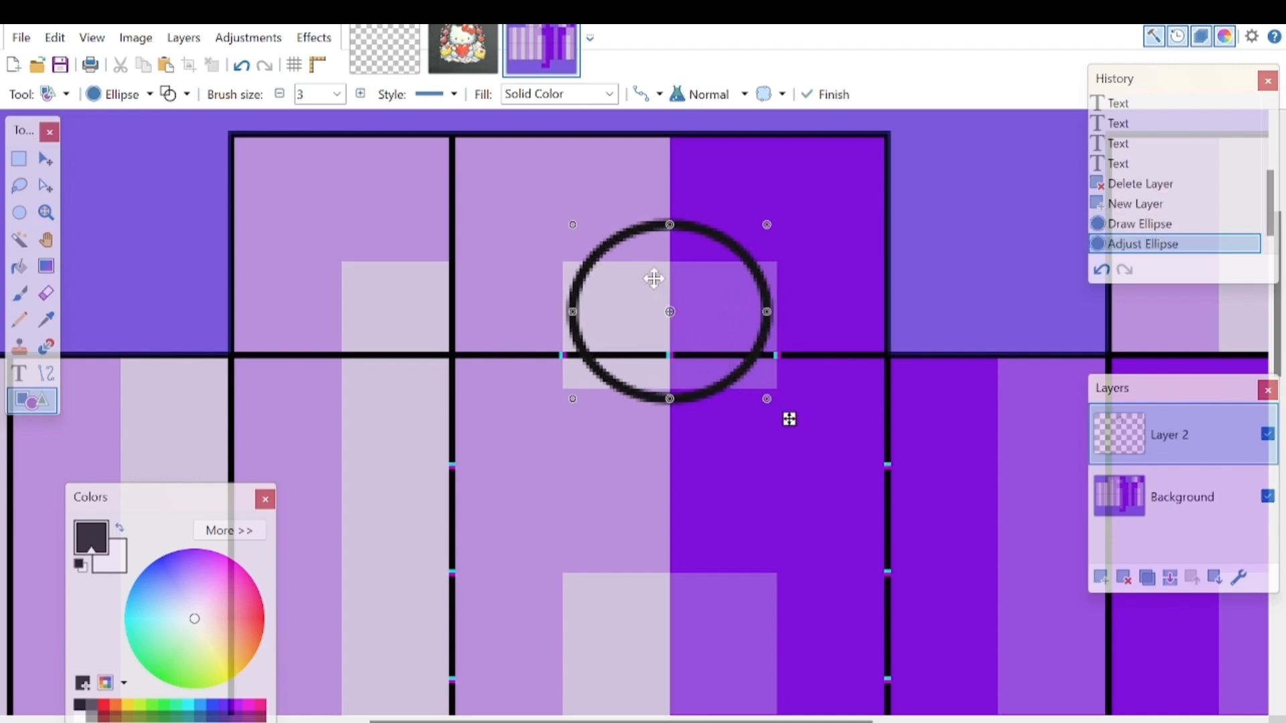
{"action": "left_click", "coordinate": [274, 96]}
{"action": "left_click", "coordinate": [361, 94]}
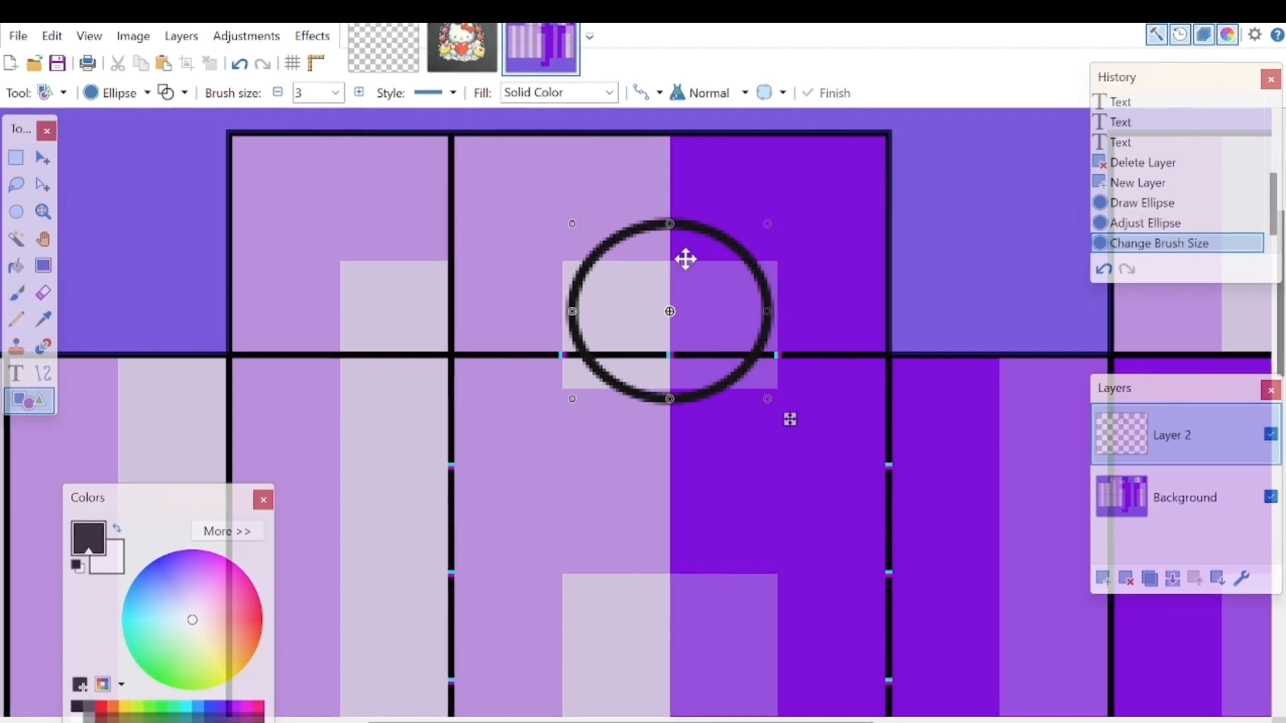
{"action": "left_click_drag", "start_coordinate": [669, 225], "coordinate": [669, 221]}
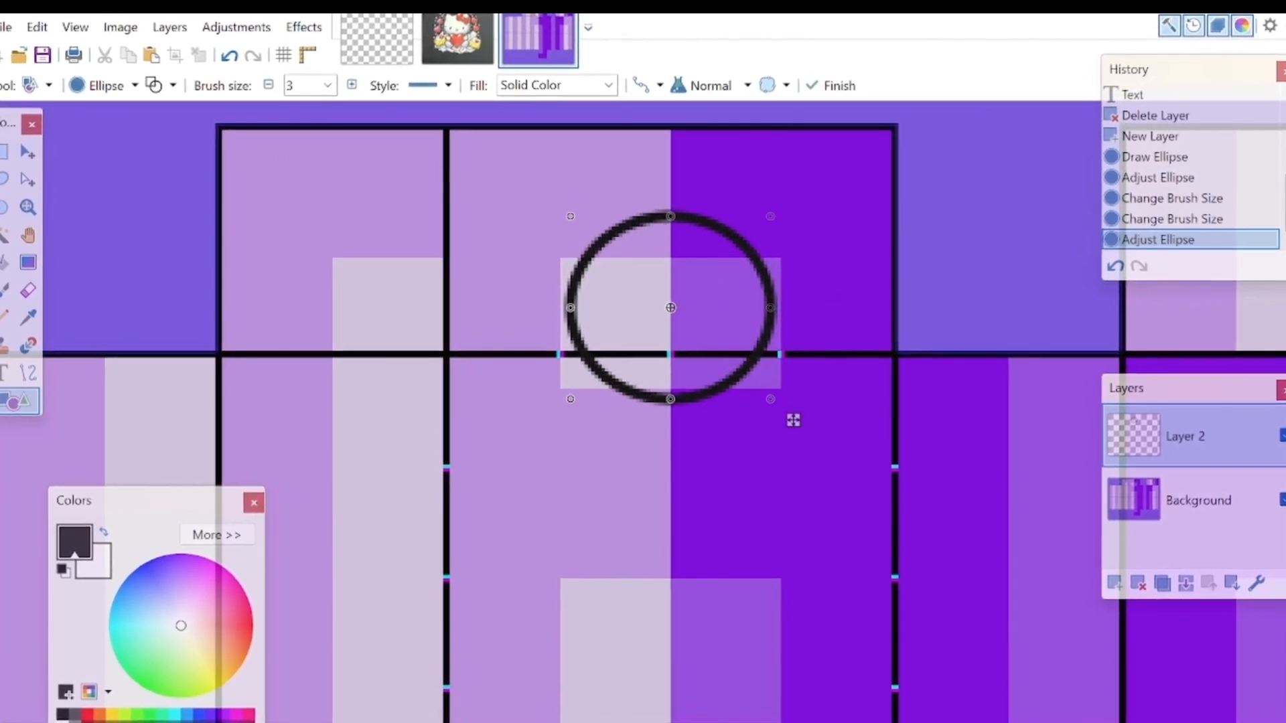
Cut away the right half of the ellipse along the torso's centre line and paste the remaining half into a new layer
{"action": "key", "text": "s"}
{"action": "left_click_drag", "start_coordinate": [926, 151], "coordinate": [673, 451]}
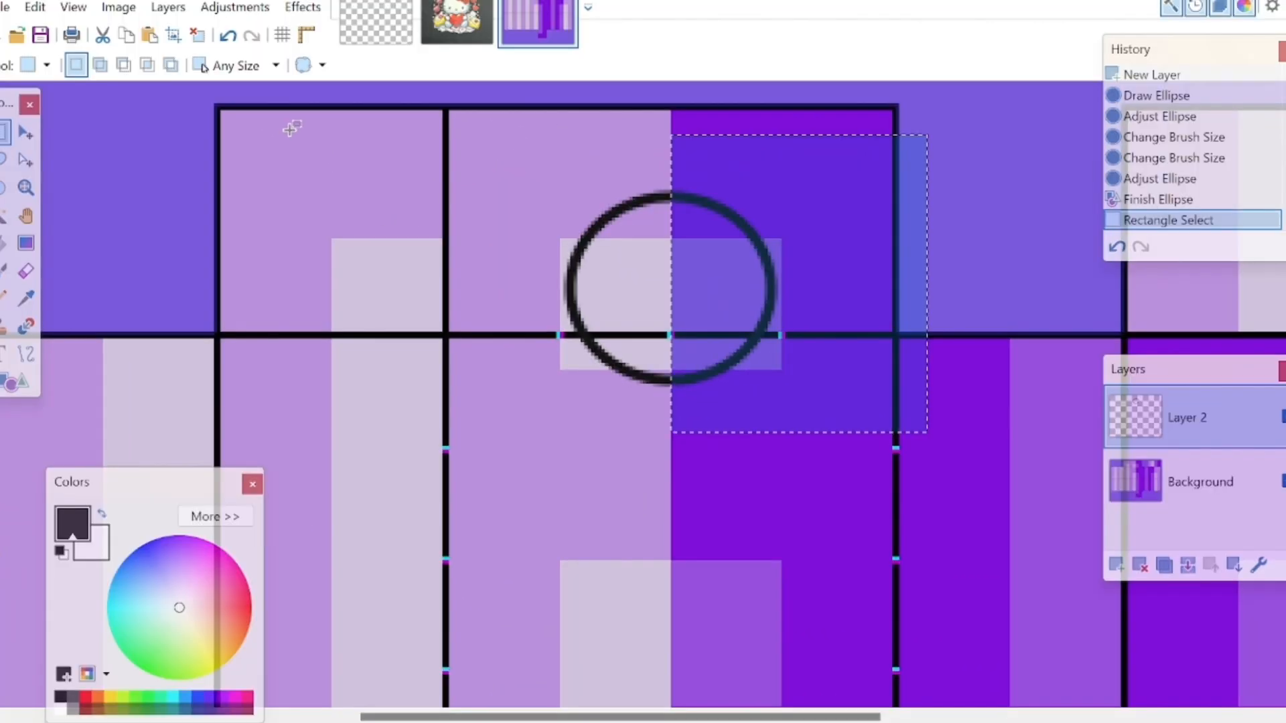
{"action": "left_click", "coordinate": [103, 35]}
{"action": "left_click", "coordinate": [1119, 562]}
{"action": "key", "text": "ctrl+v"}
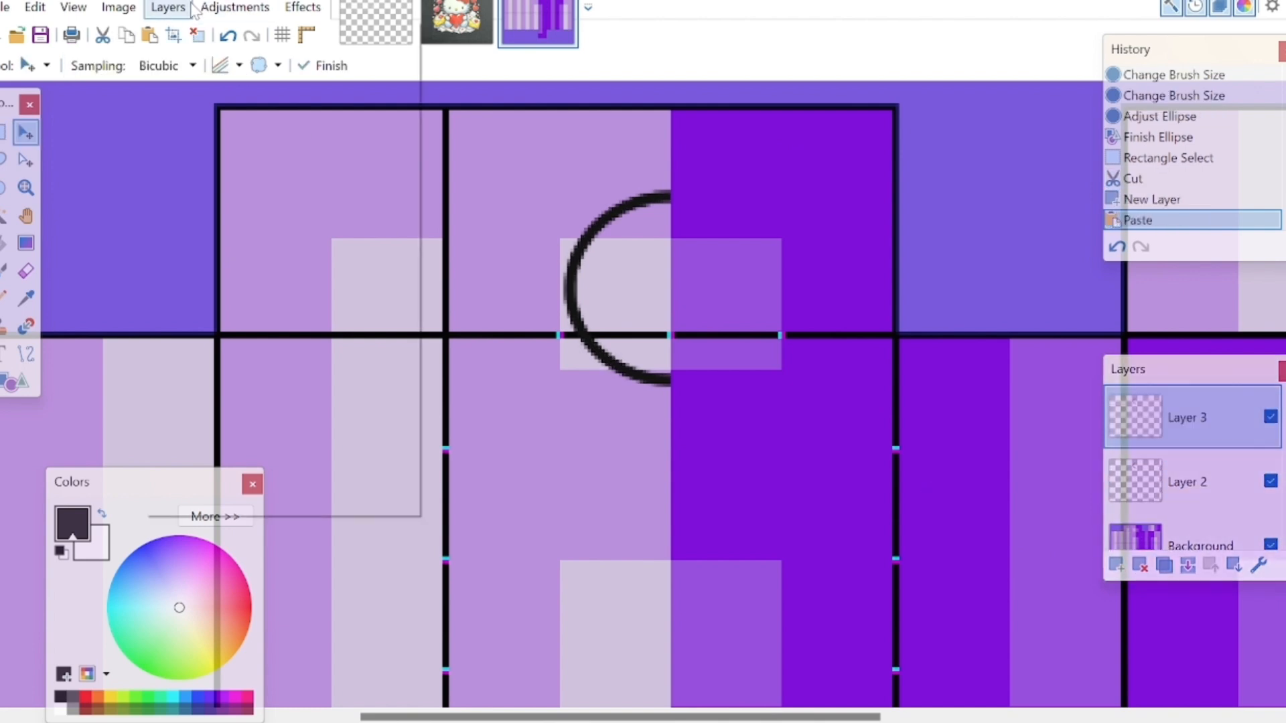
Flip the pasted half horizontally, line it up into a symmetrical neckline, and merge it down into Layer 2
{"action": "left_click", "coordinate": [176, 8]}
{"action": "left_click", "coordinate": [271, 190]}
{"action": "key", "text": "ctrl+a"}
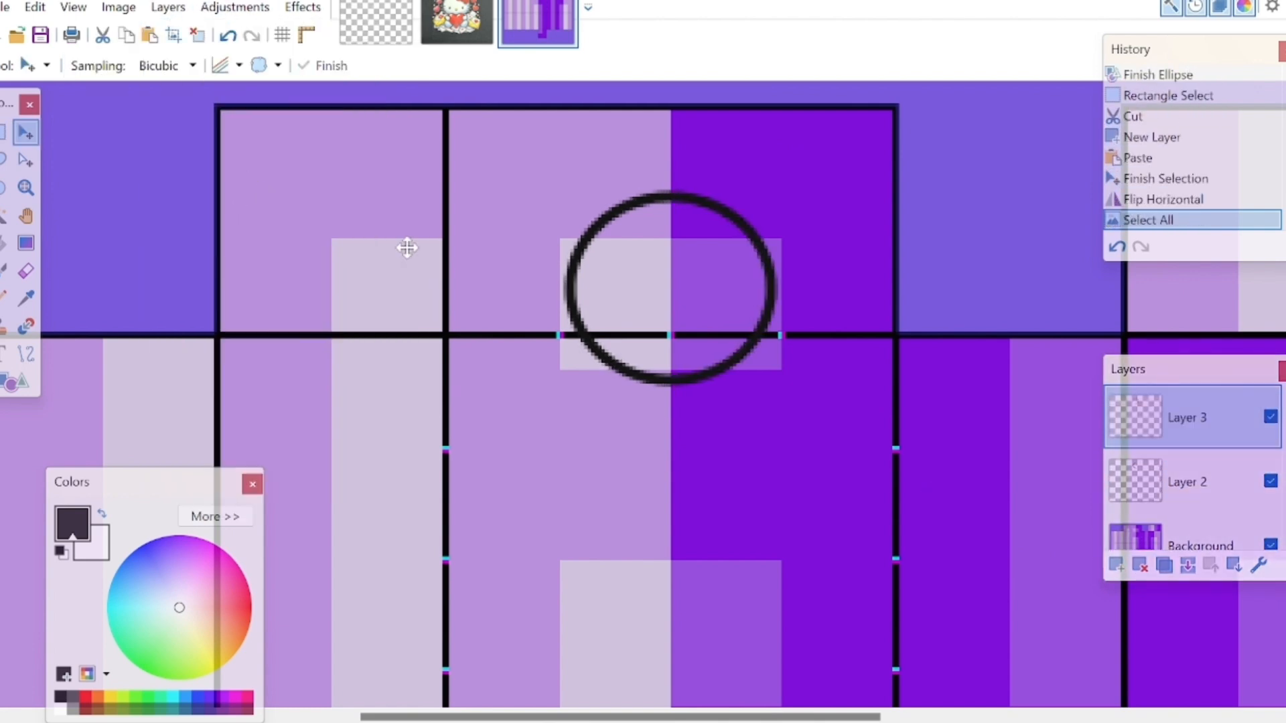
{"action": "left_click", "coordinate": [1188, 564]}
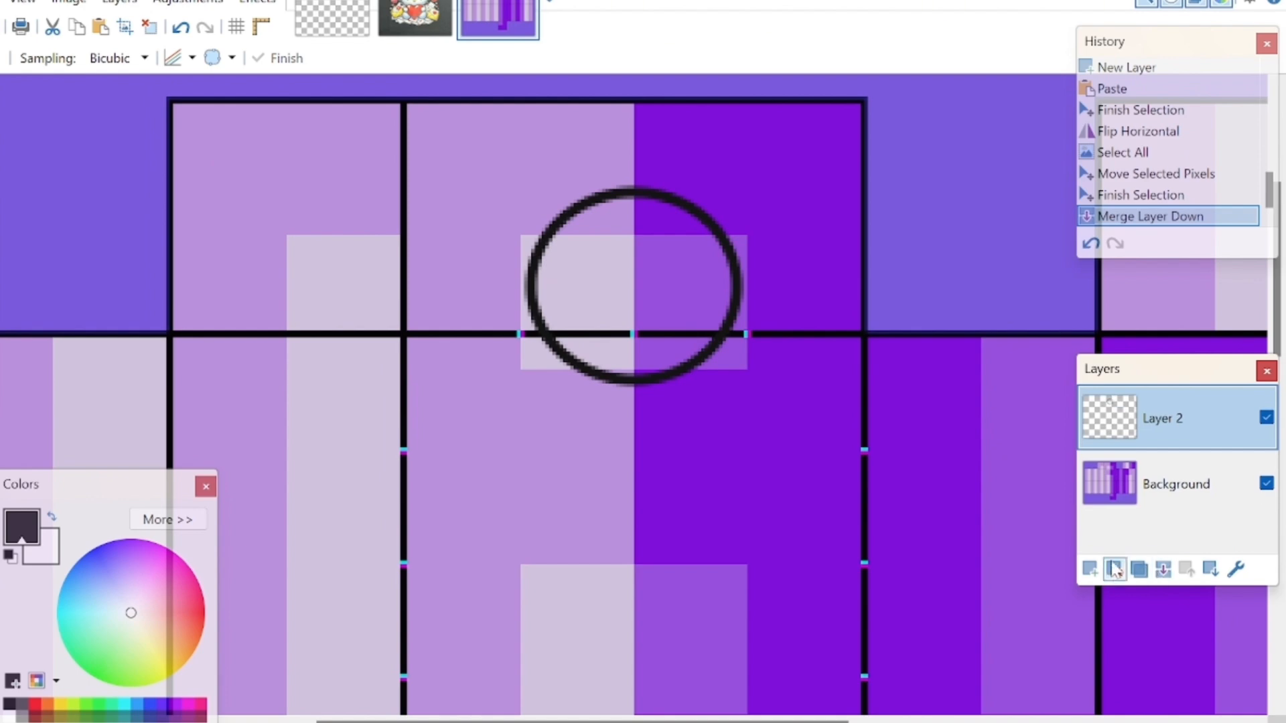
On a new layer beneath the neckline, draw a horizontal line across the side panel left of the torso front and nudge it down
{"action": "left_click", "coordinate": [1089, 566]}
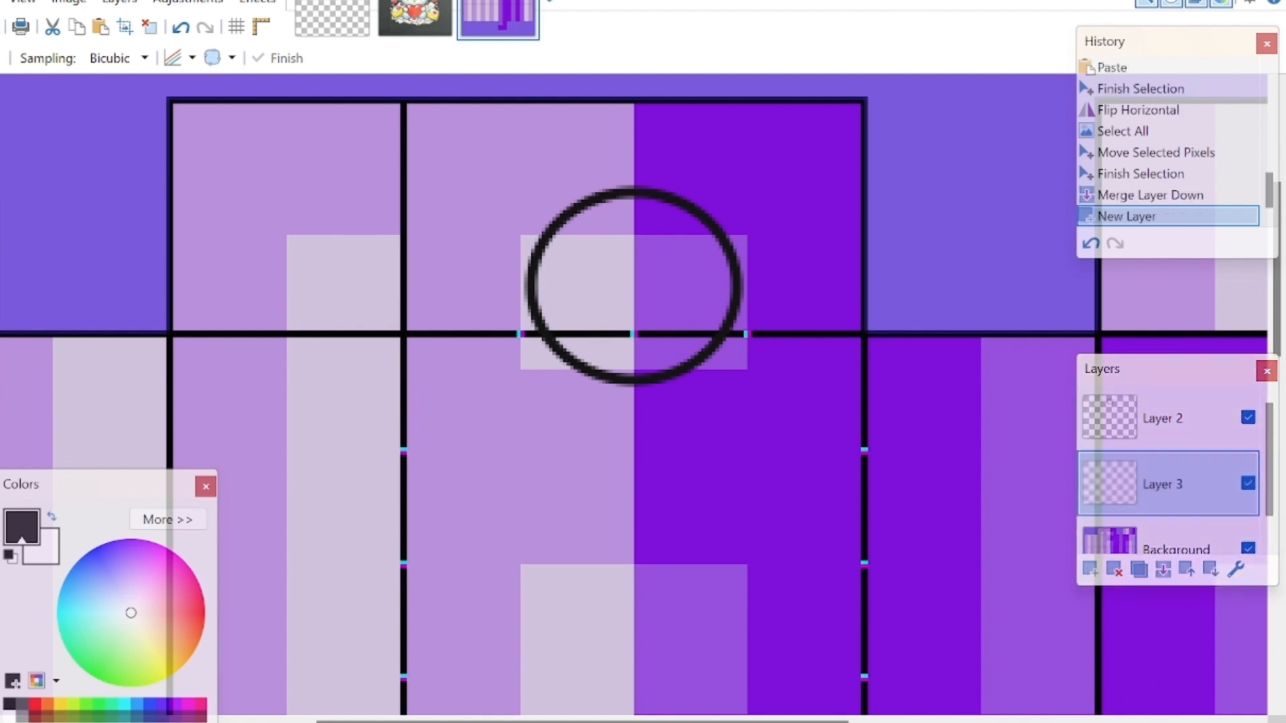
{"action": "scroll", "coordinate": [944, 537], "scroll_direction": "down", "scroll_amount": 1}
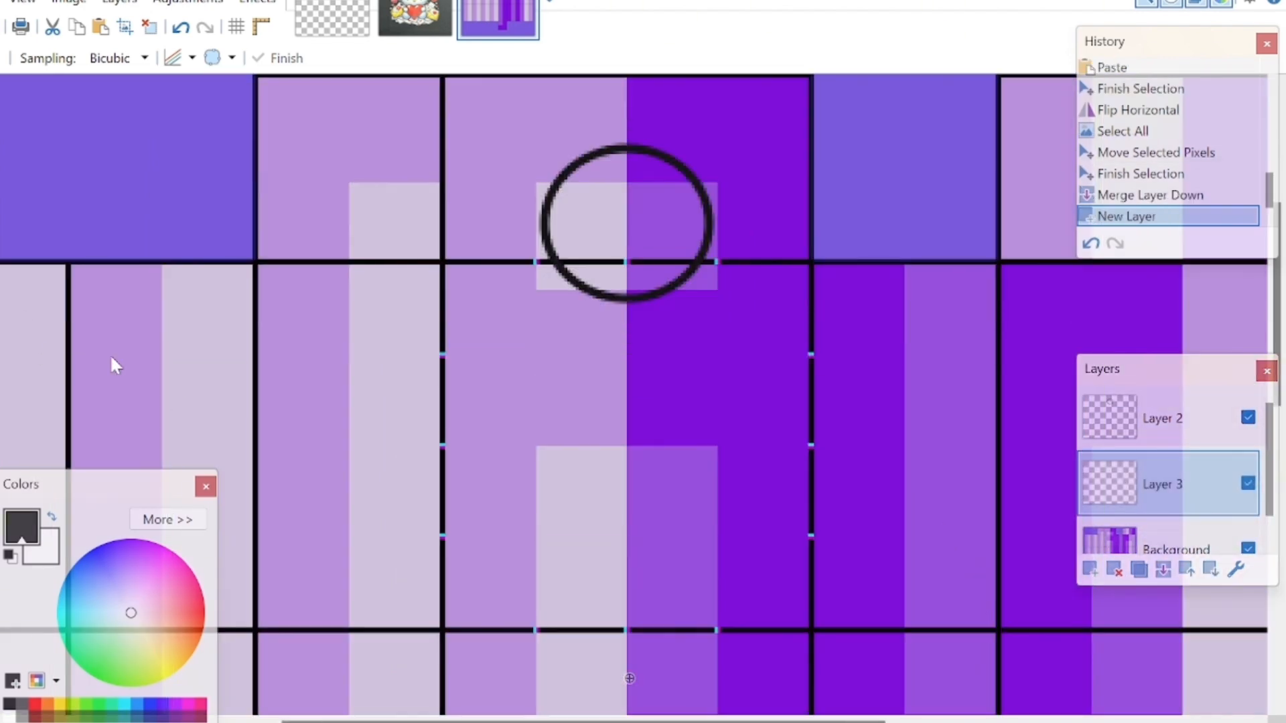
{"action": "key", "text": "o"}
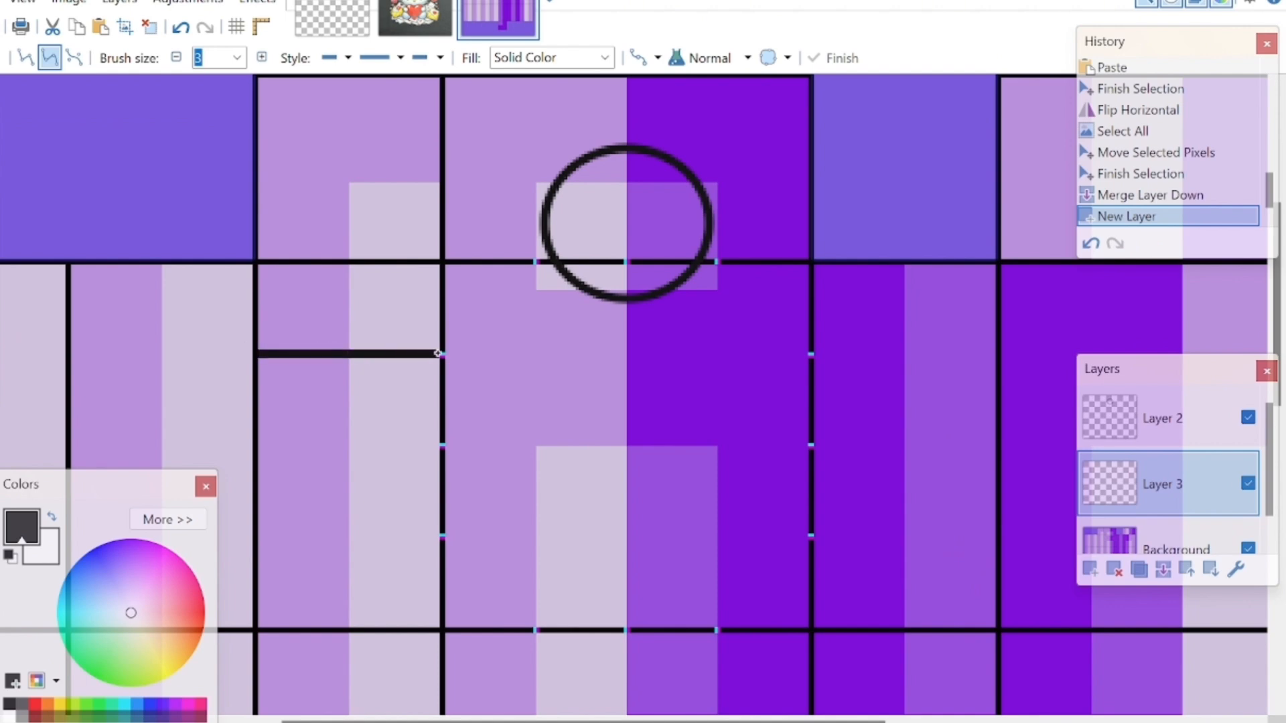
{"action": "left_click_drag", "start_coordinate": [441, 353], "coordinate": [441, 353]}
{"action": "key", "text": "Down"}
{"action": "key", "text": "Down"}
{"action": "key", "text": "Down"}
{"action": "key", "text": "Down"}
{"action": "key", "text": "Down"}
{"action": "key", "text": "Down"}
{"action": "key", "text": "Down"}
{"action": "key", "text": "Down"}
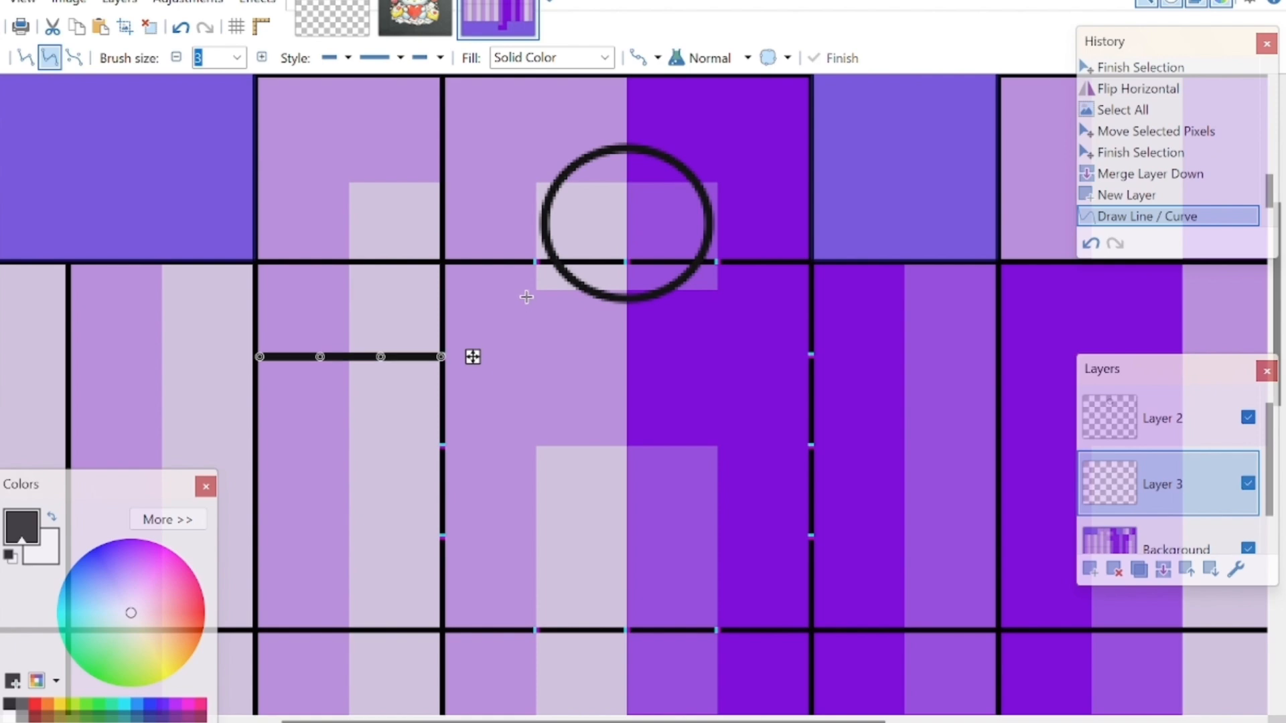
{"action": "key", "text": "Up"}
{"action": "key", "text": "Return"}
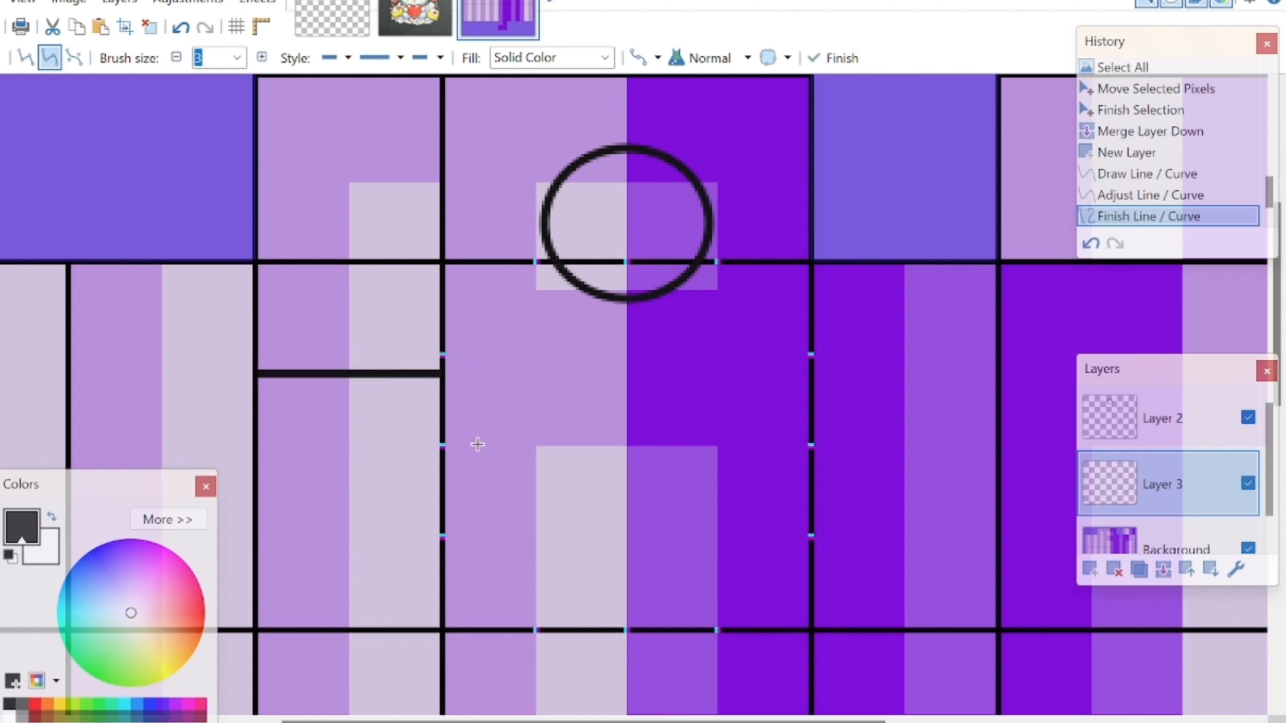
On another new layer, draw a thin horizontal line just above the torso's lower edge, spanning the front and the panels to its right
{"action": "left_click", "coordinate": [1088, 571]}
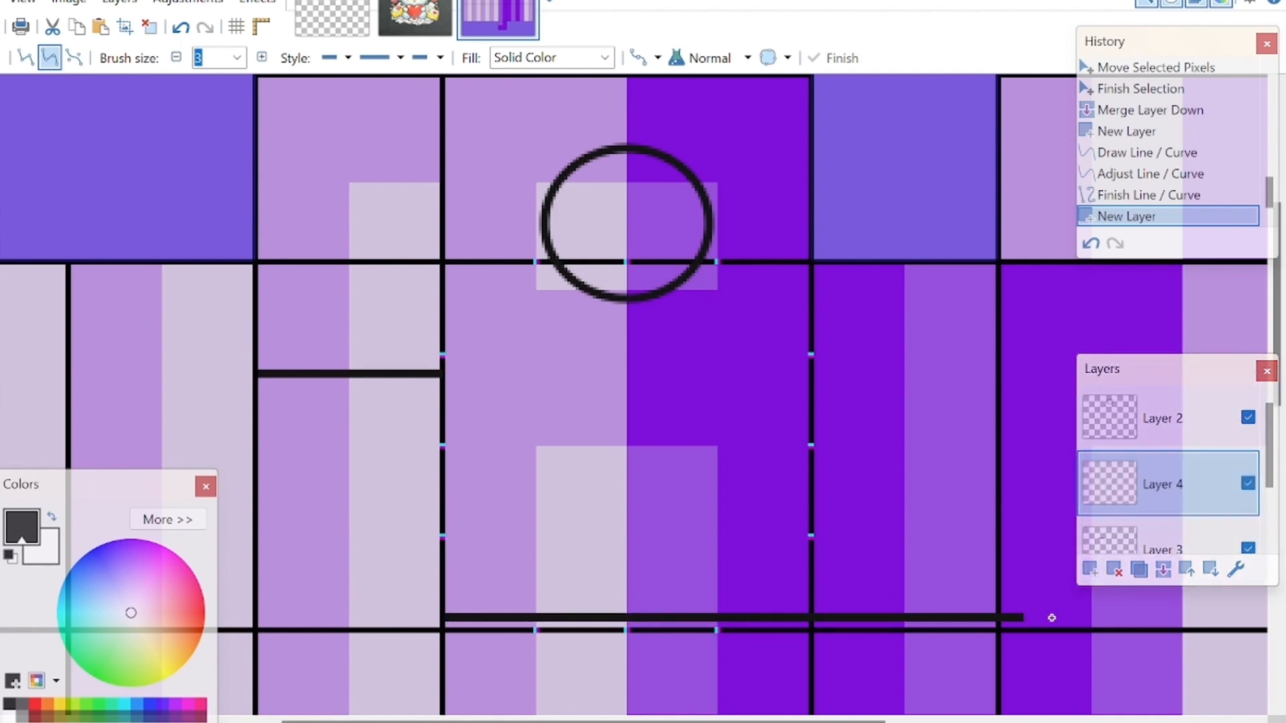
{"action": "left_click_drag", "start_coordinate": [1023, 618], "coordinate": [1281, 617]}
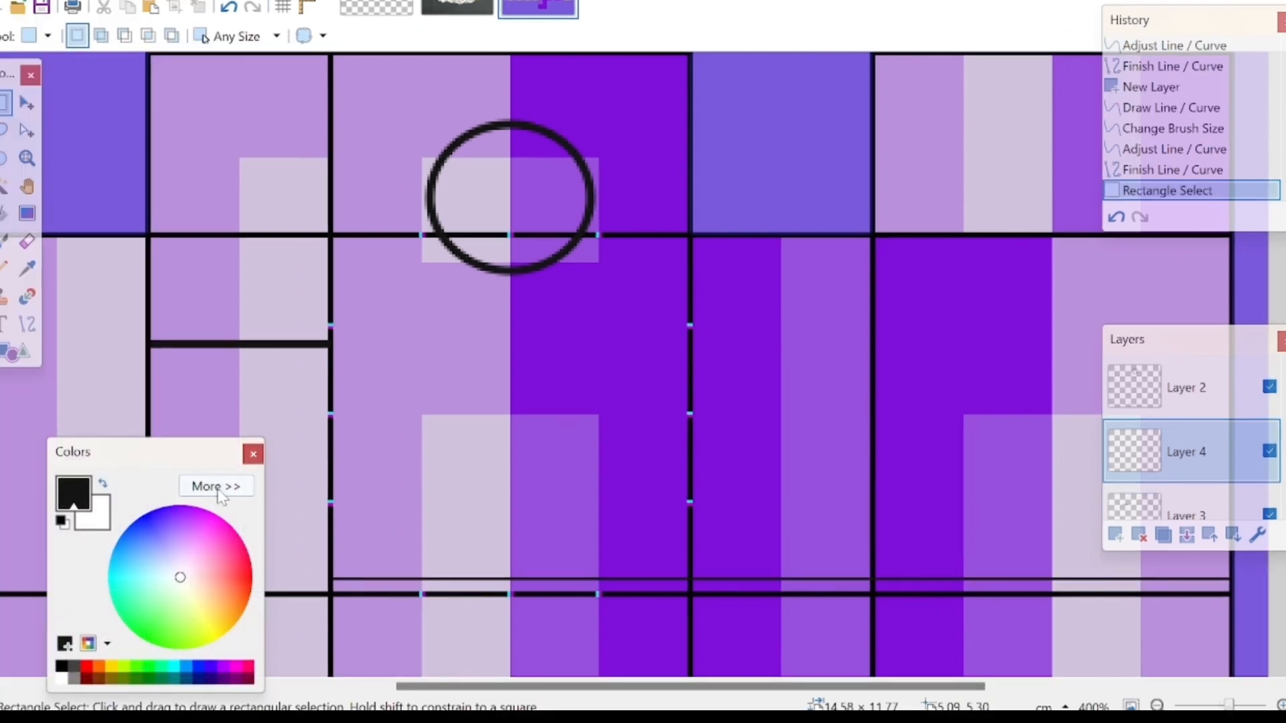
Set the primary colour to #191919 and fill a rectangle from the lower line upward across the front and the panels to its right
{"action": "left_click", "coordinate": [215, 488]}
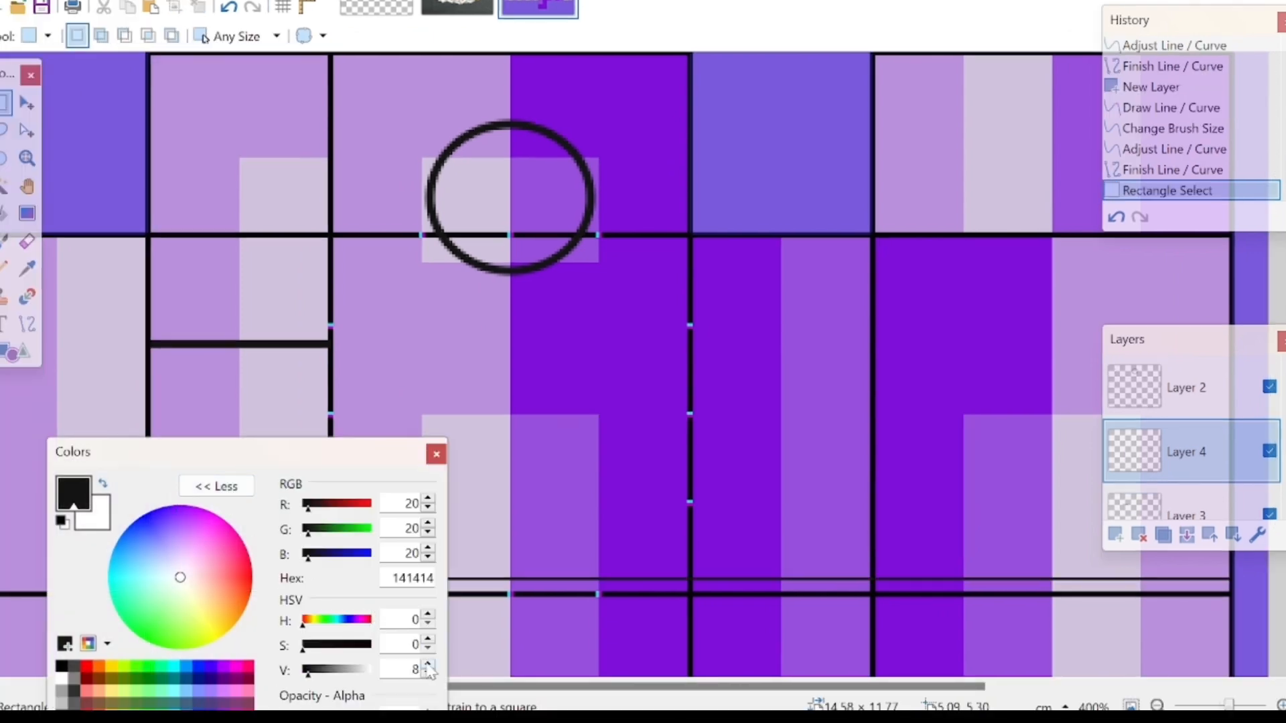
{"action": "left_click", "coordinate": [216, 487]}
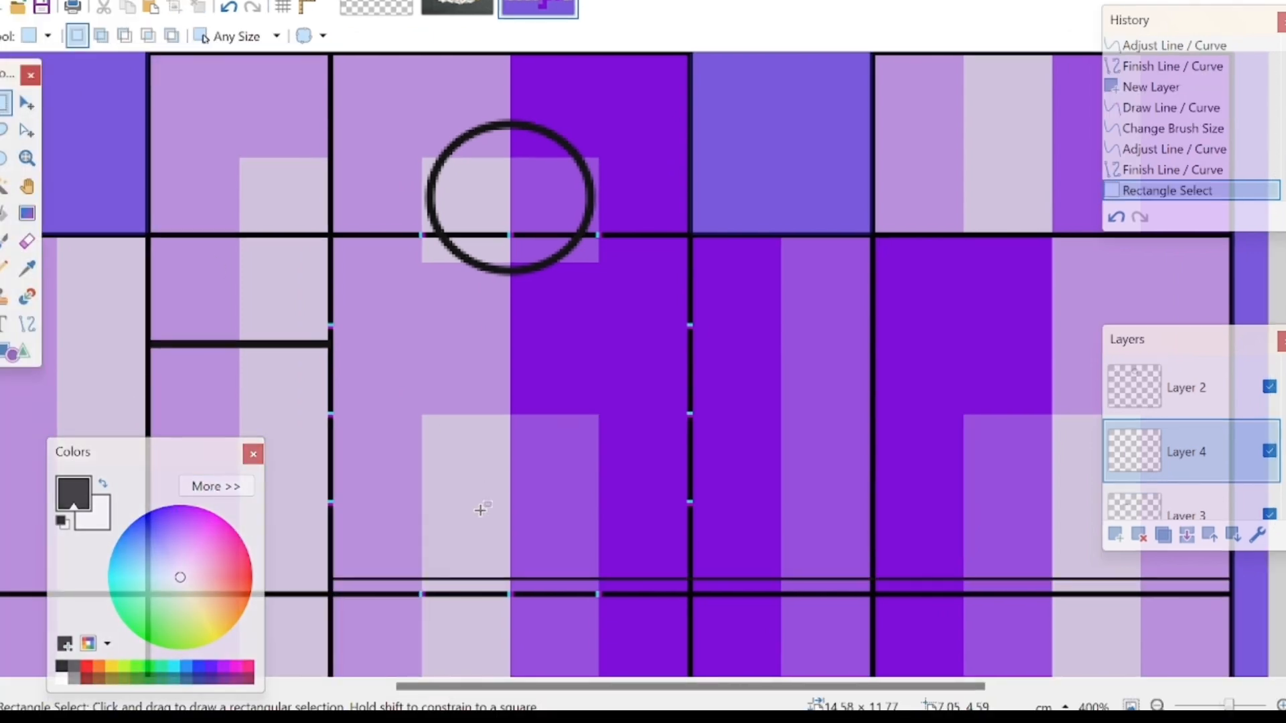
{"action": "left_click", "coordinate": [335, 576]}
{"action": "mouse_move", "coordinate": [334, 579]}
{"action": "left_mouse_down"}
{"action": "mouse_move", "coordinate": [1150, 266]}
{"action": "mouse_move", "coordinate": [1230, 270]}
{"action": "left_mouse_up"}
{"action": "left_click", "coordinate": [3, 214]}
{"action": "left_click", "coordinate": [633, 402]}
{"action": "left_click", "coordinate": [4, 102]}
{"action": "left_click", "coordinate": [758, 434]}
Paint dark grey beside the lower right of the neckline ellipse with a size 8 brush
{"action": "key", "text": "ctrl+plus"}
{"action": "key", "text": "ctrl+plus"}
{"action": "scroll", "coordinate": [758, 434], "scroll_direction": "up", "scroll_amount": 2}
{"action": "left_click", "coordinate": [4, 241]}
{"action": "left_click_drag", "start_coordinate": [586, 321], "coordinate": [674, 382]}
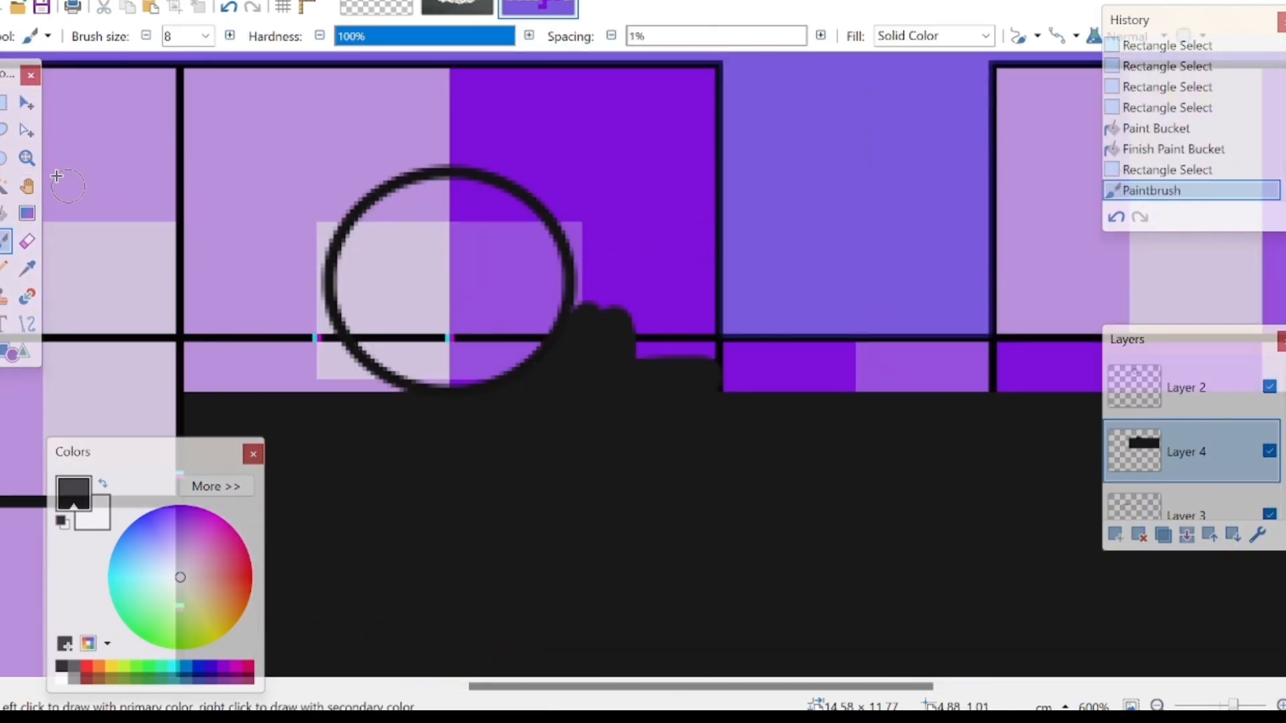
Fill the remaining strip between the torso panels' upper edge and the dark area to the right of the front panel
{"action": "left_click", "coordinate": [4, 103]}
{"action": "scroll", "coordinate": [674, 381], "scroll_direction": "right", "scroll_amount": 4}
{"action": "left_click_drag", "start_coordinate": [391, 341], "coordinate": [1203, 394]}
{"action": "left_click", "coordinate": [3, 213]}
{"action": "left_click", "coordinate": [603, 368]}
Enlarge the brush to 15 and paint the rest of the front torso around the neckline ellipse, leaving its inside unpainted
{"action": "left_click_drag", "start_coordinate": [637, 687], "coordinate": [488, 687]}
{"action": "mouse_move", "coordinate": [800, 338]}
{"action": "left_mouse_down"}
{"action": "mouse_move", "coordinate": [674, 252]}
{"action": "mouse_move", "coordinate": [695, 201]}
{"action": "mouse_move", "coordinate": [724, 295]}
{"action": "left_mouse_up"}
{"action": "key", "text": "bracketright"}
{"action": "key", "text": "bracketright"}
{"action": "key", "text": "bracketright"}
{"action": "key", "text": "bracketright"}
{"action": "mouse_move", "coordinate": [636, 180]}
{"action": "left_mouse_down"}
{"action": "mouse_move", "coordinate": [768, 132]}
{"action": "mouse_move", "coordinate": [320, 389]}
{"action": "mouse_move", "coordinate": [469, 365]}
{"action": "mouse_move", "coordinate": [477, 328]}
{"action": "left_mouse_up"}
{"action": "left_click", "coordinate": [27, 241]}
{"action": "left_click", "coordinate": [4, 241]}
{"action": "mouse_move", "coordinate": [358, 338]}
{"action": "left_mouse_down"}
{"action": "mouse_move", "coordinate": [273, 132]}
{"action": "mouse_move", "coordinate": [339, 221]}
{"action": "mouse_move", "coordinate": [716, 181]}
{"action": "left_mouse_up"}
{"action": "left_click_drag", "start_coordinate": [634, 686], "coordinate": [505, 687]}
Cut away the paint that spills past the left edge of the front torso panel
{"action": "left_click", "coordinate": [4, 103]}
{"action": "left_click_drag", "start_coordinate": [655, 113], "coordinate": [437, 561]}
{"action": "key", "text": "ctrl+x"}
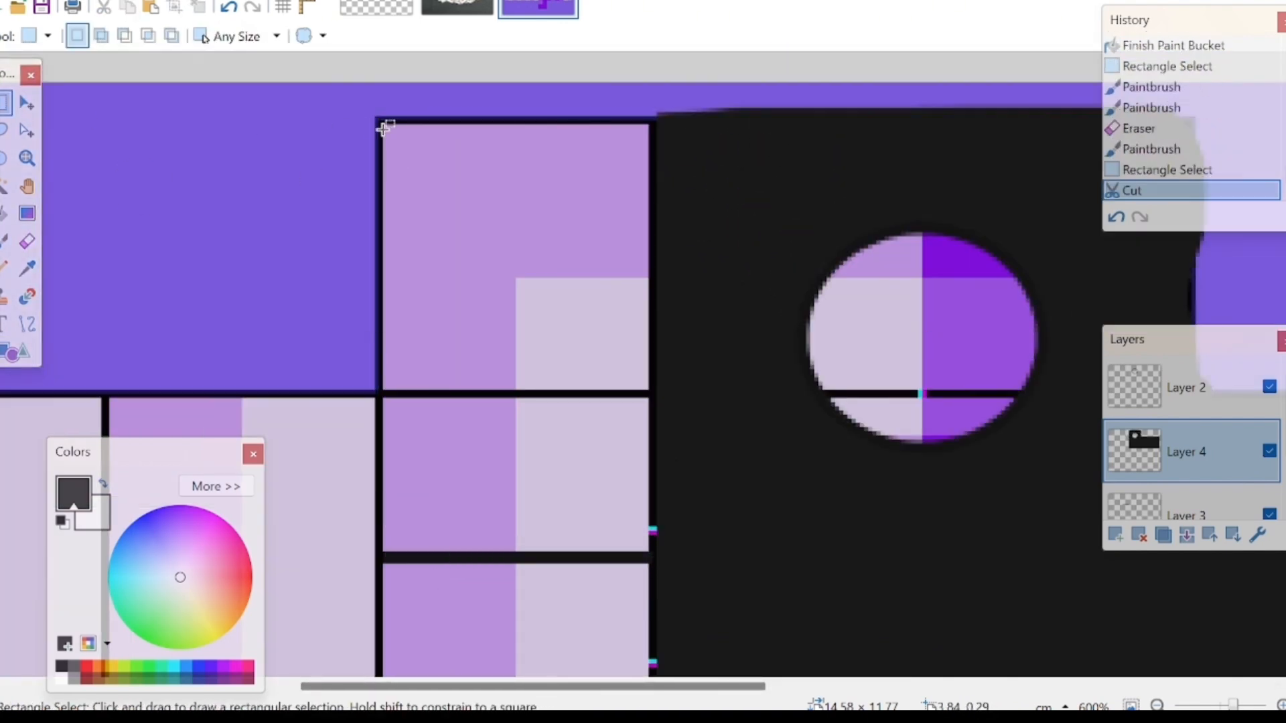
Fill the panel left of the torso front with #191919, from its upper edge down to the horizontal line
{"action": "left_click_drag", "start_coordinate": [377, 126], "coordinate": [657, 555]}
{"action": "left_click", "coordinate": [4, 214]}
{"action": "left_click", "coordinate": [516, 321]}
{"action": "left_click", "coordinate": [4, 103]}
Cut away the paint spilling above the torso's upper edge and into the gap right of the upper front panel
{"action": "left_click_drag", "start_coordinate": [442, 123], "coordinate": [1121, 158]}
{"action": "key", "text": "ctrl+x"}
{"action": "left_click_drag", "start_coordinate": [539, 686], "coordinate": [739, 686]}
{"action": "left_click_drag", "start_coordinate": [603, 134], "coordinate": [763, 385]}
{"action": "key", "text": "ctrl+x"}
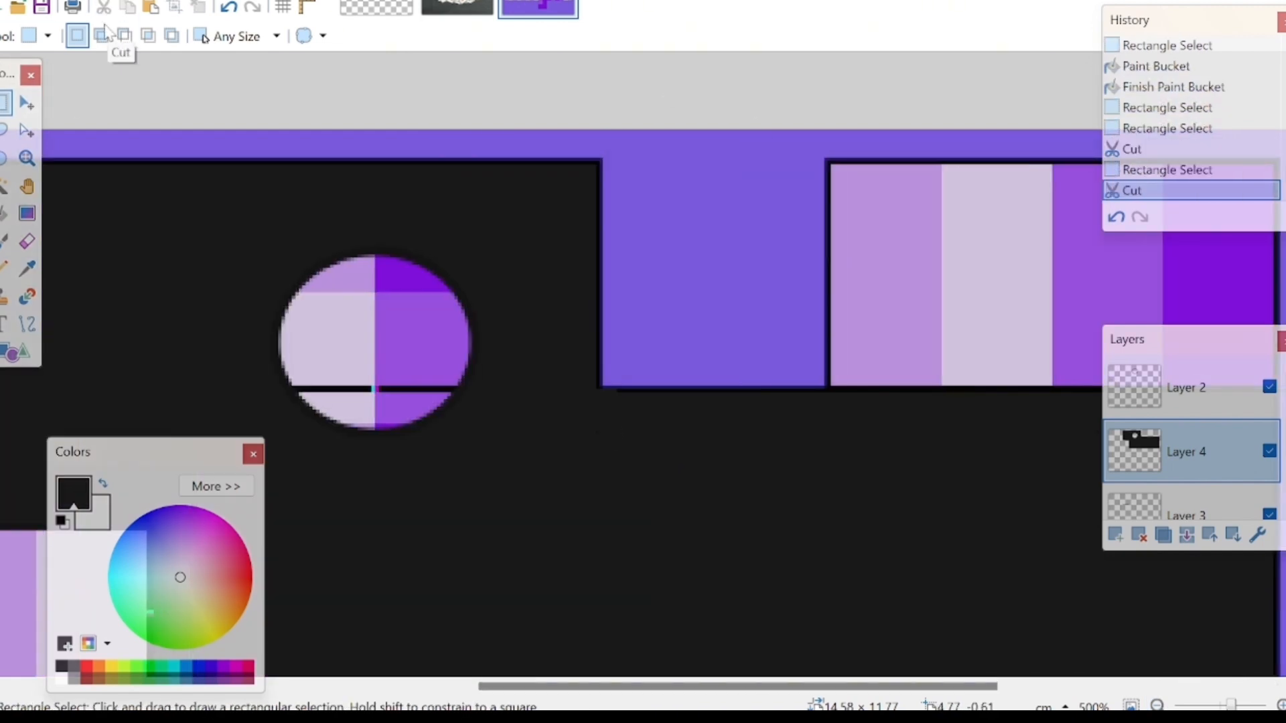
Add a new layer above the neckline layer and set the primary colour to pure black #000000
{"action": "left_click", "coordinate": [1157, 705]}
{"action": "left_click", "coordinate": [1115, 534]}
{"action": "left_click", "coordinate": [1157, 706]}
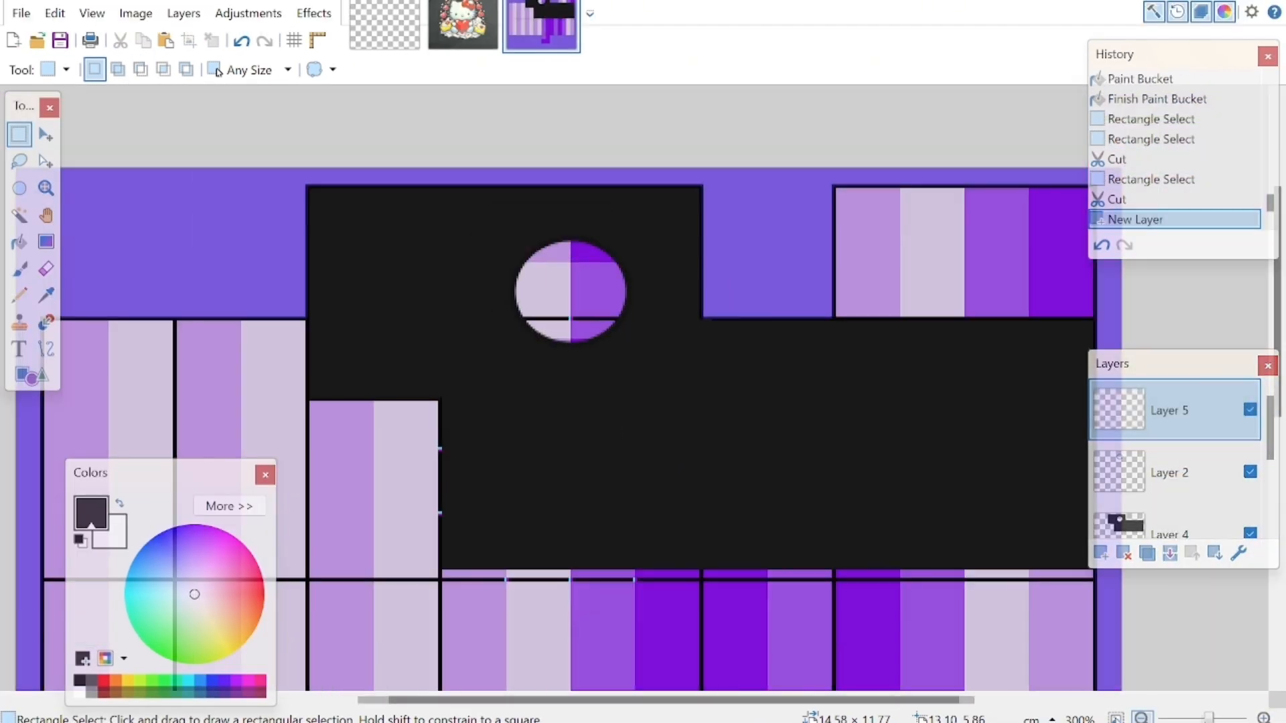
{"action": "left_click", "coordinate": [261, 506]}
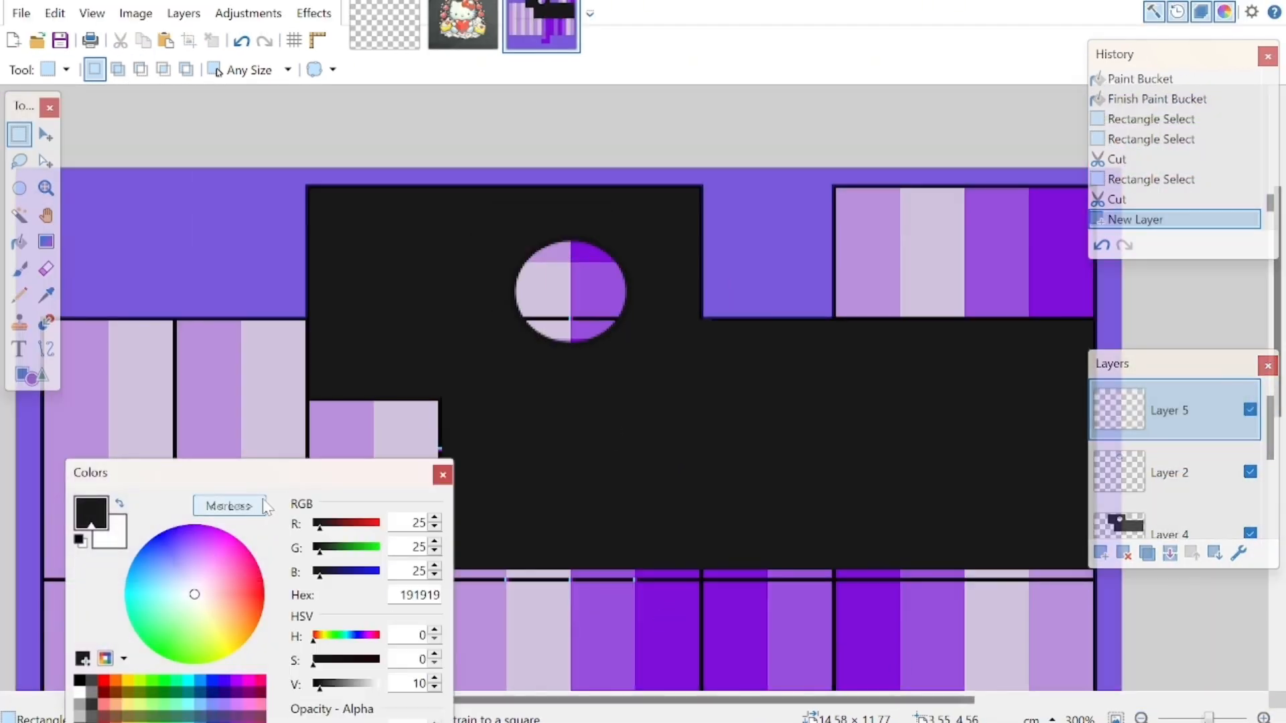
{"action": "left_click_drag", "start_coordinate": [324, 688], "coordinate": [309, 688]}
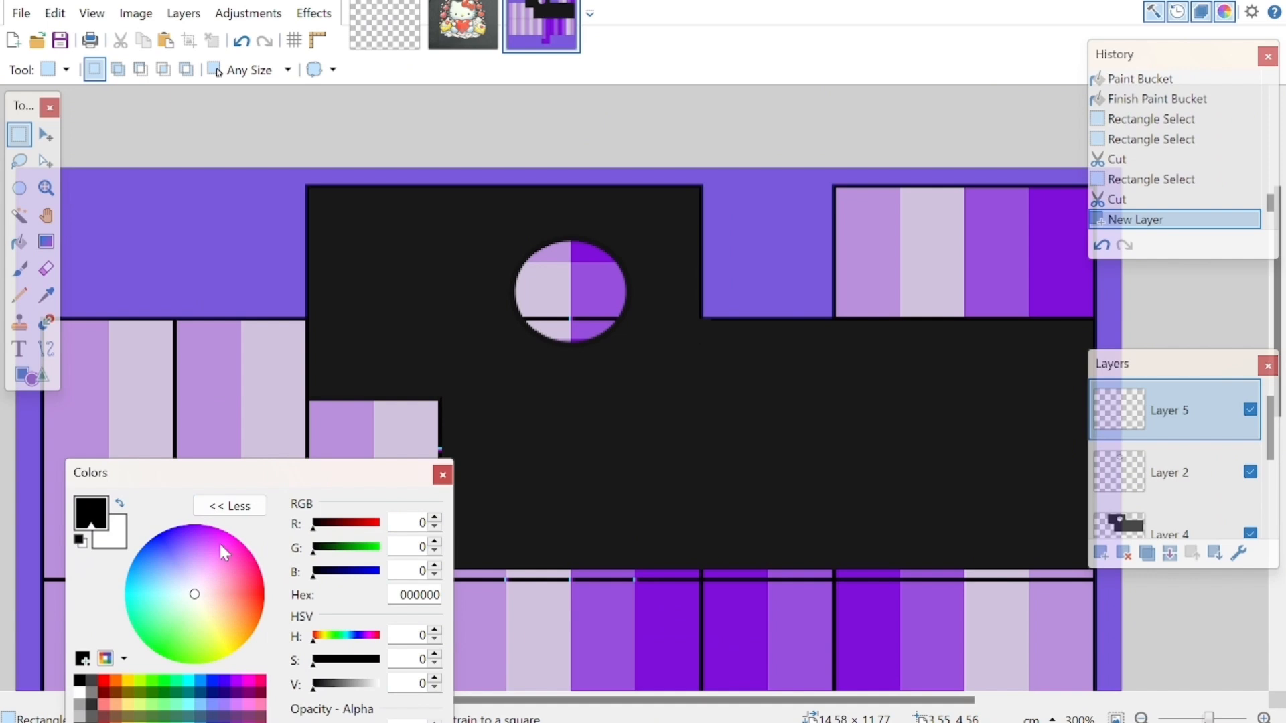
{"action": "left_click", "coordinate": [229, 508]}
Paint black size 15 brush strokes along the shirt's vertical panel edges and horizontally on both sides of the neckline
{"action": "left_click", "coordinate": [20, 269]}
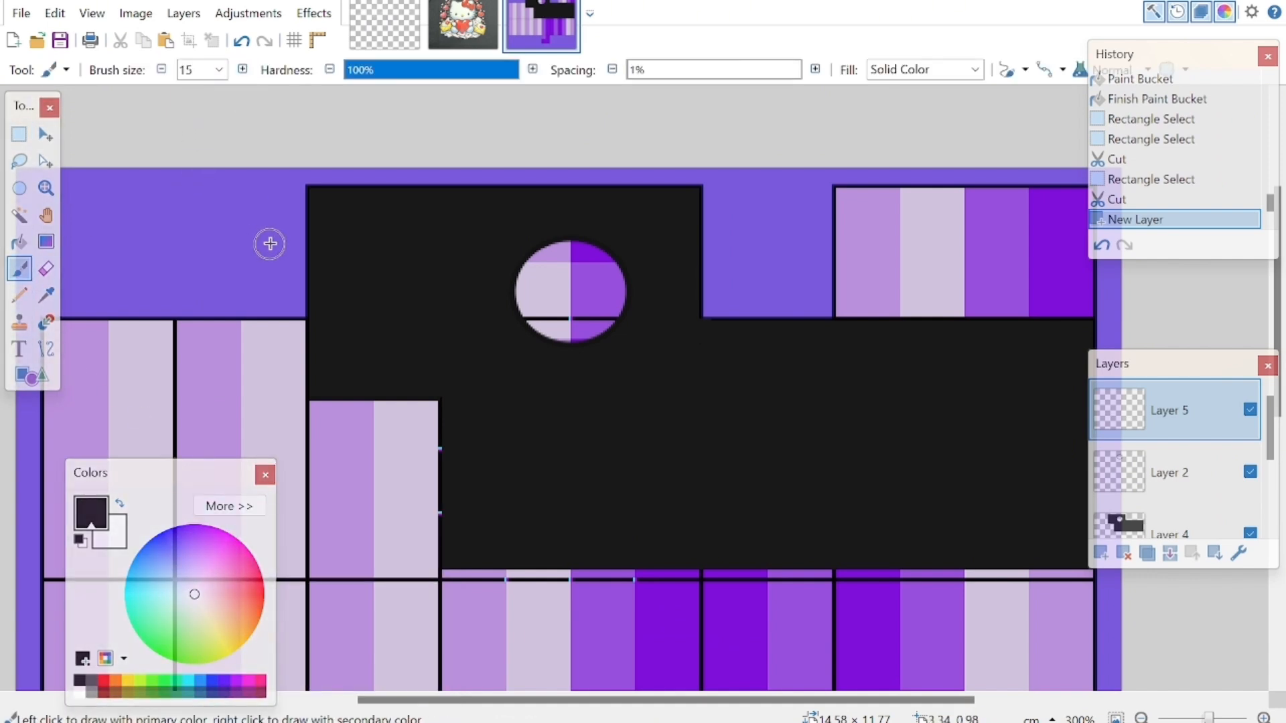
{"action": "left_click_drag", "start_coordinate": [309, 231], "coordinate": [309, 396]}
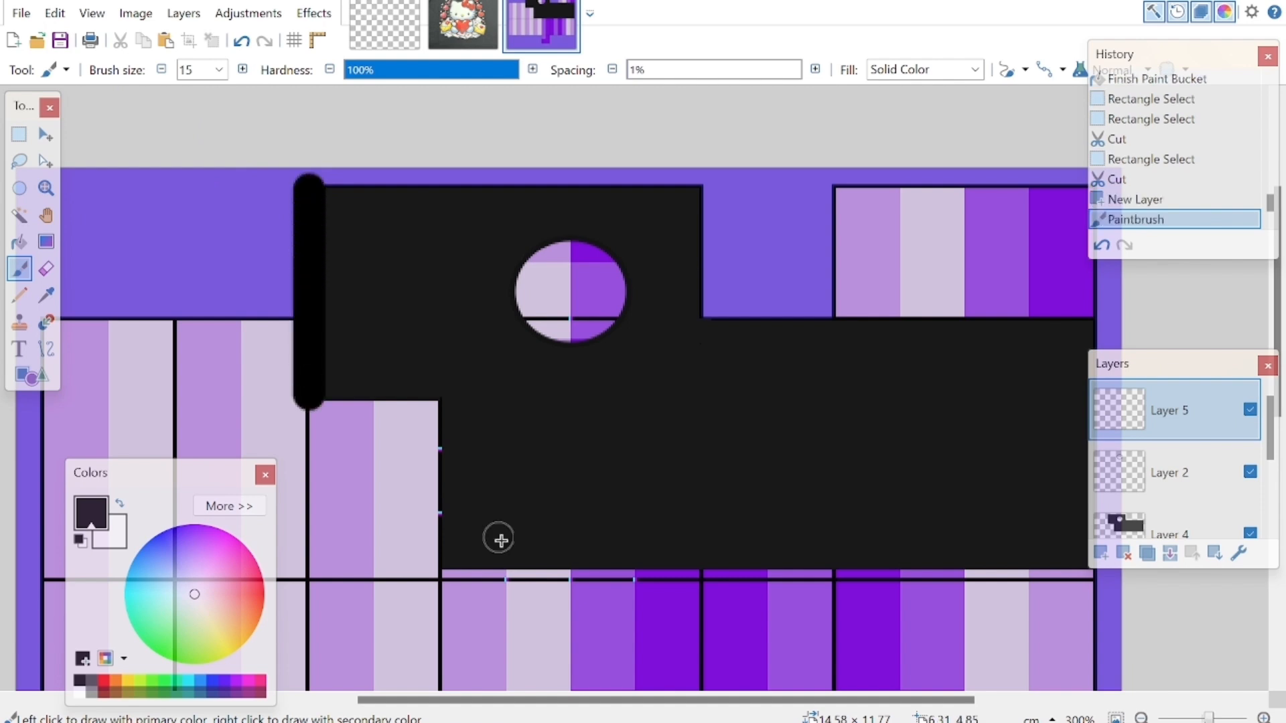
{"action": "left_click_drag", "start_coordinate": [443, 564], "coordinate": [445, 144]}
{"action": "left_click_drag", "start_coordinate": [702, 191], "coordinate": [702, 576]}
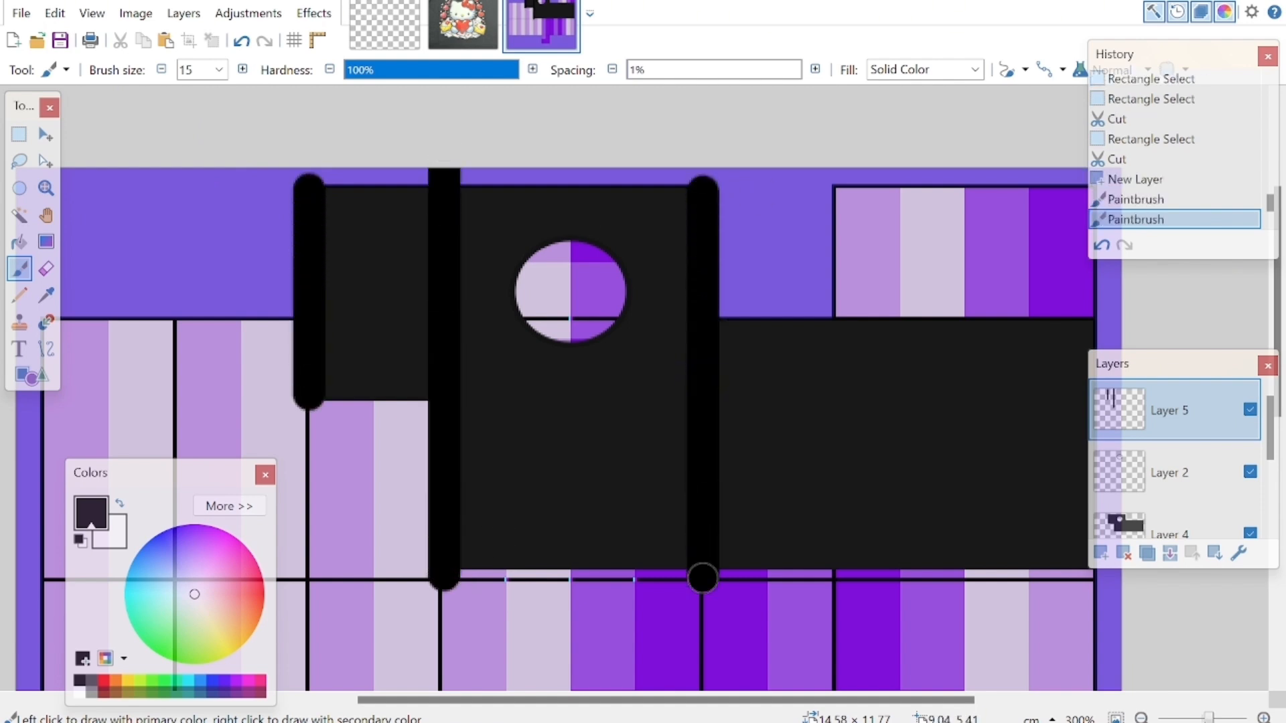
{"action": "left_click_drag", "start_coordinate": [832, 580], "coordinate": [831, 229]}
{"action": "left_click_drag", "start_coordinate": [1092, 316], "coordinate": [1091, 584]}
{"action": "left_click_drag", "start_coordinate": [322, 320], "coordinate": [506, 319]}
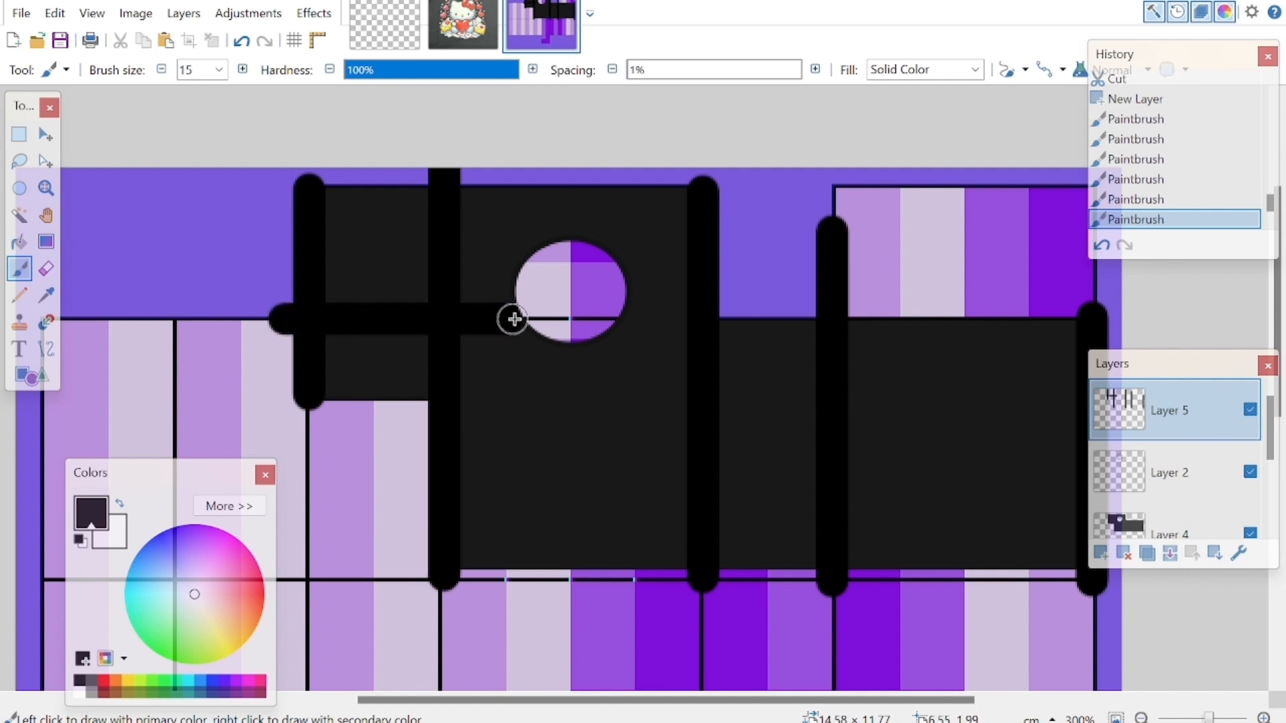
{"action": "left_click_drag", "start_coordinate": [644, 320], "coordinate": [1077, 320]}
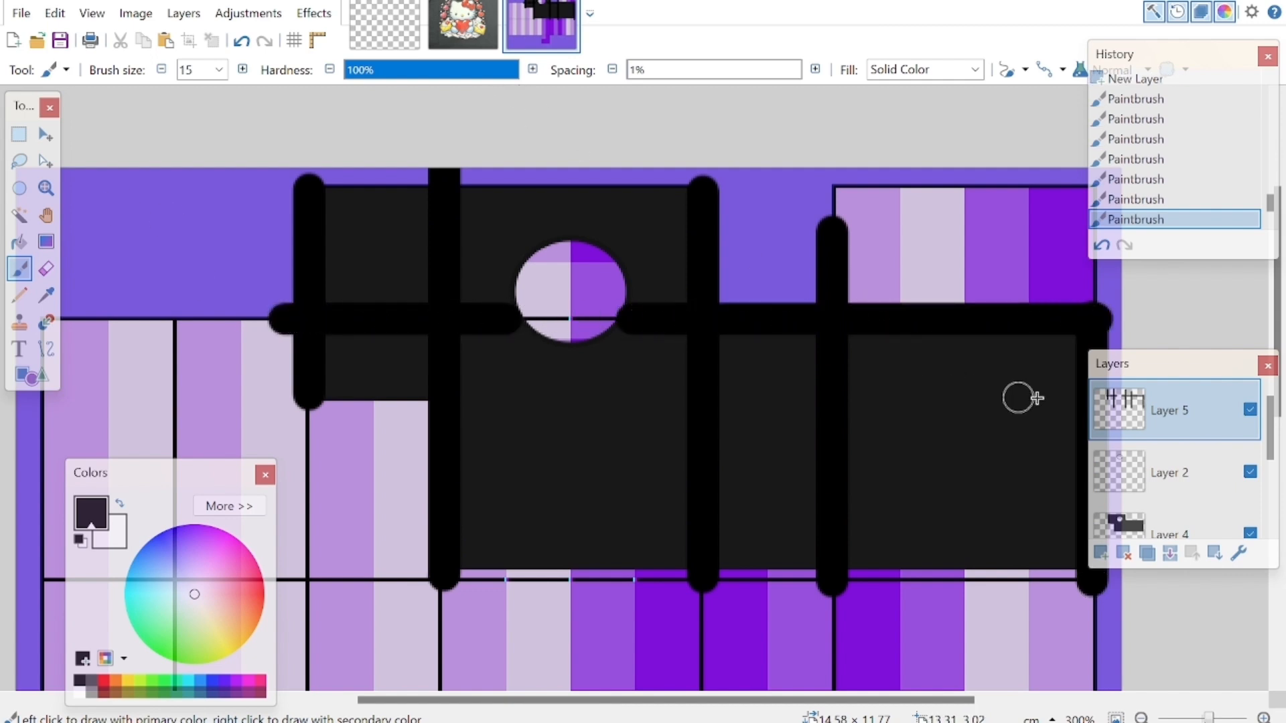
Set the blend mode of Layer 5 to Overlay
{"action": "double_click", "coordinate": [1128, 425]}
{"action": "left_click", "coordinate": [623, 382]}
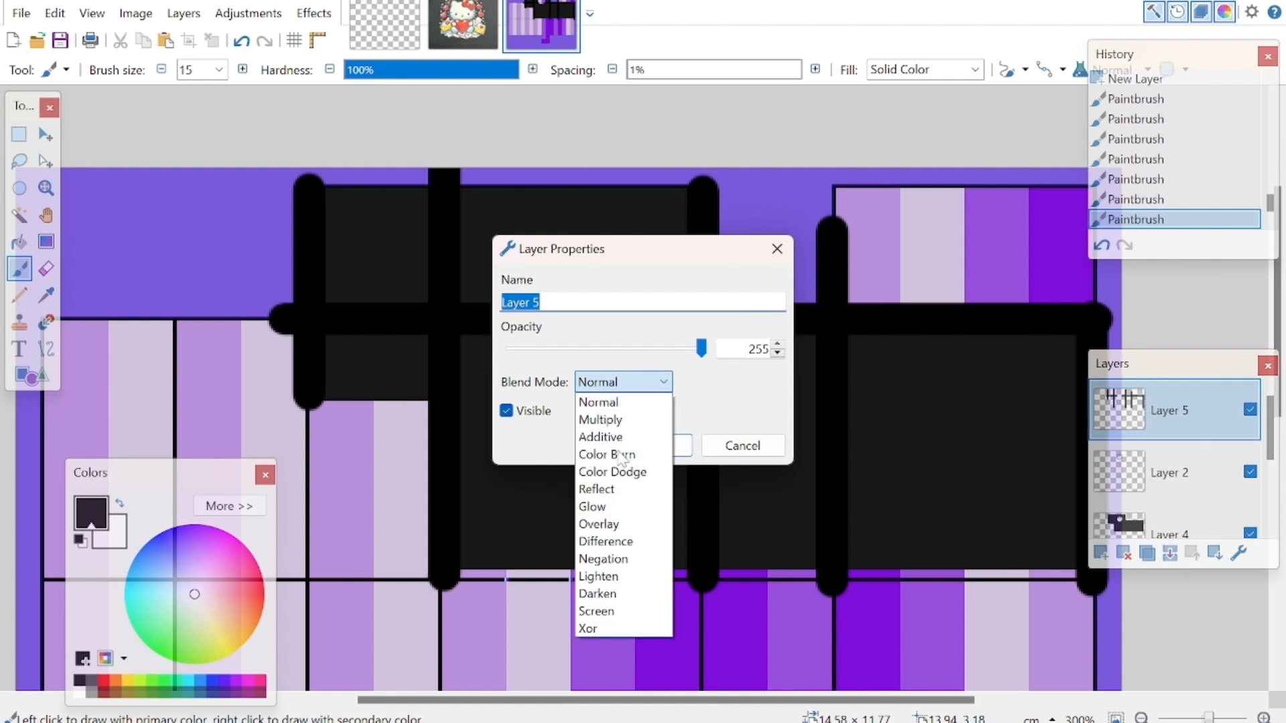
{"action": "left_click", "coordinate": [633, 524]}
{"action": "left_click", "coordinate": [659, 446]}
Apply a Gaussian Blur with a radius of 26 to the black strokes on Layer 5
{"action": "left_click", "coordinate": [313, 13]}
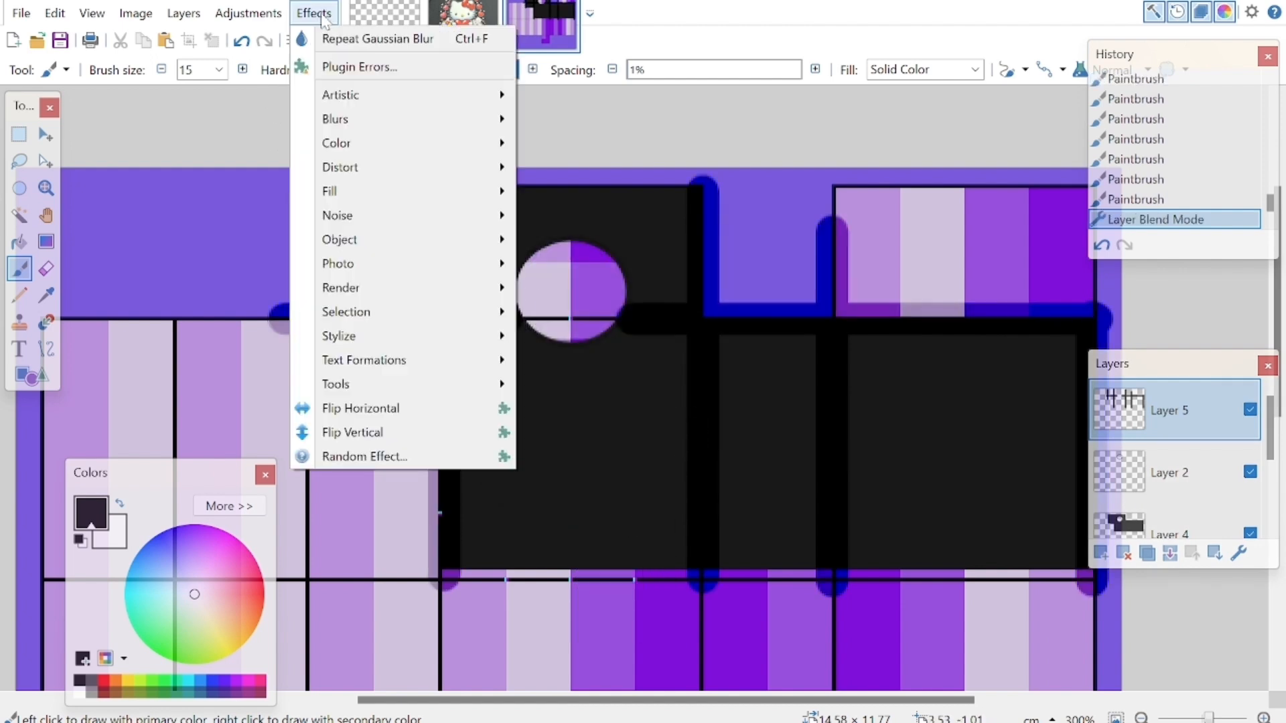
{"action": "mouse_move", "coordinate": [348, 115]}
{"action": "left_click", "coordinate": [627, 177]}
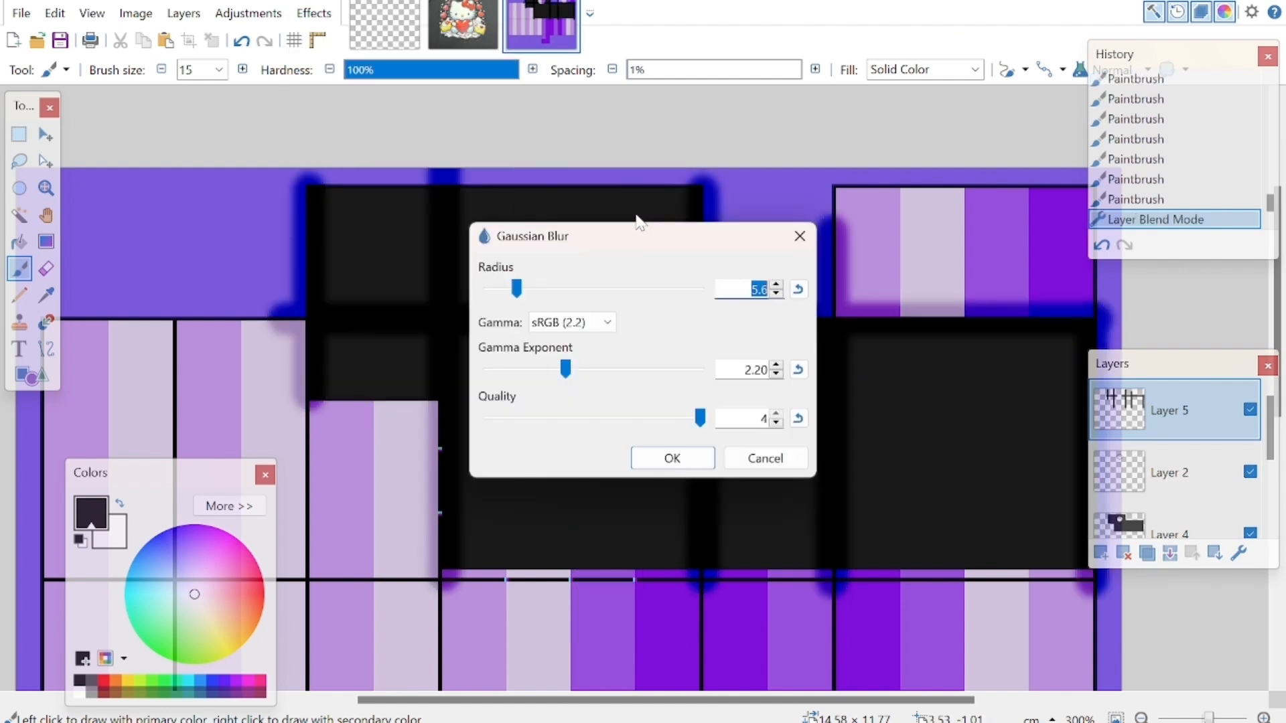
{"action": "left_click_drag", "start_coordinate": [639, 235], "coordinate": [959, 324]}
{"action": "left_click_drag", "start_coordinate": [835, 379], "coordinate": [866, 394]}
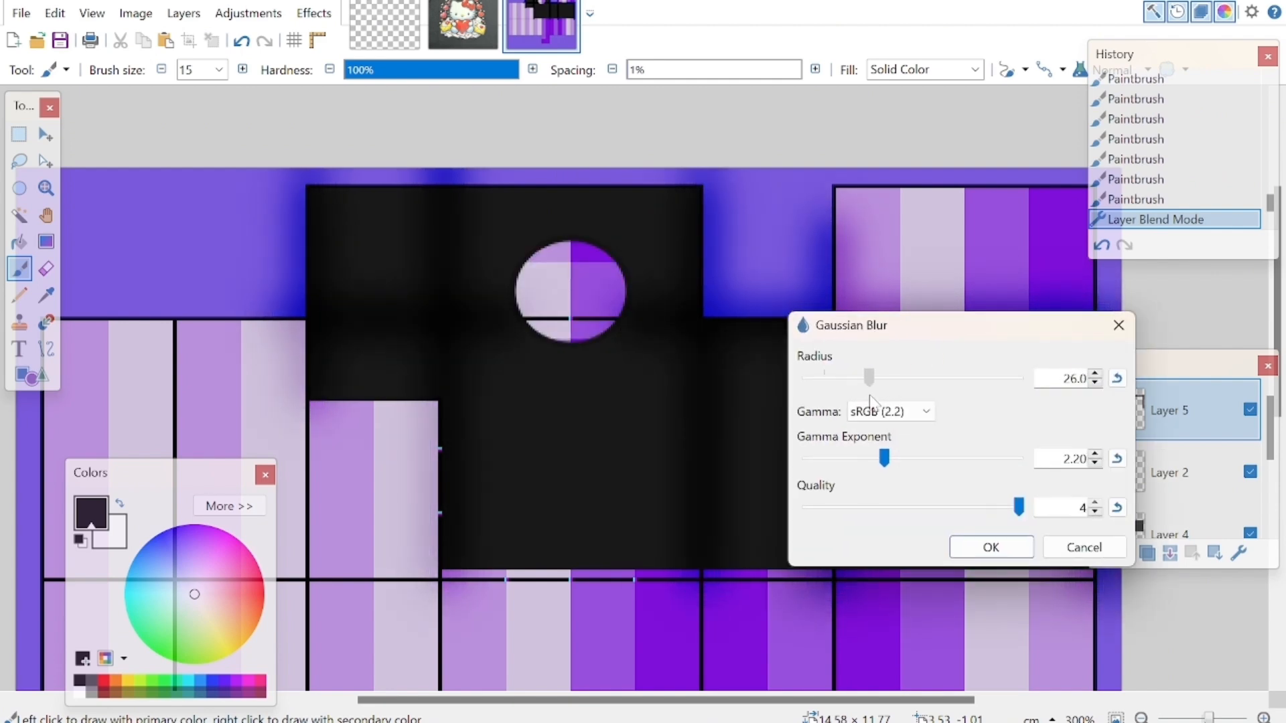
{"action": "left_click", "coordinate": [992, 547]}
Cut the blurred shadow spill on Layer 5 from the area below the shirt and from the panel beside the torso
{"action": "scroll", "coordinate": [870, 667], "scroll_direction": "down", "scroll_amount": 2}
{"action": "key", "text": "s"}
{"action": "left_click_drag", "start_coordinate": [397, 611], "coordinate": [1283, 489]}
{"action": "key", "text": "ctrl+x"}
{"action": "mouse_move", "coordinate": [439, 322]}
{"action": "left_mouse_down"}
{"action": "mouse_move", "coordinate": [299, 433]}
{"action": "mouse_move", "coordinate": [441, 583]}
{"action": "left_mouse_up"}
{"action": "left_click", "coordinate": [122, 41]}
{"action": "left_click", "coordinate": [121, 42]}
Erase the blurred shadow inside the round neckline opening on Layer 5
{"action": "key", "text": "ctrl+plus"}
{"action": "key", "text": "ctrl+plus"}
{"action": "scroll", "coordinate": [515, 346], "scroll_direction": "up", "scroll_amount": 3}
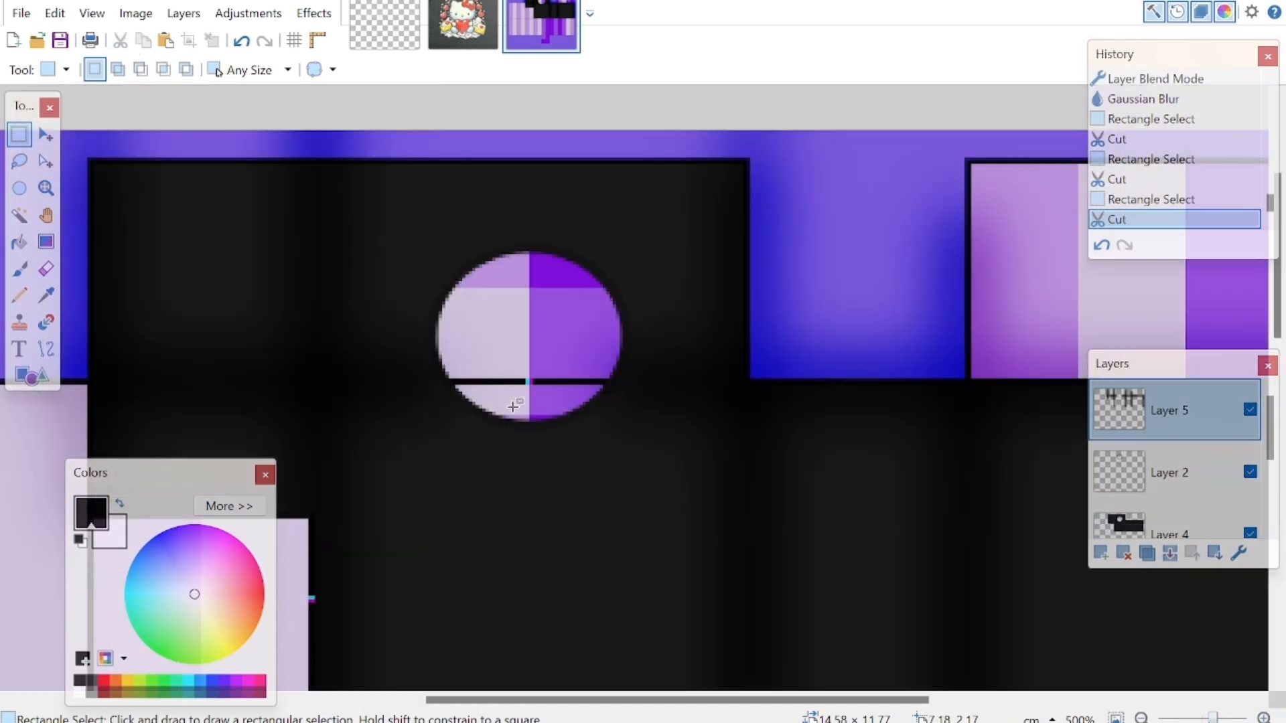
{"action": "key", "text": "e"}
{"action": "left_click_drag", "start_coordinate": [559, 392], "coordinate": [594, 321]}
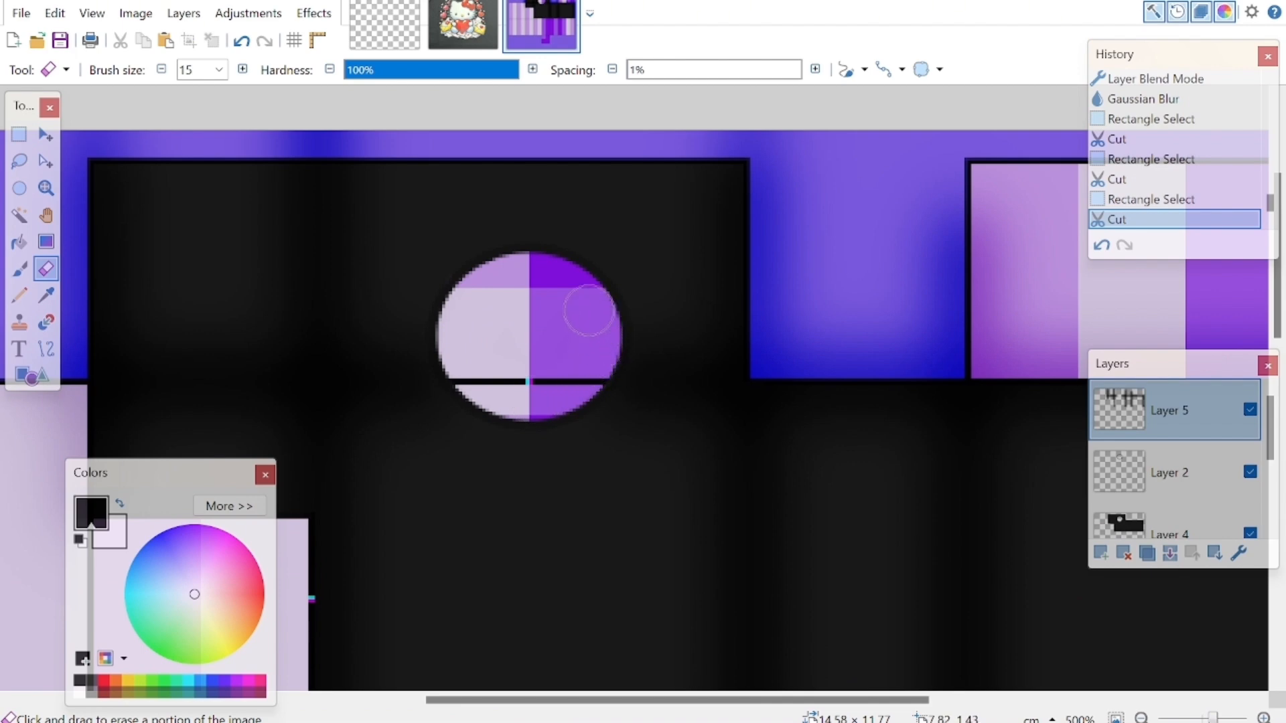
{"action": "scroll", "coordinate": [596, 322], "scroll_direction": "down", "scroll_amount": 1}
{"action": "key", "text": "ctrl+minus"}
Add a new layer and paint short diagonal black size 9 strokes along the lower torso, side and back panel edges
{"action": "left_click", "coordinate": [1100, 553]}
{"action": "left_click", "coordinate": [21, 268]}
{"action": "left_click", "coordinate": [161, 69]}
{"action": "scroll", "coordinate": [362, 295], "scroll_direction": "down", "scroll_amount": 1}
{"action": "left_click_drag", "start_coordinate": [400, 334], "coordinate": [449, 374]}
{"action": "left_click_drag", "start_coordinate": [393, 420], "coordinate": [432, 456]}
{"action": "left_click_drag", "start_coordinate": [398, 499], "coordinate": [448, 523]}
{"action": "left_click_drag", "start_coordinate": [711, 348], "coordinate": [654, 383]}
{"action": "left_click_drag", "start_coordinate": [710, 421], "coordinate": [681, 444]}
{"action": "left_click_drag", "start_coordinate": [696, 488], "coordinate": [670, 511]}
{"action": "left_click_drag", "start_coordinate": [721, 345], "coordinate": [770, 387]}
{"action": "left_click_drag", "start_coordinate": [728, 434], "coordinate": [762, 467]}
{"action": "left_click_drag", "start_coordinate": [709, 497], "coordinate": [750, 523]}
{"action": "left_click_drag", "start_coordinate": [885, 359], "coordinate": [855, 388]}
{"action": "left_click_drag", "start_coordinate": [888, 439], "coordinate": [856, 465]}
{"action": "left_click_drag", "start_coordinate": [883, 507], "coordinate": [863, 529]}
{"action": "left_click_drag", "start_coordinate": [895, 358], "coordinate": [948, 395]}
{"action": "mouse_move", "coordinate": [901, 439]}
{"action": "left_mouse_down"}
{"action": "mouse_move", "coordinate": [948, 469]}
{"action": "mouse_move", "coordinate": [942, 529]}
{"action": "left_mouse_up"}
{"action": "scroll", "coordinate": [951, 469], "scroll_direction": "right", "scroll_amount": 3}
{"action": "mouse_move", "coordinate": [1032, 361]}
{"action": "left_mouse_down"}
{"action": "mouse_move", "coordinate": [978, 414]}
{"action": "mouse_move", "coordinate": [984, 479]}
{"action": "left_mouse_up"}
{"action": "left_click_drag", "start_coordinate": [1020, 518], "coordinate": [980, 549]}
Paint short diagonal black fold strokes on Layer 6 around the shoulders, neckline and upper edges of the shirt panels
{"action": "left_click_drag", "start_coordinate": [891, 700], "coordinate": [764, 699]}
{"action": "left_click_drag", "start_coordinate": [288, 335], "coordinate": [334, 365]}
{"action": "left_click_drag", "start_coordinate": [439, 338], "coordinate": [385, 355]}
{"action": "left_click_drag", "start_coordinate": [315, 291], "coordinate": [295, 321]}
{"action": "left_click_drag", "start_coordinate": [401, 273], "coordinate": [425, 305]}
{"action": "left_click_drag", "start_coordinate": [290, 164], "coordinate": [345, 211]}
{"action": "left_click_drag", "start_coordinate": [432, 200], "coordinate": [469, 166]}
{"action": "left_click_drag", "start_coordinate": [472, 164], "coordinate": [529, 210]}
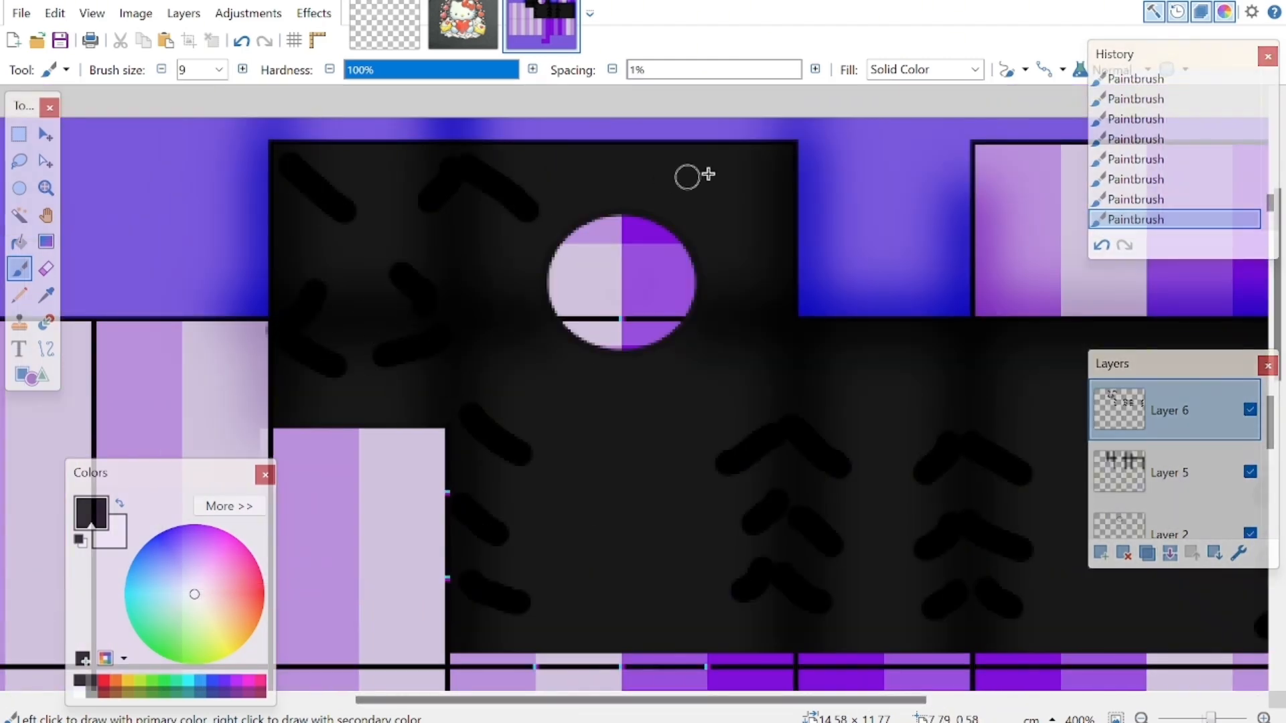
{"action": "left_click_drag", "start_coordinate": [783, 158], "coordinate": [750, 214]}
{"action": "left_click_drag", "start_coordinate": [770, 312], "coordinate": [695, 278]}
{"action": "left_click_drag", "start_coordinate": [466, 329], "coordinate": [538, 373]}
{"action": "left_click_drag", "start_coordinate": [943, 326], "coordinate": [912, 355]}
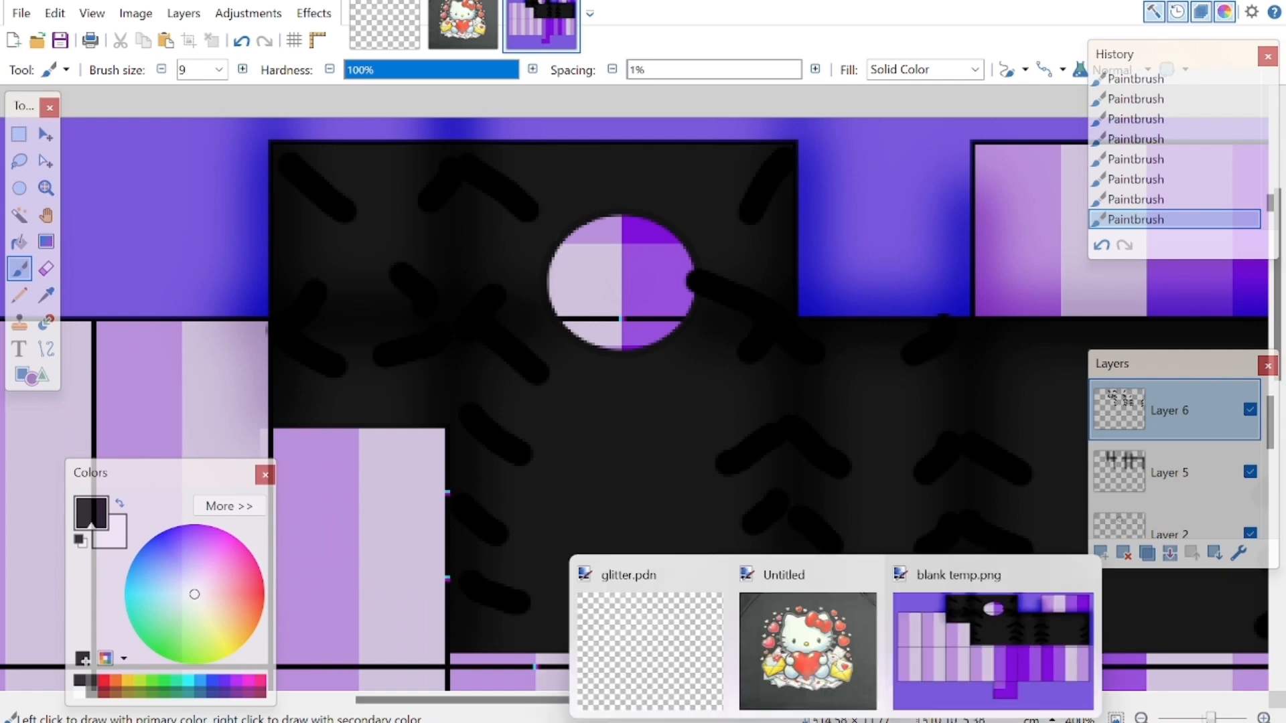
{"action": "left_click_drag", "start_coordinate": [831, 700], "coordinate": [1029, 700]}
{"action": "left_click_drag", "start_coordinate": [533, 328], "coordinate": [602, 367]}
{"action": "left_click_drag", "start_coordinate": [845, 350], "coordinate": [803, 367]}
Set the blend mode of Layer 6 to Overlay
{"action": "left_click_drag", "start_coordinate": [888, 700], "coordinate": [693, 715]}
{"action": "double_click", "coordinate": [1168, 409]}
{"action": "left_click", "coordinate": [641, 381]}
{"action": "left_click", "coordinate": [617, 523]}
{"action": "left_click", "coordinate": [649, 445]}
Apply a Gaussian Blur to the black fold strokes on Layer 6
{"action": "left_click", "coordinate": [314, 13]}
{"action": "mouse_move", "coordinate": [339, 119]}
{"action": "left_click", "coordinate": [603, 167]}
{"action": "left_click_drag", "start_coordinate": [631, 239], "coordinate": [1179, 383]}
{"action": "left_click_drag", "start_coordinate": [1097, 423], "coordinate": [1076, 442]}
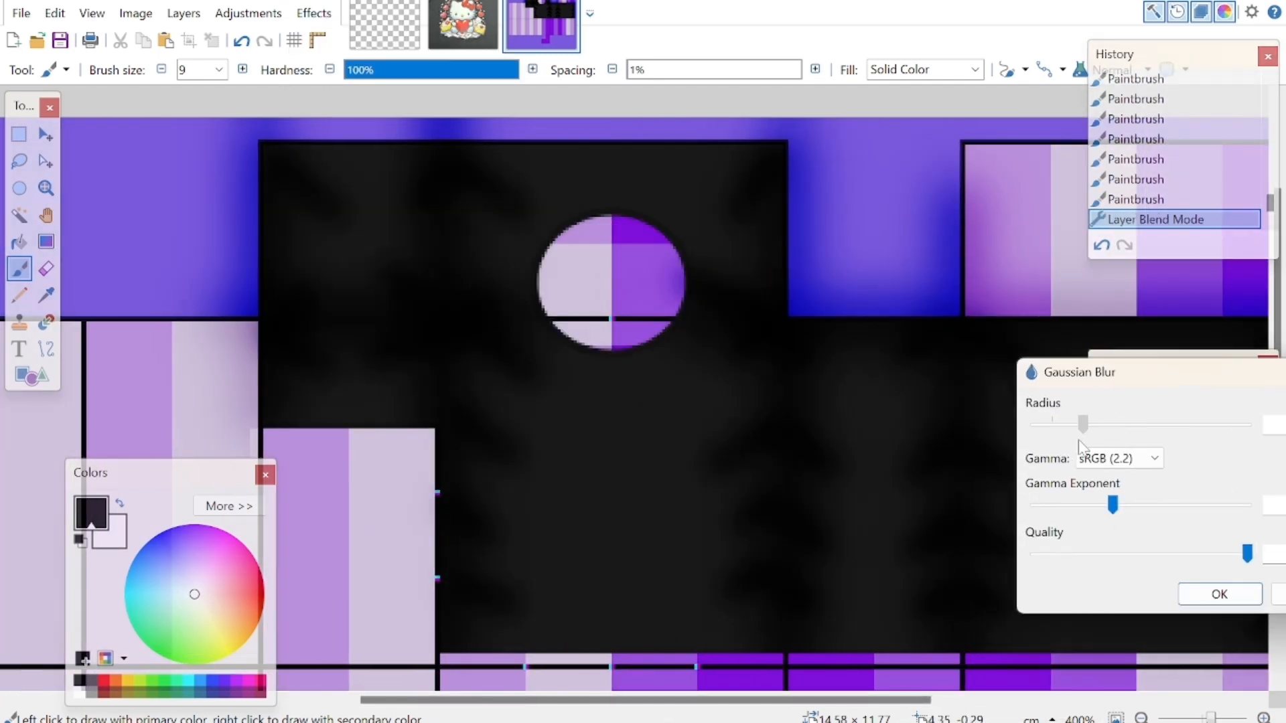
{"action": "left_click", "coordinate": [1202, 596]}
Set the primary colour to white #FFFFFF with black as the secondary colour
{"action": "scroll", "coordinate": [569, 576], "scroll_direction": "down", "scroll_amount": 1}
{"action": "scroll", "coordinate": [434, 571], "scroll_direction": "up", "scroll_amount": 1}
{"action": "left_click", "coordinate": [80, 541]}
{"action": "left_click", "coordinate": [119, 504]}
{"action": "left_click", "coordinate": [255, 508]}
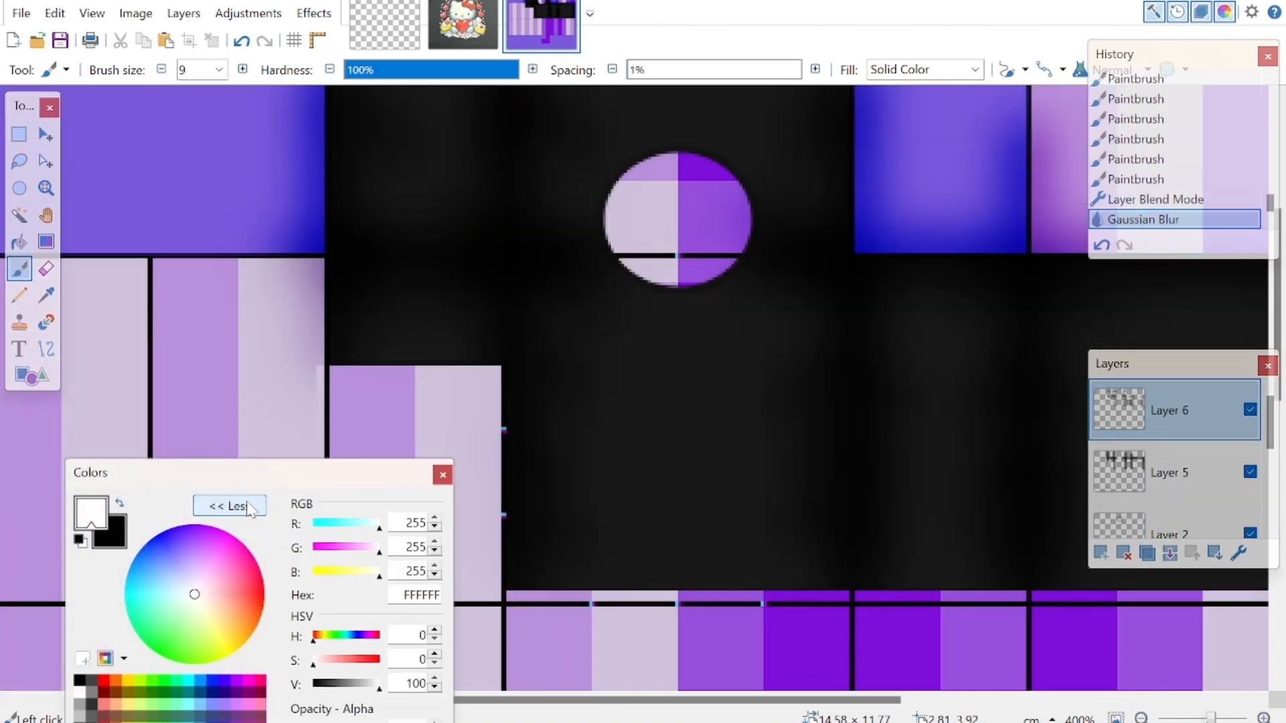
{"action": "left_click", "coordinate": [256, 508]}
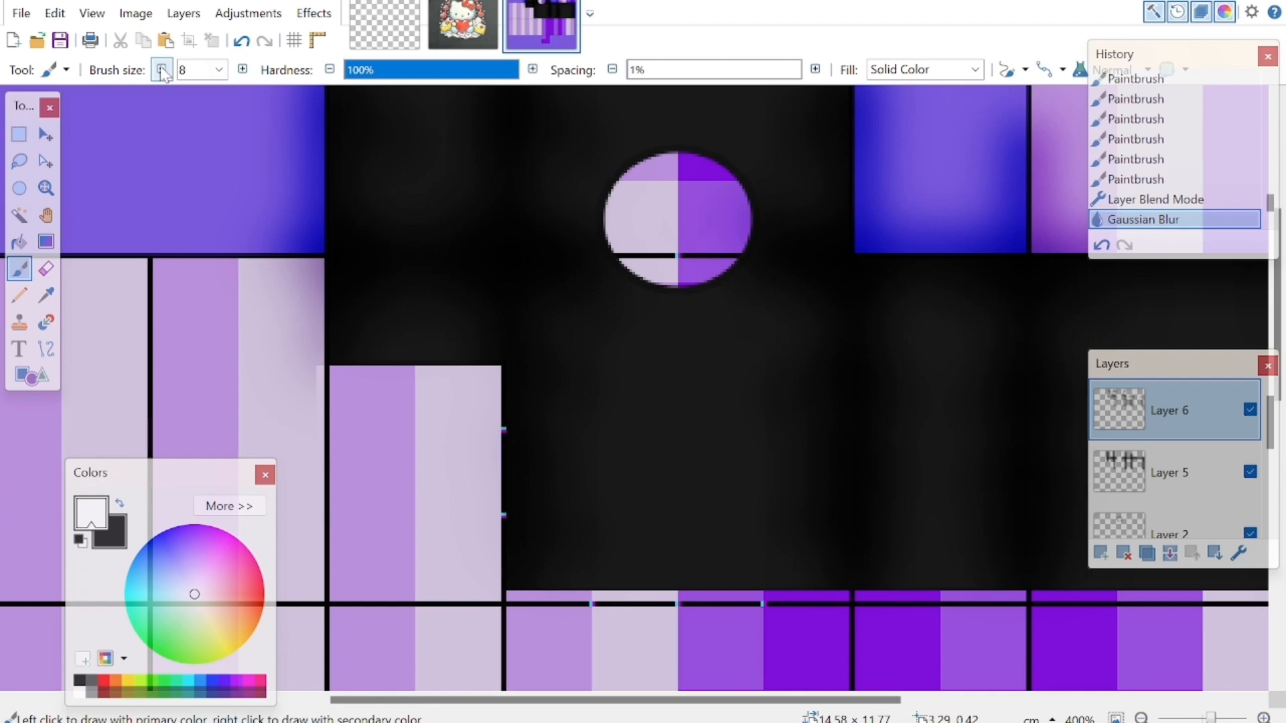
Add a new layer and paint white size 7 loops, zigzags and wavy highlights on the front, side and back panels
{"action": "mouse_move", "coordinate": [590, 358]}
{"action": "left_mouse_down"}
{"action": "mouse_move", "coordinate": [613, 379]}
{"action": "mouse_move", "coordinate": [546, 362]}
{"action": "mouse_move", "coordinate": [599, 338]}
{"action": "left_mouse_up"}
{"action": "key", "text": "ctrl+z"}
{"action": "key", "text": "ctrl+shift+n"}
{"action": "mouse_move", "coordinate": [755, 343]}
{"action": "left_mouse_down"}
{"action": "mouse_move", "coordinate": [757, 398]}
{"action": "mouse_move", "coordinate": [763, 352]}
{"action": "left_mouse_up"}
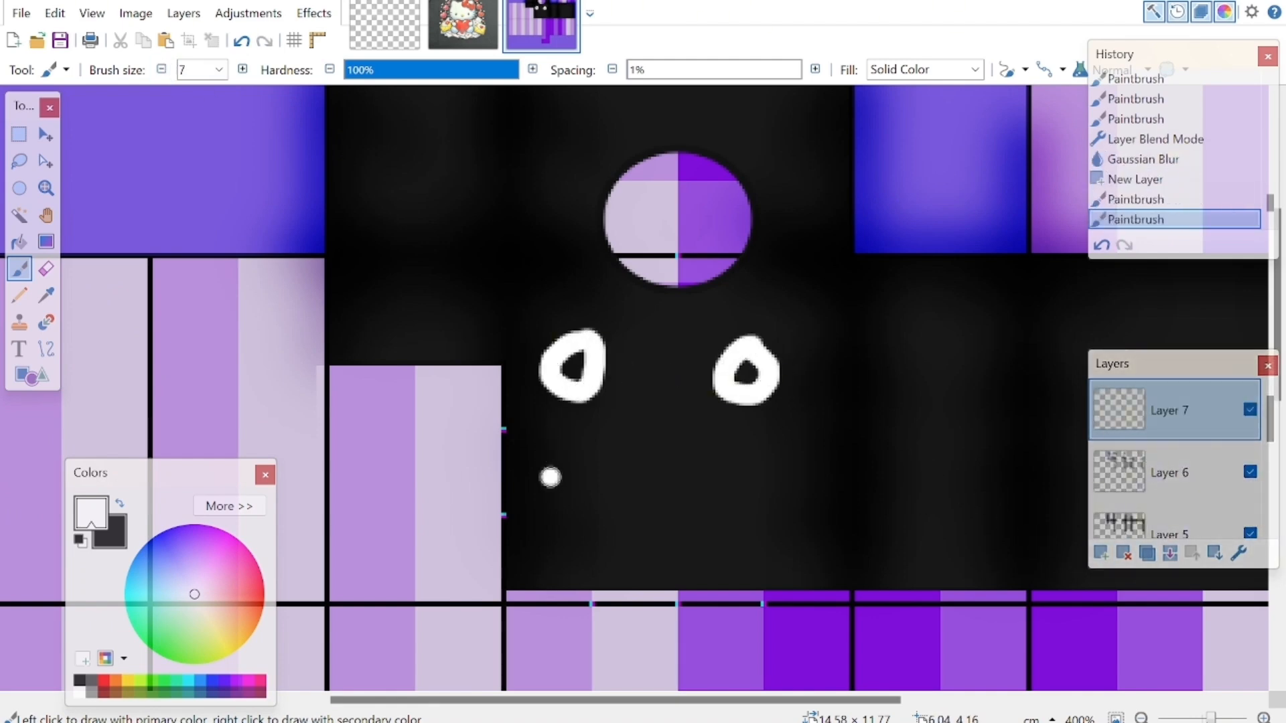
{"action": "left_click_drag", "start_coordinate": [549, 477], "coordinate": [607, 477]}
{"action": "left_click_drag", "start_coordinate": [703, 467], "coordinate": [800, 474]}
{"action": "mouse_move", "coordinate": [593, 536]}
{"action": "left_mouse_down"}
{"action": "mouse_move", "coordinate": [663, 517]}
{"action": "mouse_move", "coordinate": [758, 528]}
{"action": "left_mouse_up"}
{"action": "left_click_drag", "start_coordinate": [952, 327], "coordinate": [932, 439]}
{"action": "left_click_drag", "start_coordinate": [948, 479], "coordinate": [947, 541]}
{"action": "scroll", "coordinate": [946, 541], "scroll_direction": "right", "scroll_amount": 5}
{"action": "mouse_move", "coordinate": [723, 463]}
{"action": "left_mouse_down"}
{"action": "mouse_move", "coordinate": [777, 351]}
{"action": "mouse_move", "coordinate": [820, 426]}
{"action": "left_mouse_up"}
{"action": "mouse_move", "coordinate": [870, 459]}
{"action": "left_mouse_down"}
{"action": "mouse_move", "coordinate": [959, 364]}
{"action": "mouse_move", "coordinate": [1005, 447]}
{"action": "left_mouse_up"}
{"action": "left_click_drag", "start_coordinate": [761, 505], "coordinate": [818, 535]}
{"action": "left_click_drag", "start_coordinate": [862, 527], "coordinate": [944, 524]}
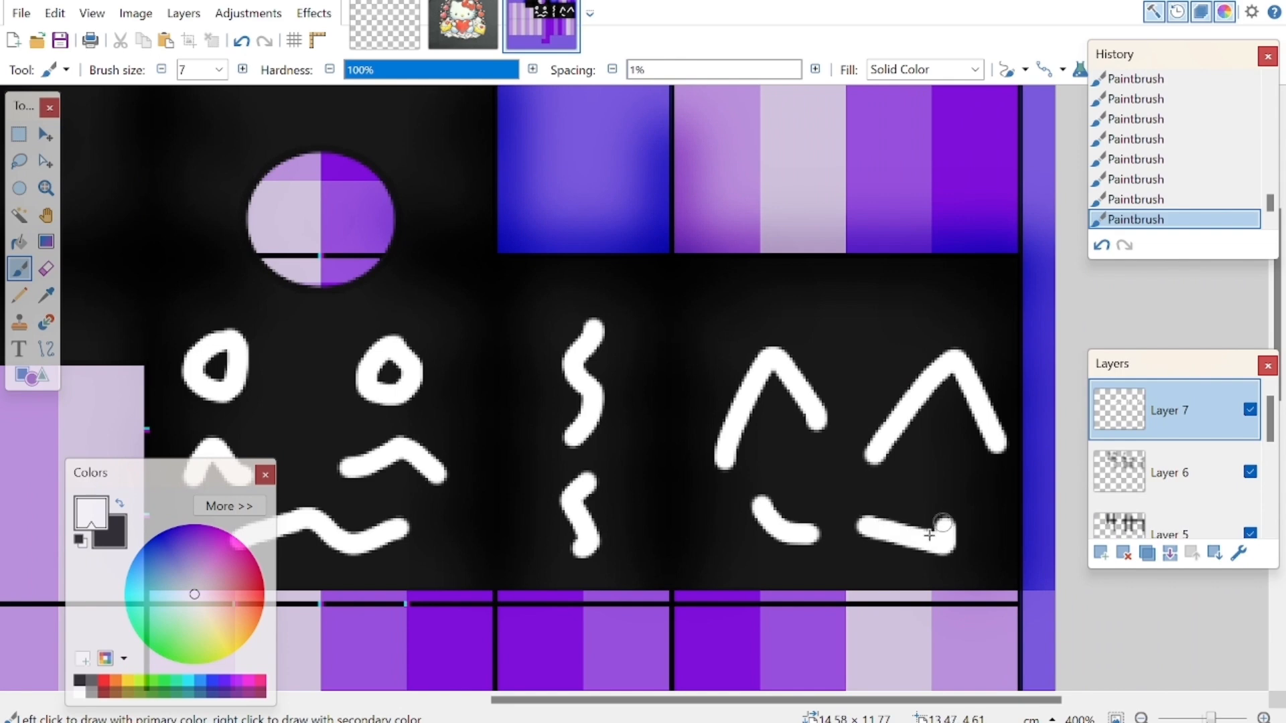
Paint white highlight strokes on Layer 7 on both sides of the neckline and on the panel beside the upper torso
{"action": "scroll", "coordinate": [496, 361], "scroll_direction": "up", "scroll_amount": 2}
{"action": "scroll", "coordinate": [497, 362], "scroll_direction": "left", "scroll_amount": 4}
{"action": "left_click_drag", "start_coordinate": [495, 276], "coordinate": [462, 331]}
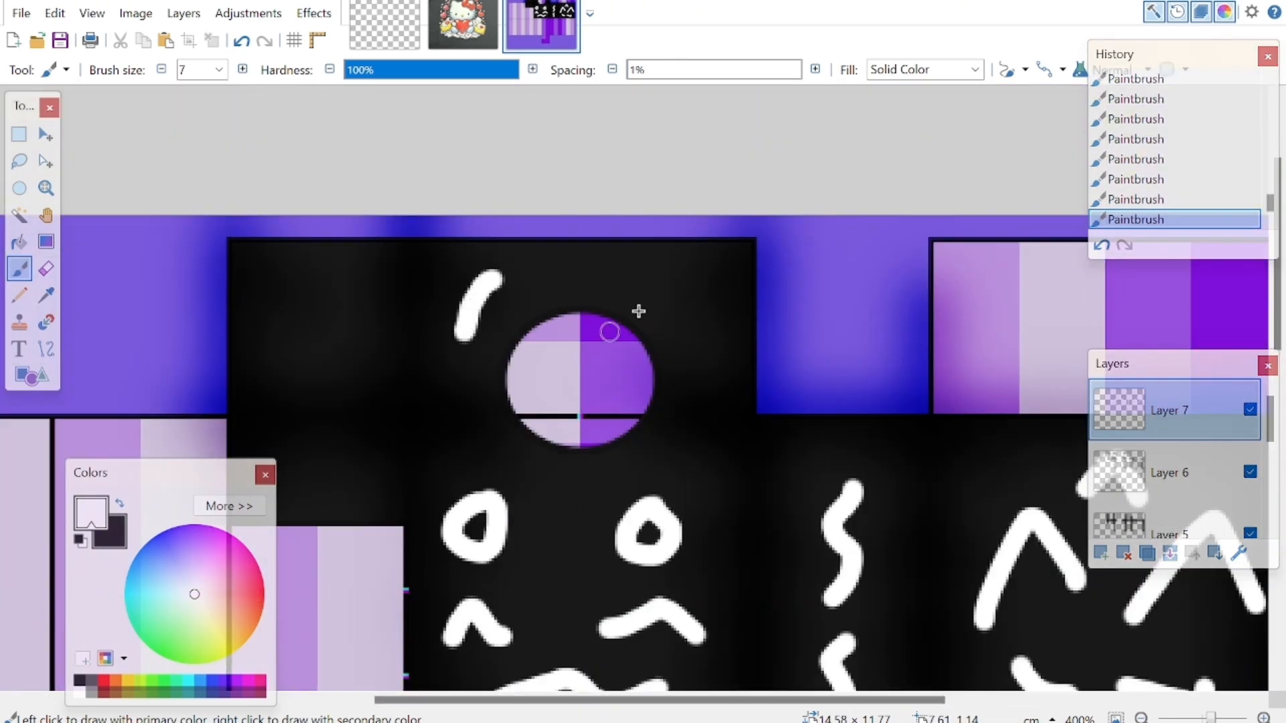
{"action": "left_click_drag", "start_coordinate": [670, 298], "coordinate": [710, 400]}
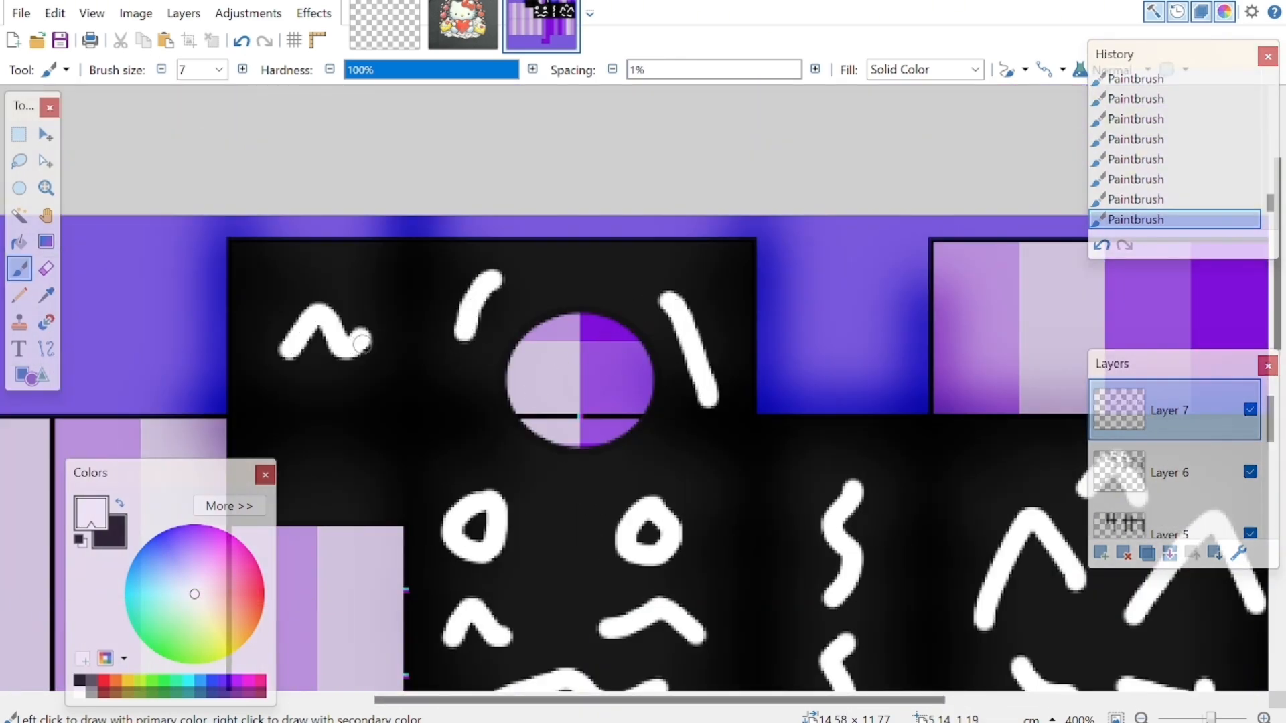
{"action": "left_click_drag", "start_coordinate": [359, 338], "coordinate": [367, 372]}
{"action": "scroll", "coordinate": [351, 353], "scroll_direction": "down", "scroll_amount": 1}
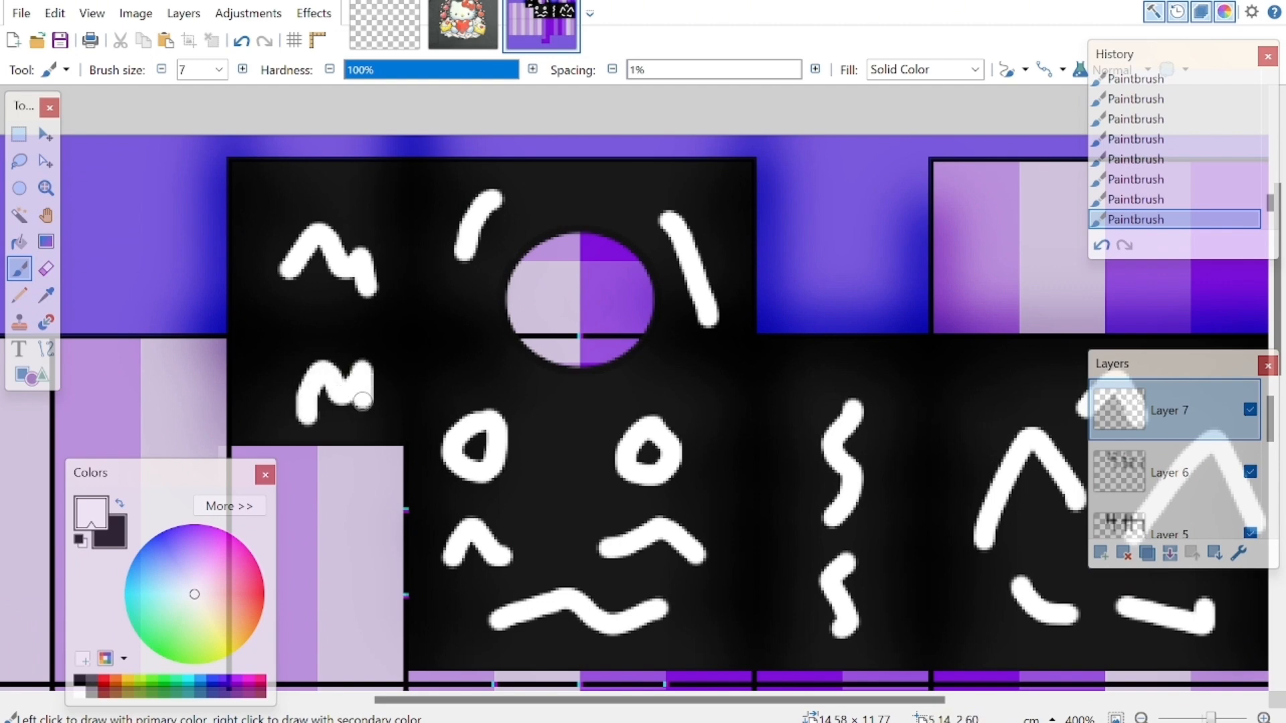
Set the blend mode of Layer 7 to Overlay
{"action": "double_click", "coordinate": [1188, 419]}
{"action": "left_click", "coordinate": [647, 385]}
{"action": "left_click", "coordinate": [589, 525]}
{"action": "left_click", "coordinate": [650, 445]}
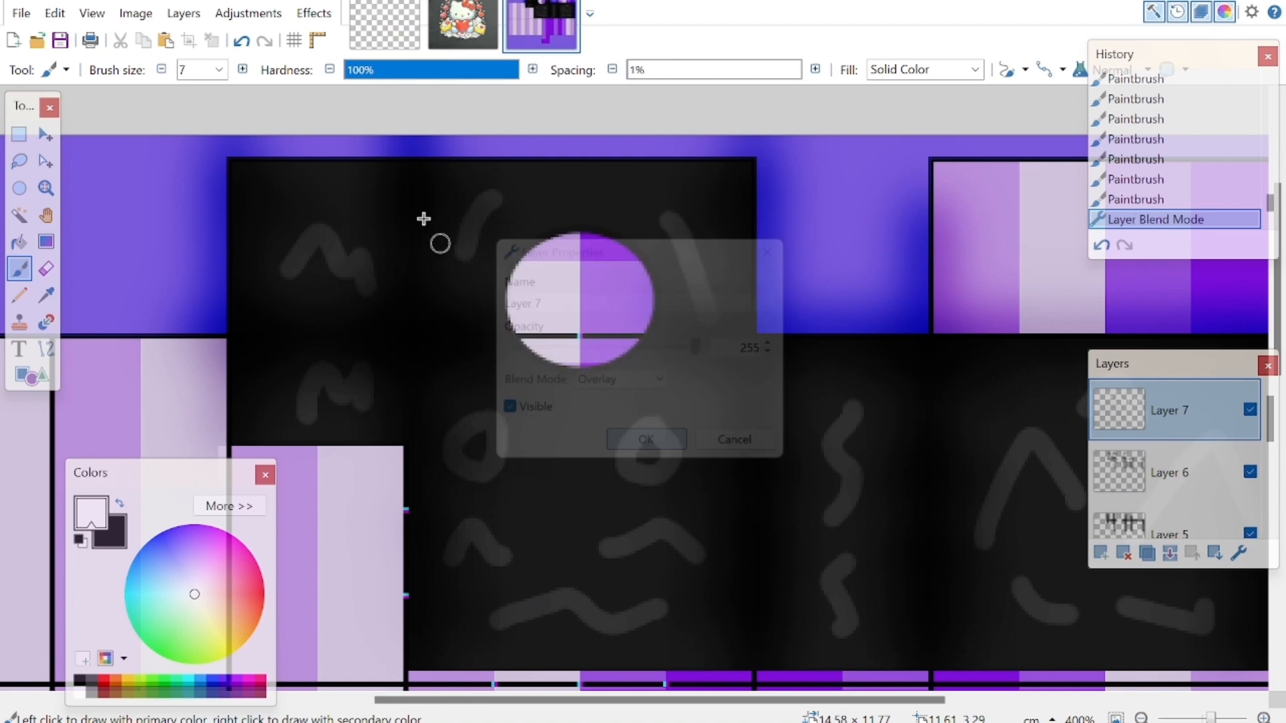
Apply a Gaussian Blur with a radius of 40.4 to the white highlights on Layer 7
{"action": "left_click", "coordinate": [333, 18]}
{"action": "mouse_move", "coordinate": [339, 117]}
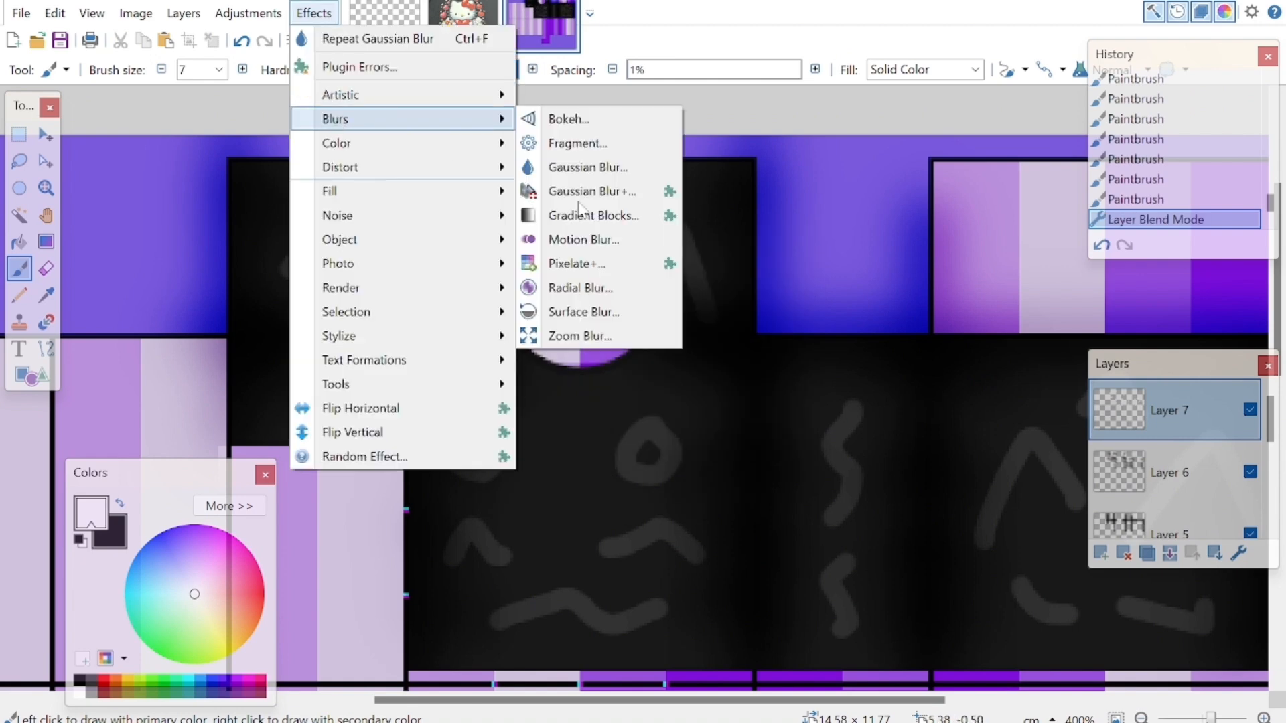
{"action": "left_click", "coordinate": [601, 170]}
{"action": "left_click_drag", "start_coordinate": [610, 230], "coordinate": [1116, 359]}
{"action": "left_click_drag", "start_coordinate": [1032, 406], "coordinate": [1070, 416]}
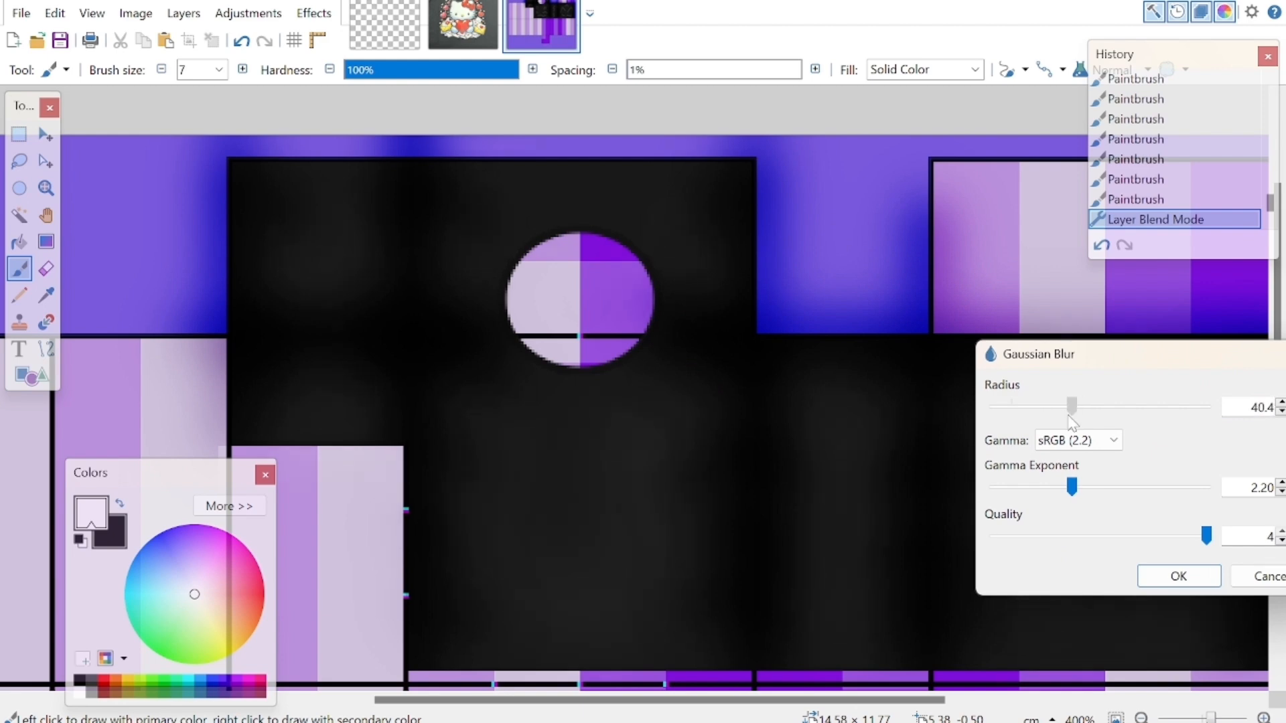
{"action": "left_click", "coordinate": [1178, 577]}
Cut the highlight spill outside the shirt on Layer 7 and erase it from the neckline opening
{"action": "scroll", "coordinate": [478, 333], "scroll_direction": "down", "scroll_amount": 3}
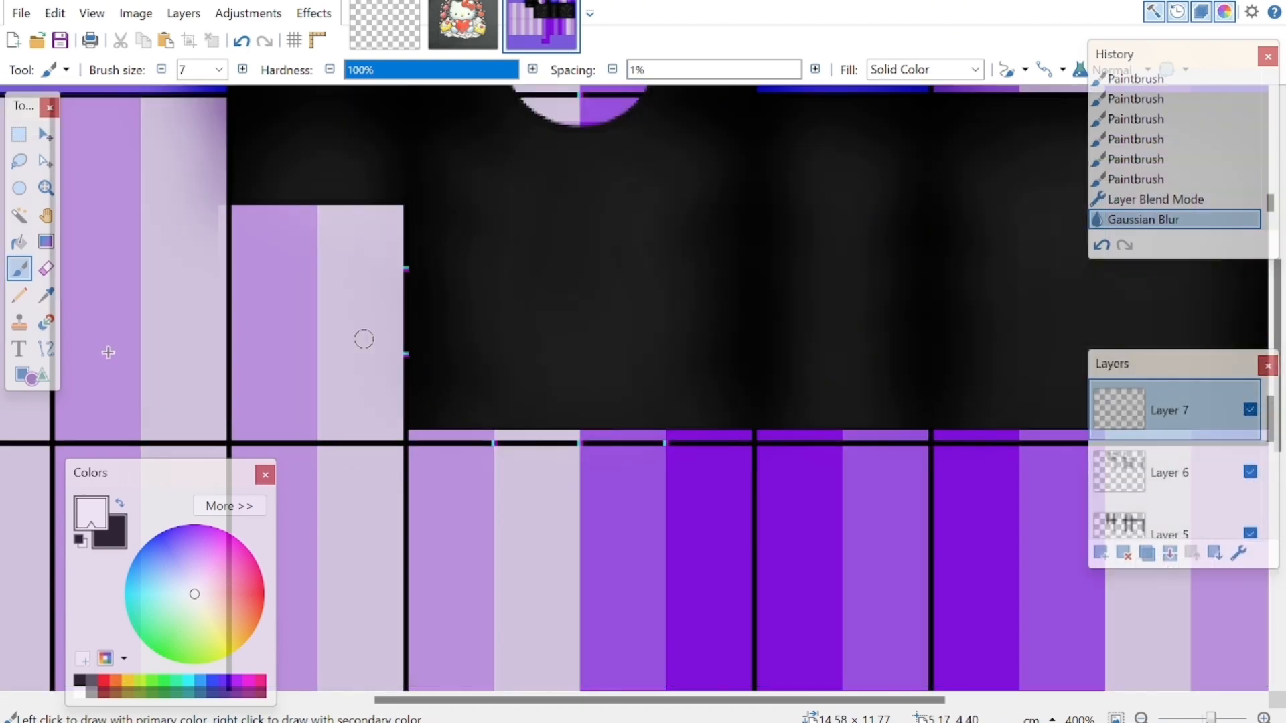
{"action": "left_click", "coordinate": [19, 135]}
{"action": "left_click_drag", "start_coordinate": [377, 436], "coordinate": [1259, 584]}
{"action": "key", "text": "ctrl+x"}
{"action": "left_click_drag", "start_coordinate": [336, 408], "coordinate": [125, 298]}
{"action": "left_click", "coordinate": [45, 161]}
{"action": "left_click_drag", "start_coordinate": [231, 410], "coordinate": [231, 514]}
{"action": "key", "text": "ctrl+x"}
{"action": "left_click", "coordinate": [46, 269]}
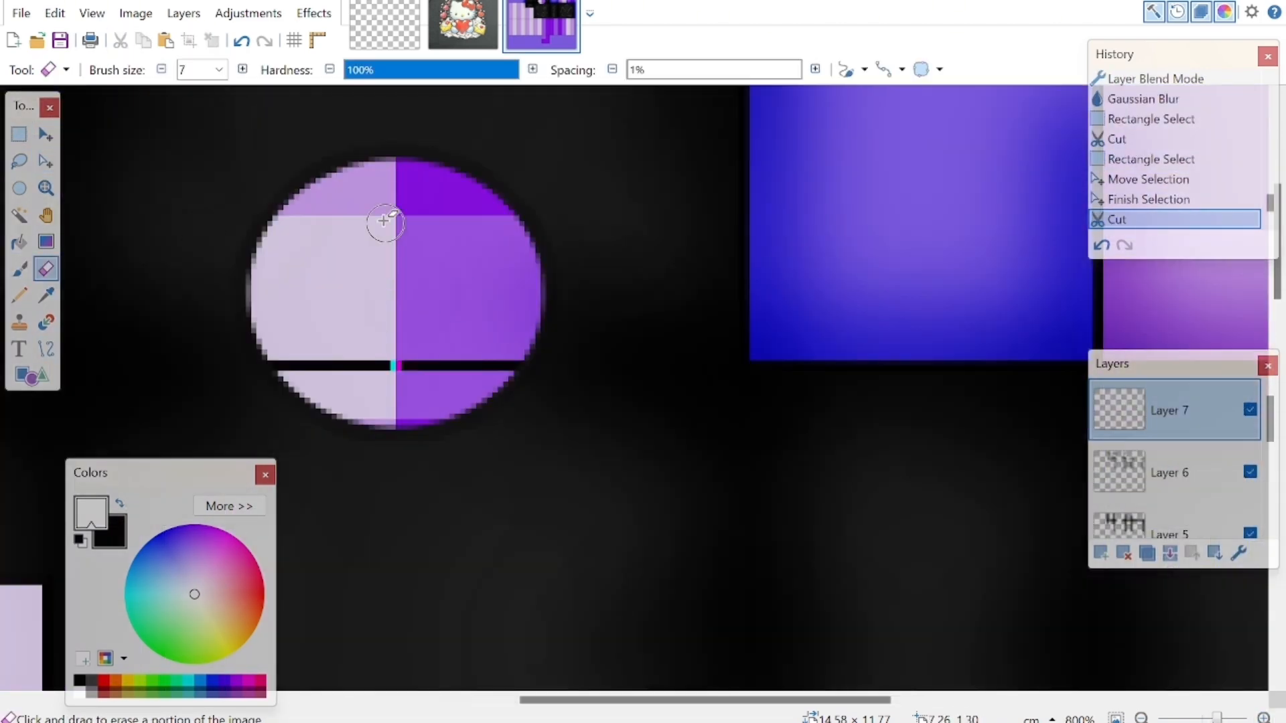
{"action": "left_click_drag", "start_coordinate": [452, 406], "coordinate": [505, 235]}
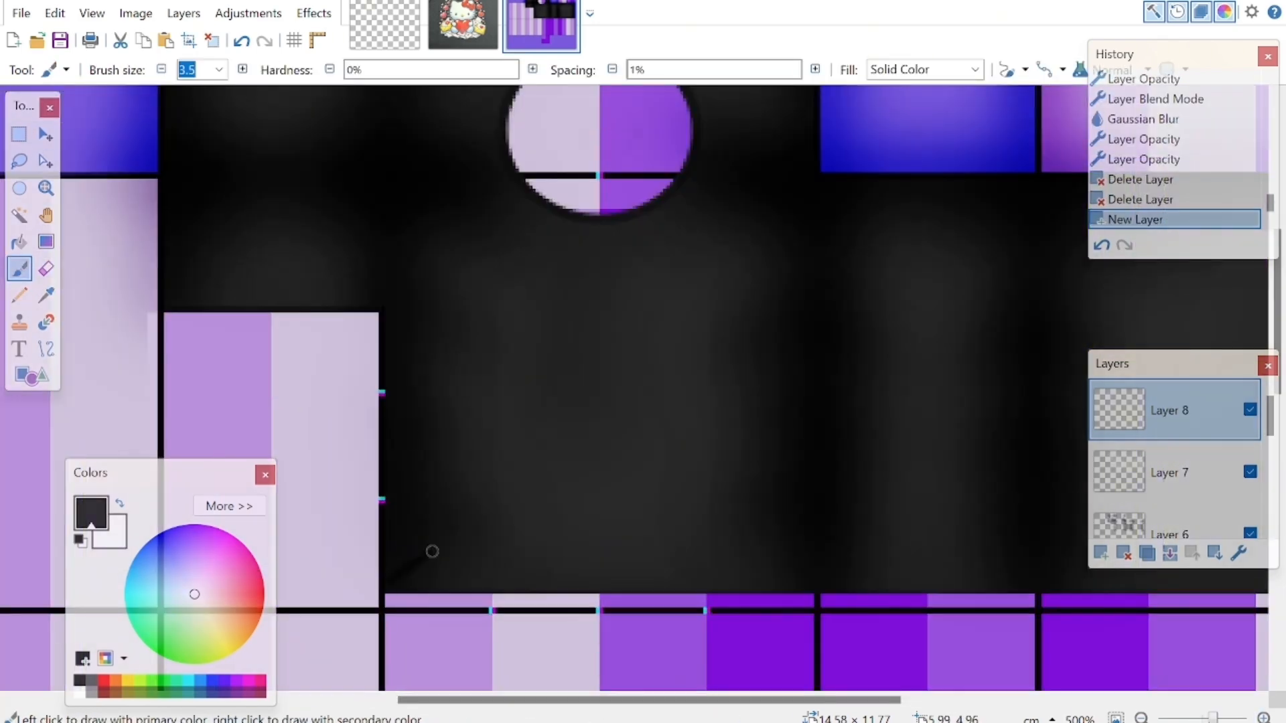
Paint thin black fold lines across all shirt panels on Layer 8 using brush size 3.5 and 0% hardness
{"action": "left_click_drag", "start_coordinate": [436, 482], "coordinate": [476, 529]}
{"action": "mouse_move", "coordinate": [534, 551]}
{"action": "left_mouse_down"}
{"action": "mouse_move", "coordinate": [642, 547]}
{"action": "mouse_move", "coordinate": [660, 522]}
{"action": "left_mouse_up"}
{"action": "left_click_drag", "start_coordinate": [728, 483], "coordinate": [800, 532]}
{"action": "left_click_drag", "start_coordinate": [753, 551], "coordinate": [813, 581]}
{"action": "scroll", "coordinate": [368, 247], "scroll_direction": "up", "scroll_amount": 3}
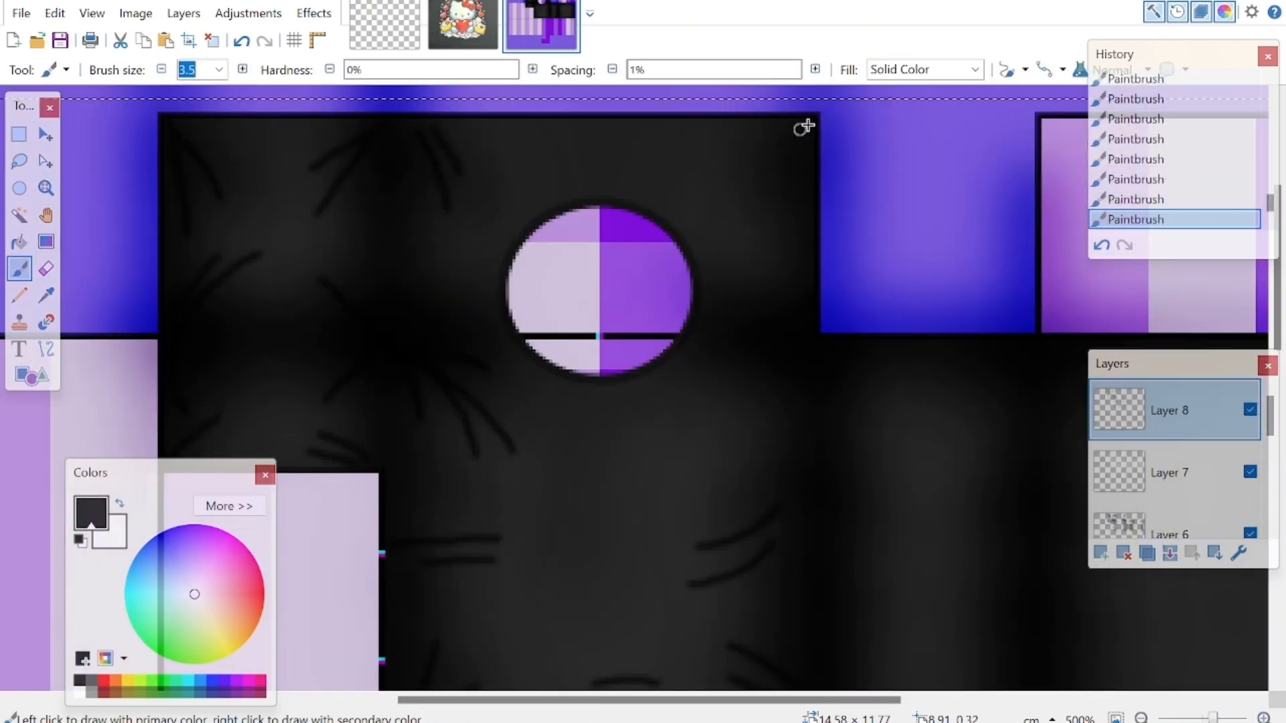
{"action": "scroll", "coordinate": [781, 411], "scroll_direction": "down", "scroll_amount": 2}
{"action": "scroll", "coordinate": [514, 193], "scroll_direction": "right", "scroll_amount": 5}
{"action": "scroll", "coordinate": [514, 193], "scroll_direction": "down", "scroll_amount": 1}
{"action": "scroll", "coordinate": [648, 369], "scroll_direction": "down", "scroll_amount": 1}
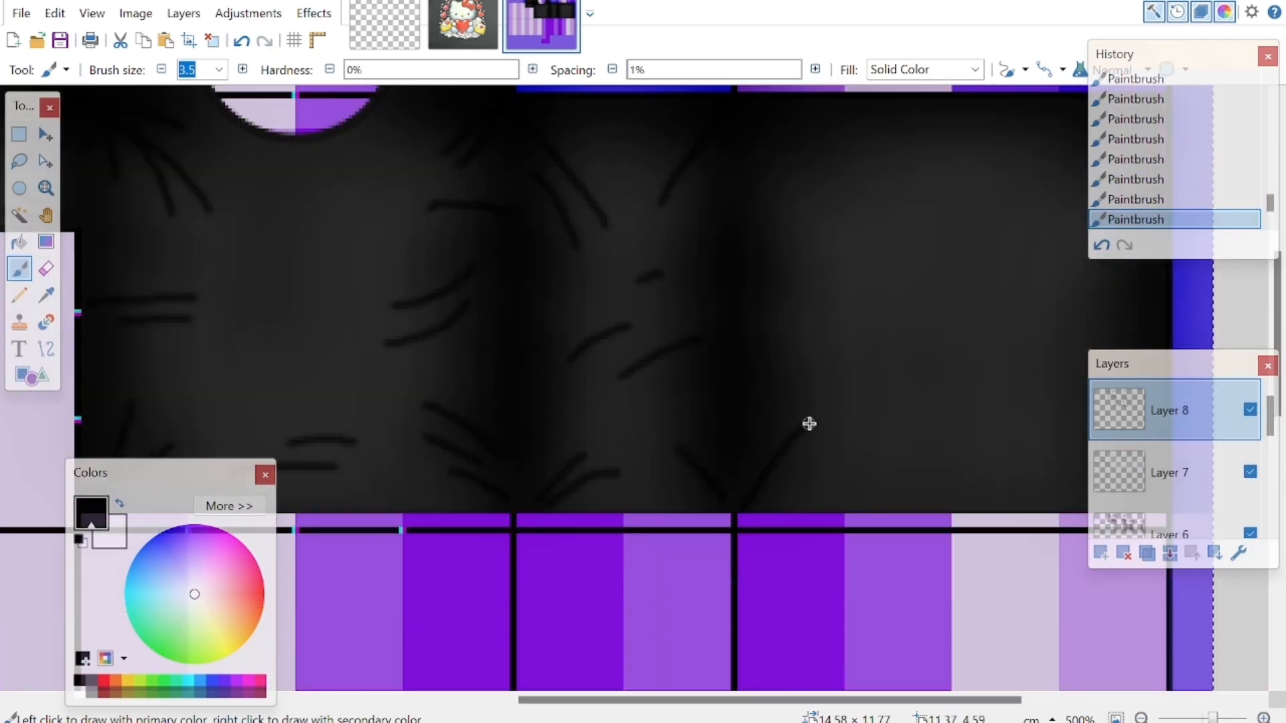
{"action": "scroll", "coordinate": [735, 511], "scroll_direction": "up", "scroll_amount": 1}
{"action": "scroll", "coordinate": [743, 495], "scroll_direction": "right", "scroll_amount": 5}
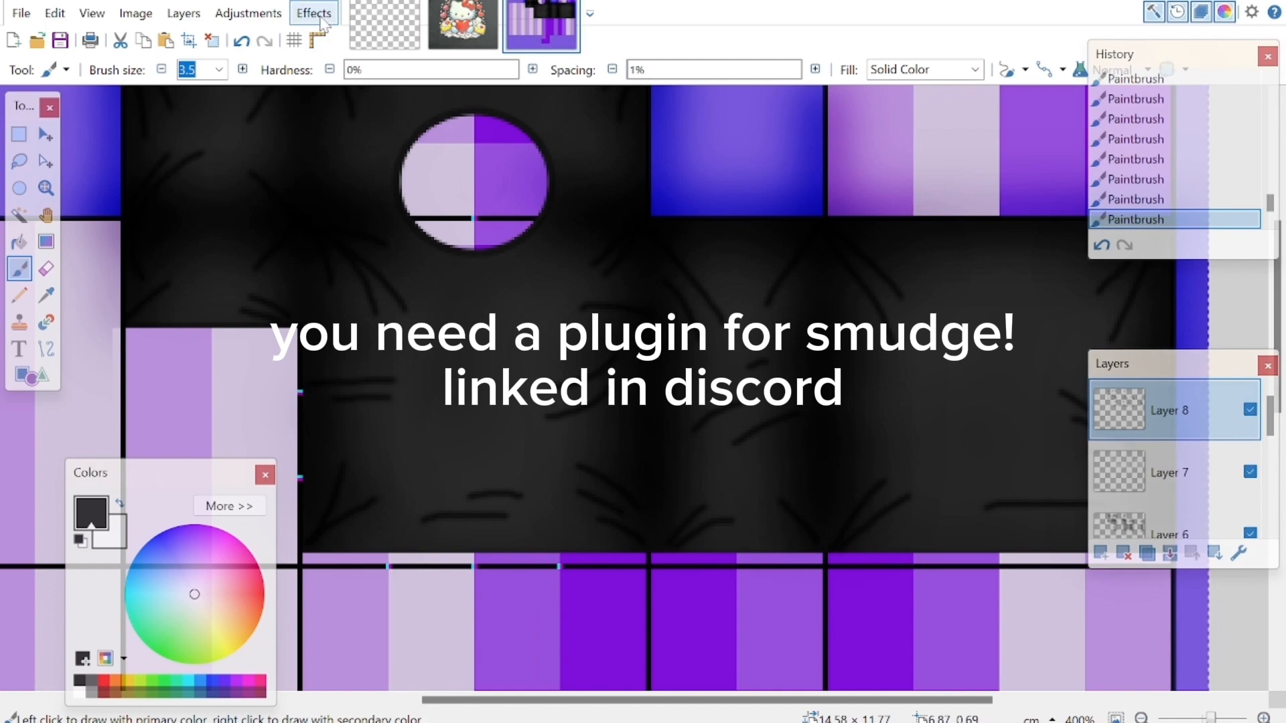
Open the Smudge effect for Layer 8 and soften the upper fold lines with a size 8 soft brush at 25% pressure
{"action": "left_click", "coordinate": [321, 22]}
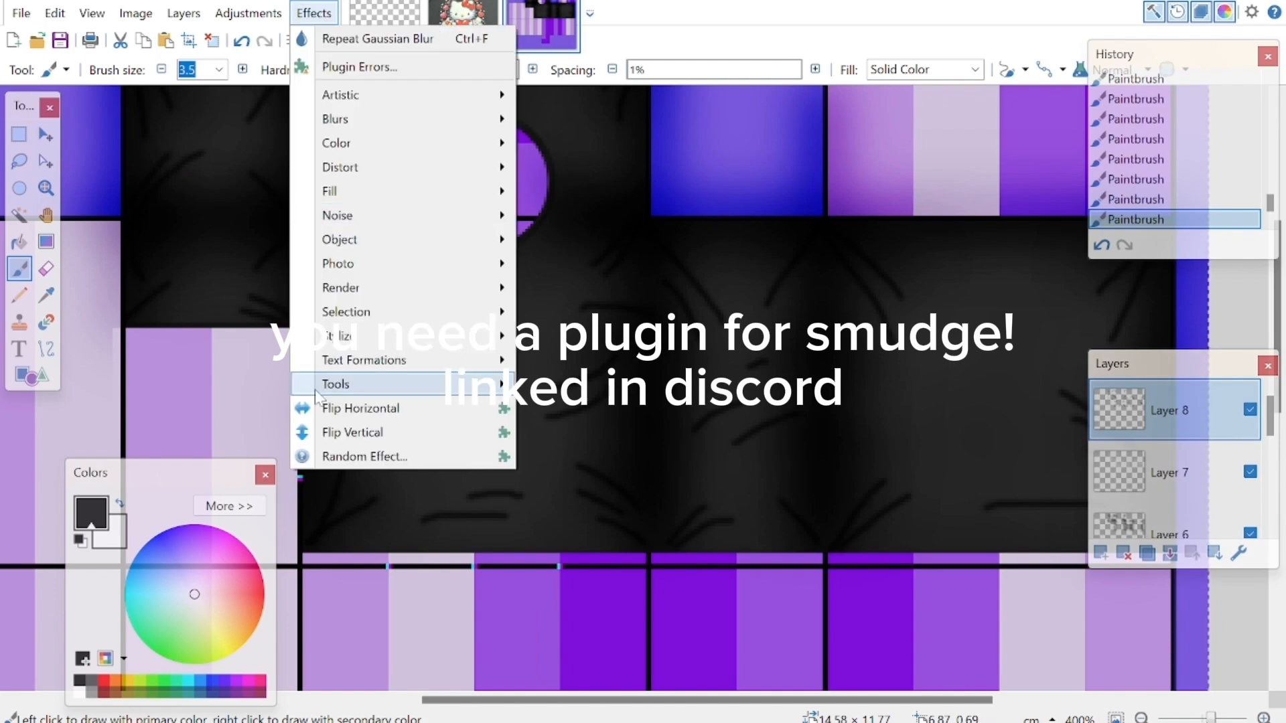
{"action": "left_click", "coordinate": [589, 428]}
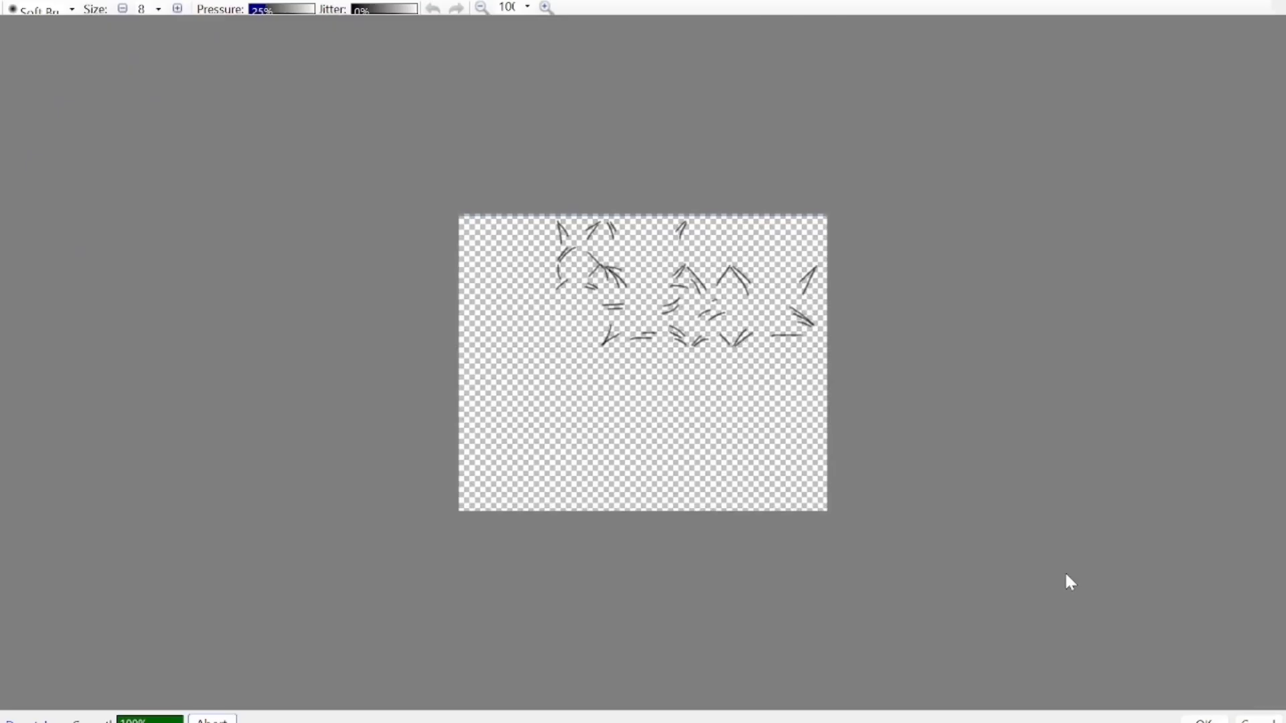
{"action": "scroll", "coordinate": [1065, 583], "scroll_direction": "up", "scroll_amount": 3}
{"action": "left_click_drag", "start_coordinate": [689, 241], "coordinate": [402, 468]}
{"action": "left_click_drag", "start_coordinate": [509, 435], "coordinate": [308, 570]}
{"action": "left_click_drag", "start_coordinate": [365, 362], "coordinate": [442, 506]}
{"action": "scroll", "coordinate": [495, 429], "scroll_direction": "up", "scroll_amount": 1}
{"action": "left_click_drag", "start_coordinate": [636, 358], "coordinate": [549, 298]}
{"action": "left_click_drag", "start_coordinate": [696, 436], "coordinate": [577, 561]}
{"action": "scroll", "coordinate": [770, 261], "scroll_direction": "down", "scroll_amount": 3}
{"action": "mouse_move", "coordinate": [796, 174]}
{"action": "left_mouse_down"}
{"action": "mouse_move", "coordinate": [811, 258]}
{"action": "mouse_move", "coordinate": [767, 349]}
{"action": "left_mouse_up"}
{"action": "left_click_drag", "start_coordinate": [851, 288], "coordinate": [974, 439]}
{"action": "left_click_drag", "start_coordinate": [643, 358], "coordinate": [734, 428]}
Smudge the ends of the fold lines across the middle and lower torso front
{"action": "left_click_drag", "start_coordinate": [469, 701], "coordinate": [623, 702]}
{"action": "scroll", "coordinate": [542, 393], "scroll_direction": "down", "scroll_amount": 4}
{"action": "left_click_drag", "start_coordinate": [482, 184], "coordinate": [583, 177]}
{"action": "left_click_drag", "start_coordinate": [428, 448], "coordinate": [523, 391]}
{"action": "left_click_drag", "start_coordinate": [710, 456], "coordinate": [814, 477]}
{"action": "left_click_drag", "start_coordinate": [917, 365], "coordinate": [803, 328]}
{"action": "left_click_drag", "start_coordinate": [977, 409], "coordinate": [1044, 476]}
{"action": "scroll", "coordinate": [937, 322], "scroll_direction": "up", "scroll_amount": 1}
{"action": "left_click_drag", "start_coordinate": [883, 339], "coordinate": [770, 341]}
{"action": "scroll", "coordinate": [957, 254], "scroll_direction": "up", "scroll_amount": 2}
{"action": "left_click_drag", "start_coordinate": [930, 194], "coordinate": [787, 243]}
Smudge the ends of the fold lines across the torso side panel and the neighbouring edge of the front
{"action": "left_click_drag", "start_coordinate": [783, 701], "coordinate": [1023, 702]}
{"action": "scroll", "coordinate": [590, 268], "scroll_direction": "down", "scroll_amount": 1}
{"action": "left_click_drag", "start_coordinate": [589, 211], "coordinate": [636, 268]}
{"action": "left_click_drag", "start_coordinate": [673, 310], "coordinate": [757, 287]}
{"action": "scroll", "coordinate": [643, 349], "scroll_direction": "down", "scroll_amount": 2}
{"action": "mouse_move", "coordinate": [590, 469]}
{"action": "left_mouse_down"}
{"action": "mouse_move", "coordinate": [666, 416]}
{"action": "mouse_move", "coordinate": [687, 367]}
{"action": "left_mouse_up"}
{"action": "left_click_drag", "start_coordinate": [958, 426], "coordinate": [1028, 390]}
{"action": "left_click_drag", "start_coordinate": [864, 702], "coordinate": [993, 702]}
{"action": "scroll", "coordinate": [535, 334], "scroll_direction": "up", "scroll_amount": 3}
{"action": "left_click_drag", "start_coordinate": [380, 268], "coordinate": [353, 342]}
{"action": "left_click_drag", "start_coordinate": [602, 281], "coordinate": [646, 402]}
{"action": "left_click_drag", "start_coordinate": [596, 201], "coordinate": [700, 298]}
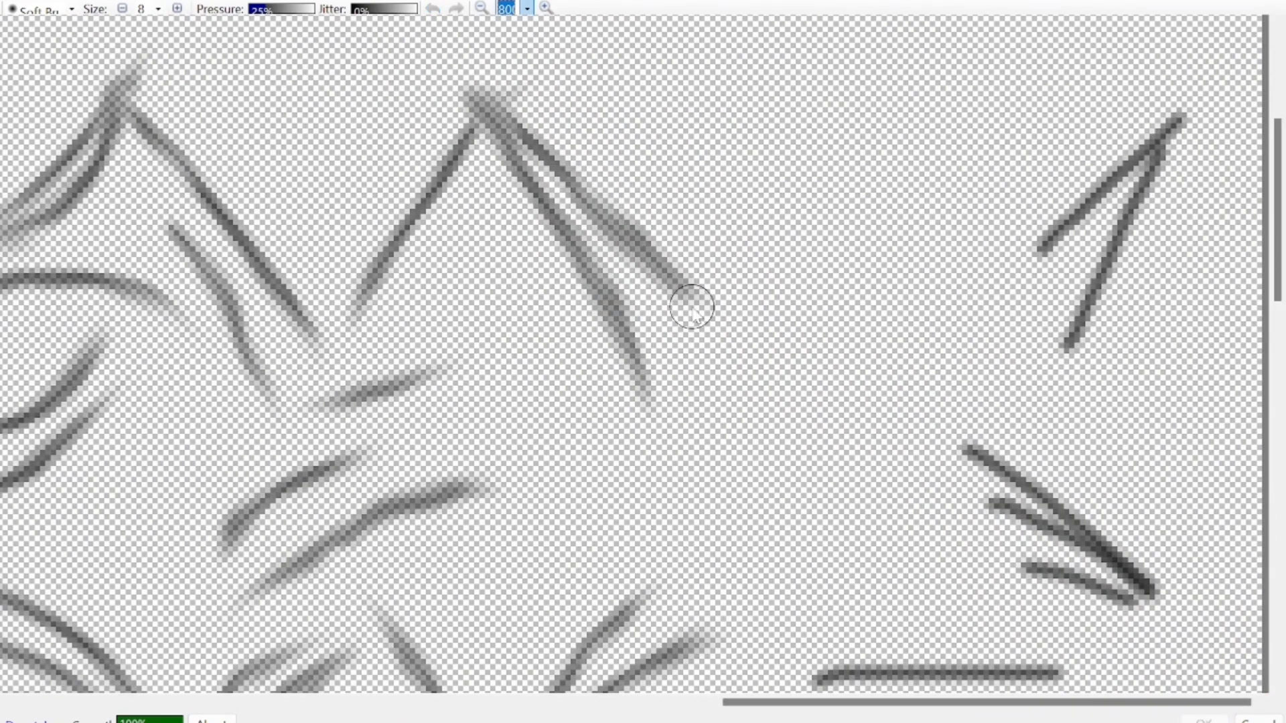
Smudge the fold lines on the back panel and apply the Smudge effect to Layer 8
{"action": "left_click_drag", "start_coordinate": [1079, 214], "coordinate": [954, 301]}
{"action": "left_click_drag", "start_coordinate": [1115, 241], "coordinate": [1053, 448]}
{"action": "left_click_drag", "start_coordinate": [1075, 335], "coordinate": [1045, 445]}
{"action": "scroll", "coordinate": [1045, 375], "scroll_direction": "down", "scroll_amount": 2}
{"action": "left_click_drag", "start_coordinate": [1032, 358], "coordinate": [944, 314]}
{"action": "left_click_drag", "start_coordinate": [1024, 315], "coordinate": [928, 257]}
{"action": "left_click_drag", "start_coordinate": [1058, 514], "coordinate": [1076, 540]}
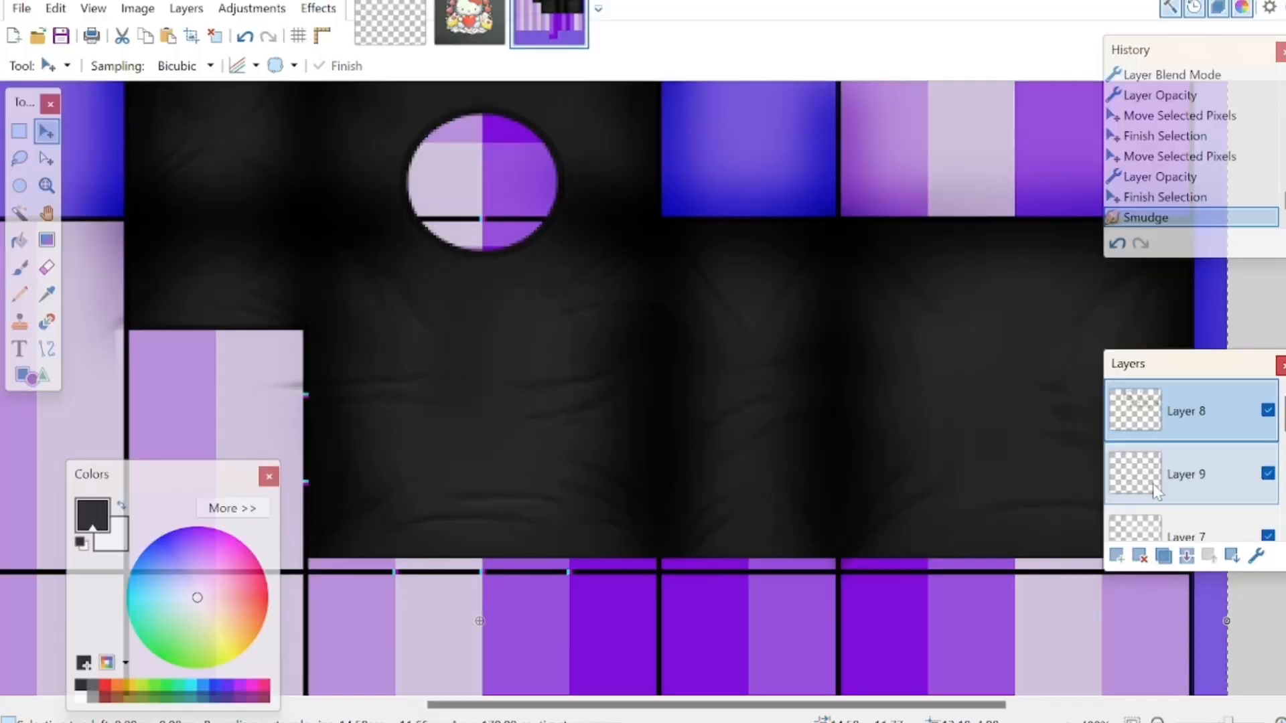
Reduce the opacity of Layer 8 to about 49 and of the Overlay layer, Layer 9, to about 95
{"action": "double_click", "coordinate": [1185, 473]}
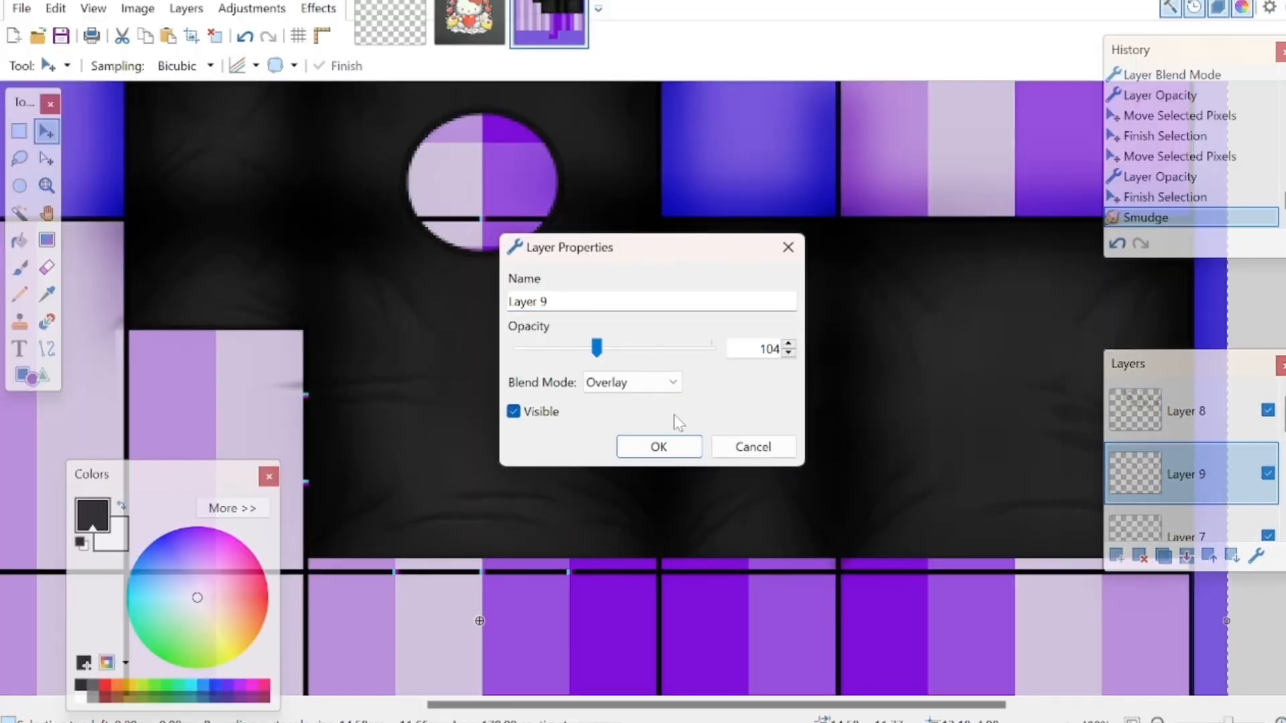
{"action": "left_click", "coordinate": [681, 448]}
{"action": "double_click", "coordinate": [1144, 410]}
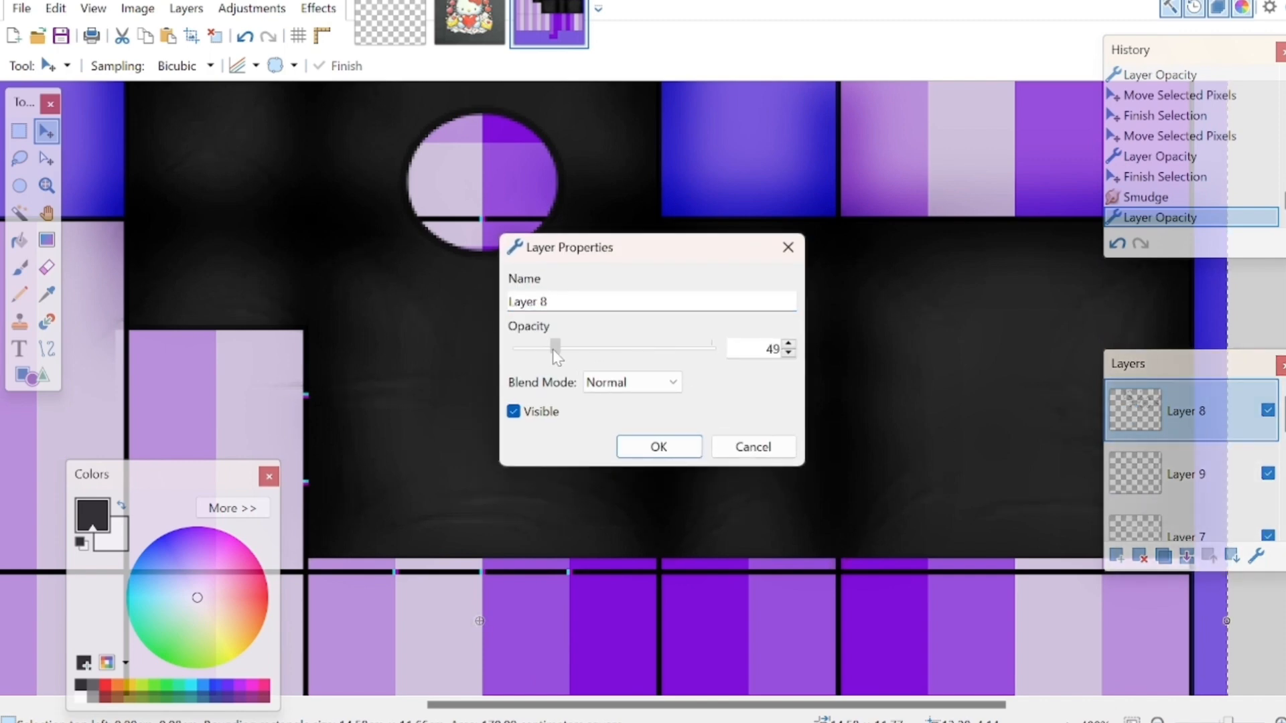
{"action": "left_click", "coordinate": [650, 438]}
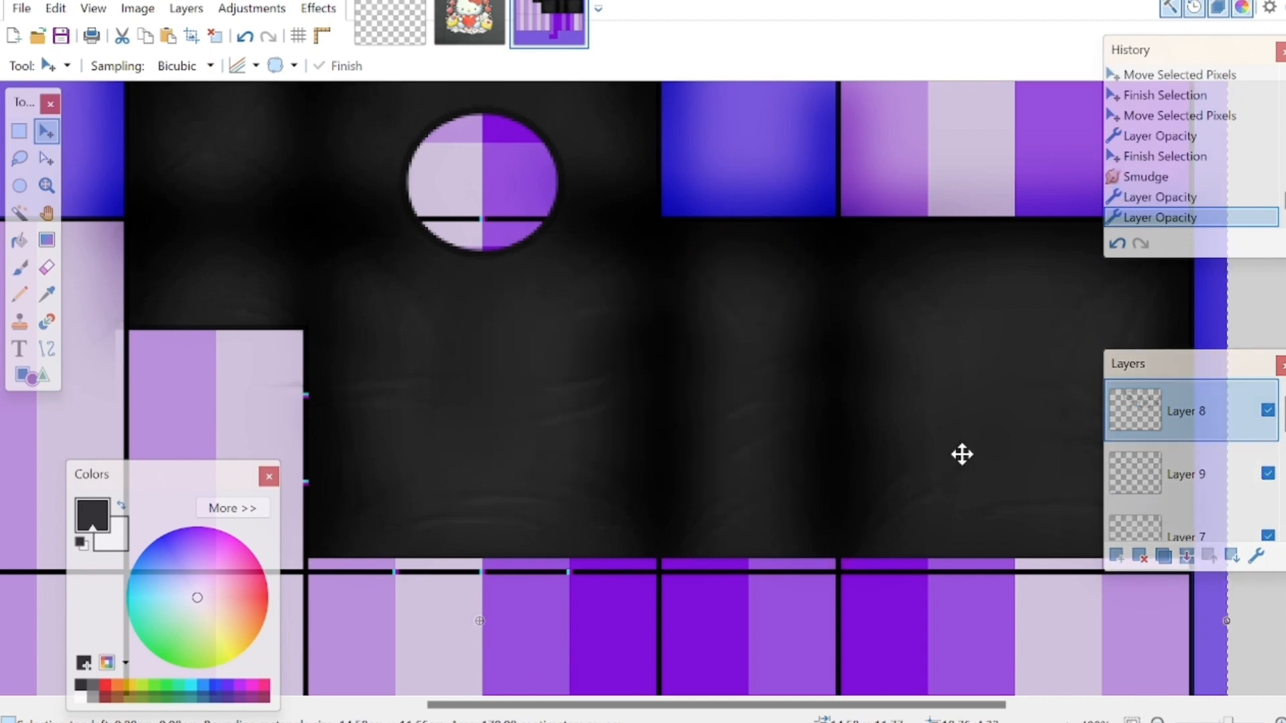
{"action": "double_click", "coordinate": [1186, 474]}
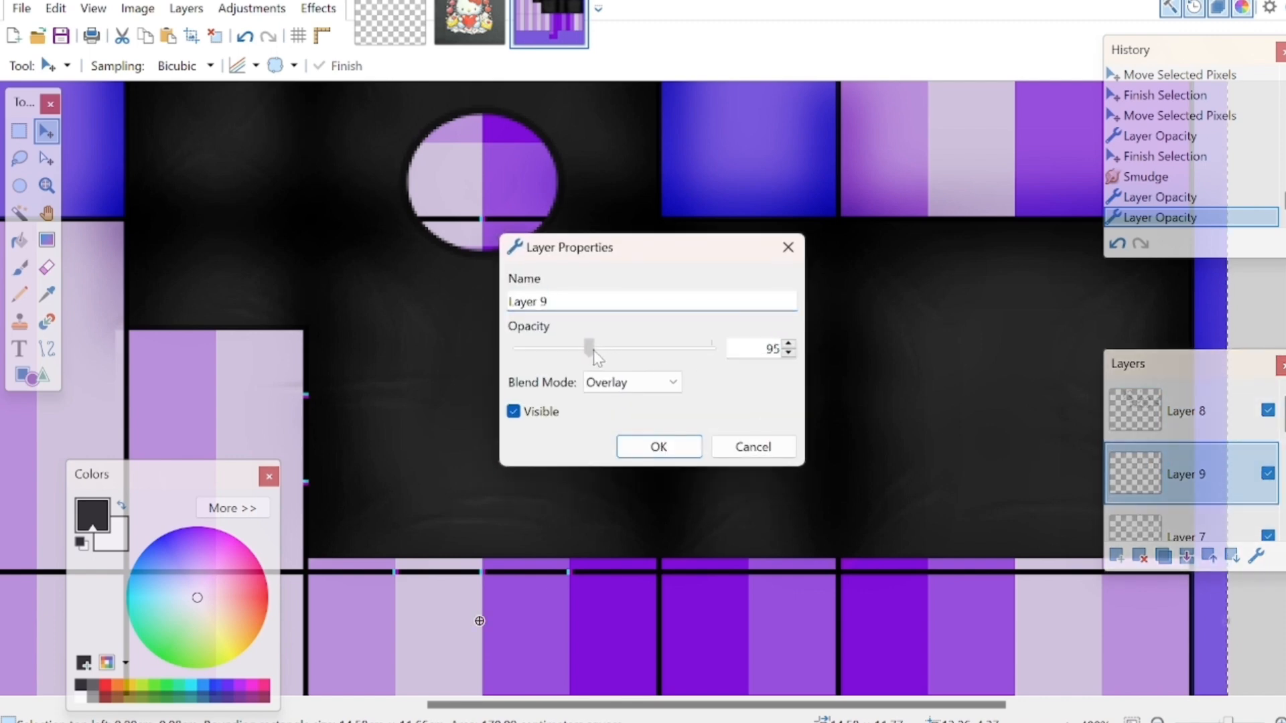
{"action": "left_click", "coordinate": [678, 447]}
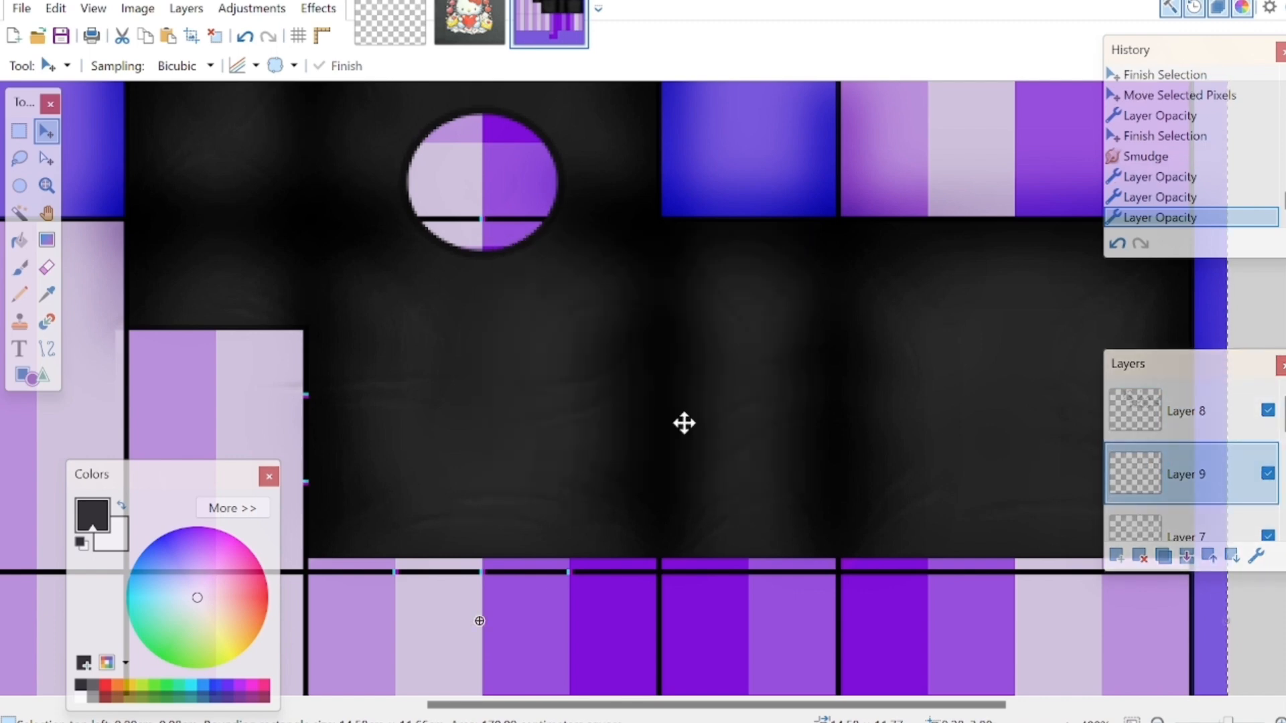
Apply a Gaussian Blur to Layer 9
{"action": "left_click", "coordinate": [321, 115]}
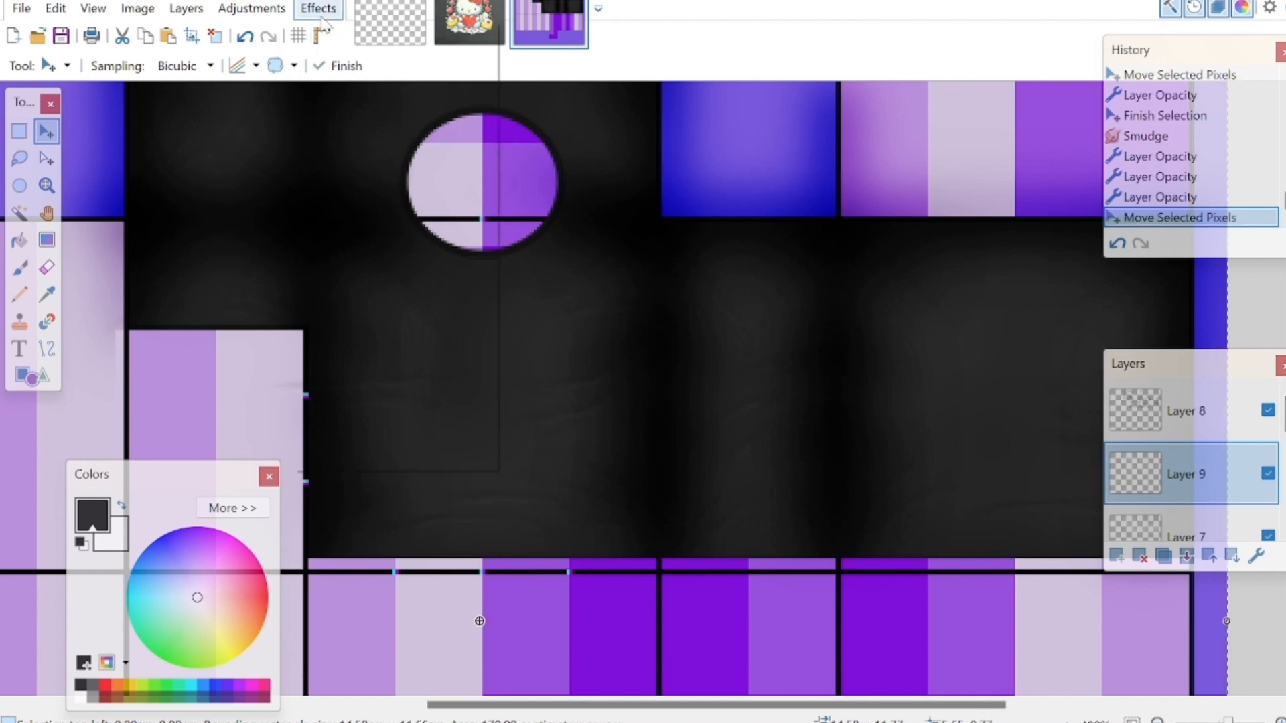
{"action": "left_click", "coordinate": [318, 9]}
{"action": "mouse_move", "coordinate": [363, 118]}
In the Hello Kitty image, select the dark fabric background with the Magic Wand at 50% tolerance and cut it out
{"action": "left_click", "coordinate": [492, 33]}
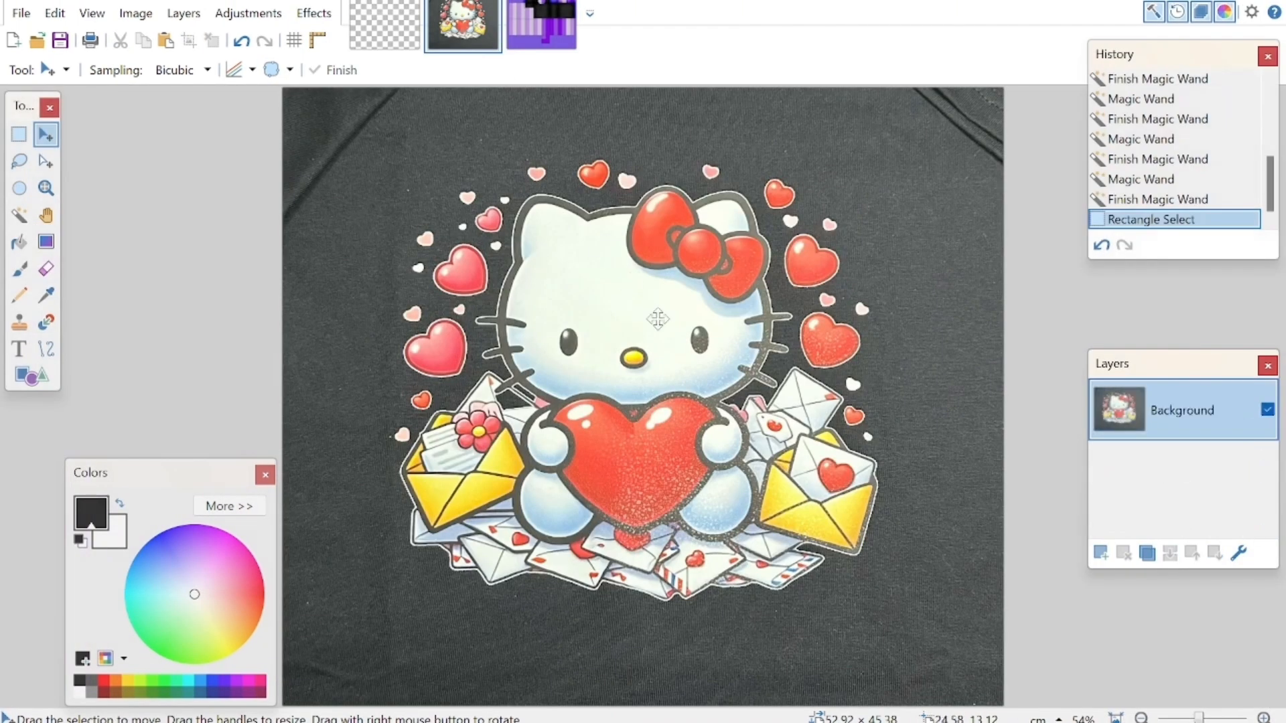
{"action": "left_click", "coordinate": [23, 218]}
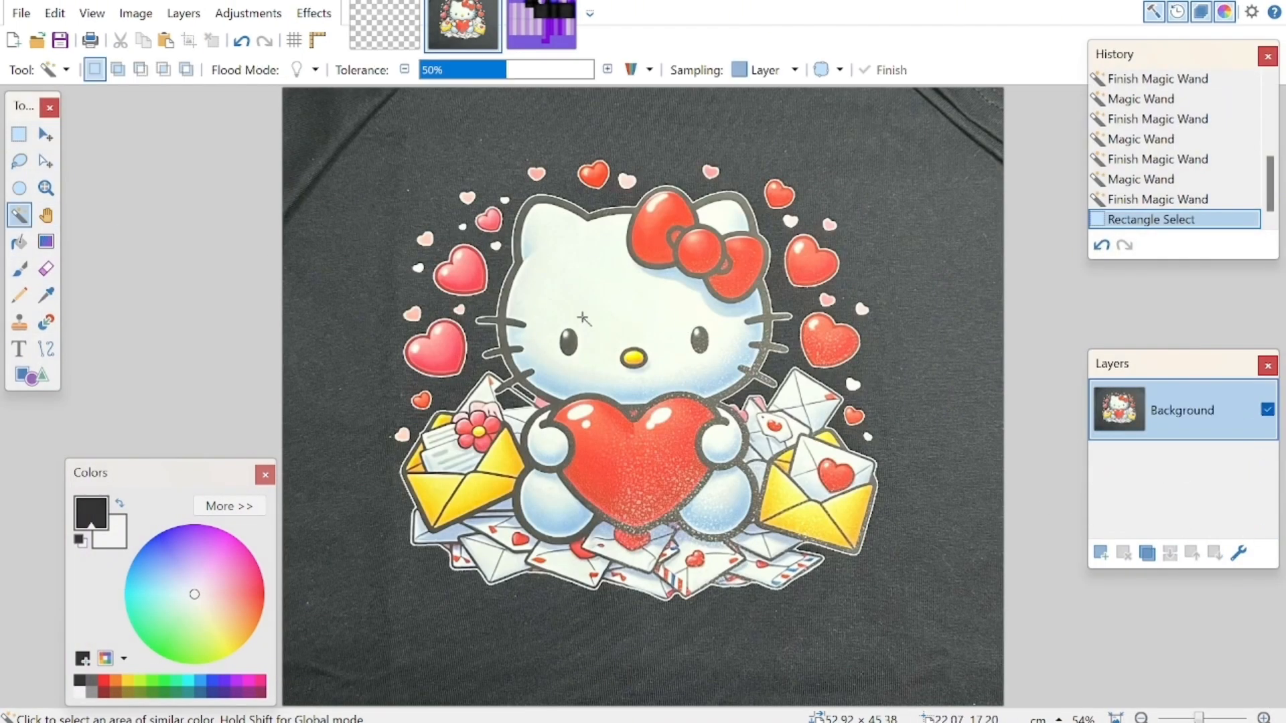
{"action": "left_click", "coordinate": [583, 301]}
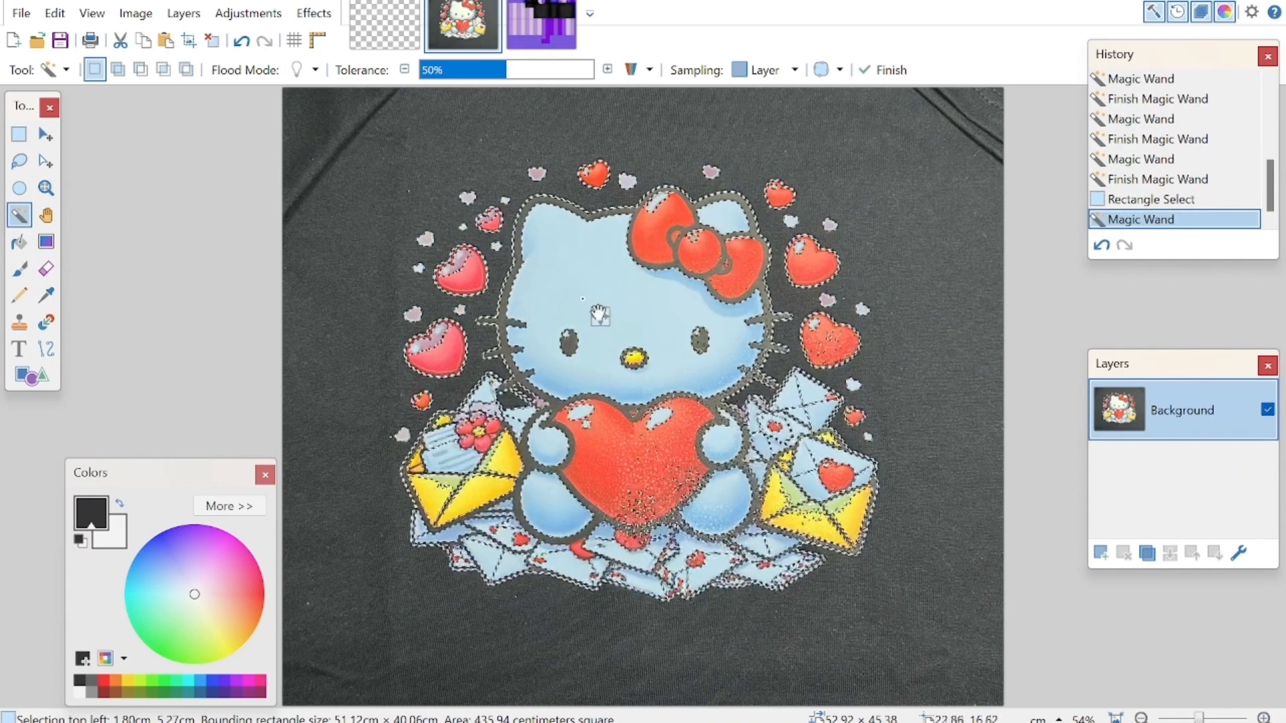
{"action": "left_click", "coordinate": [472, 276]}
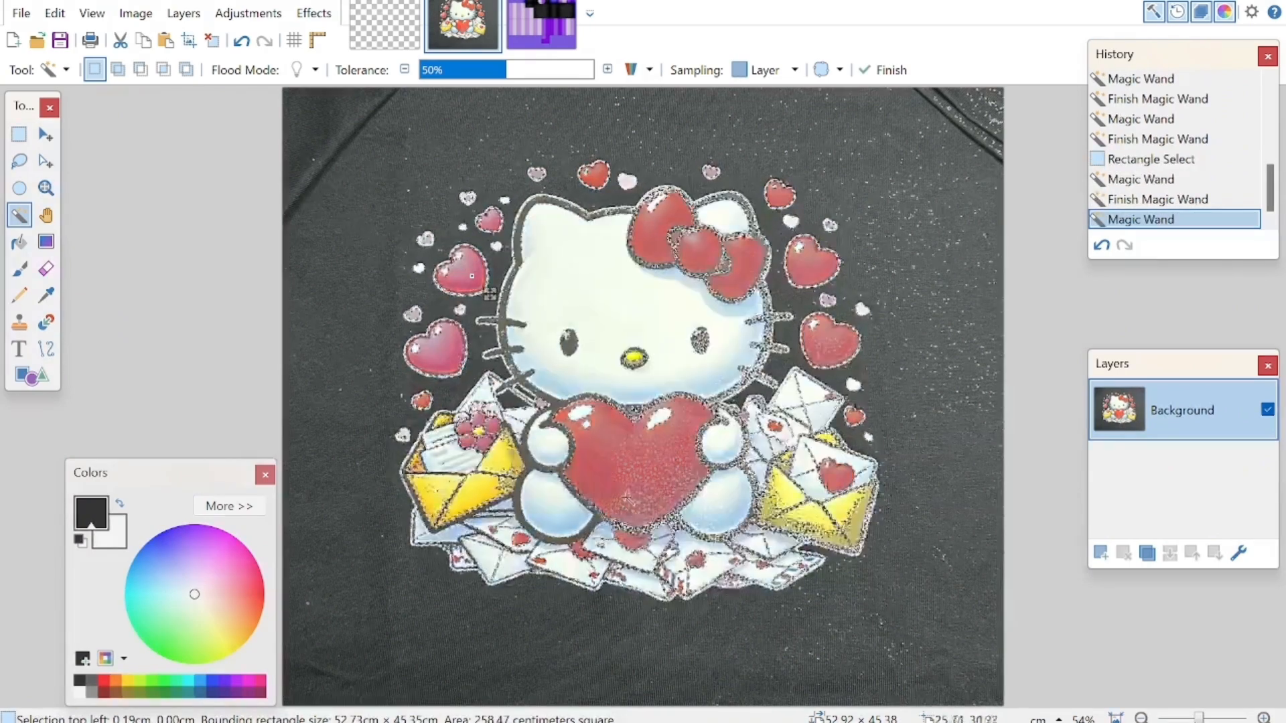
{"action": "left_click", "coordinate": [360, 374]}
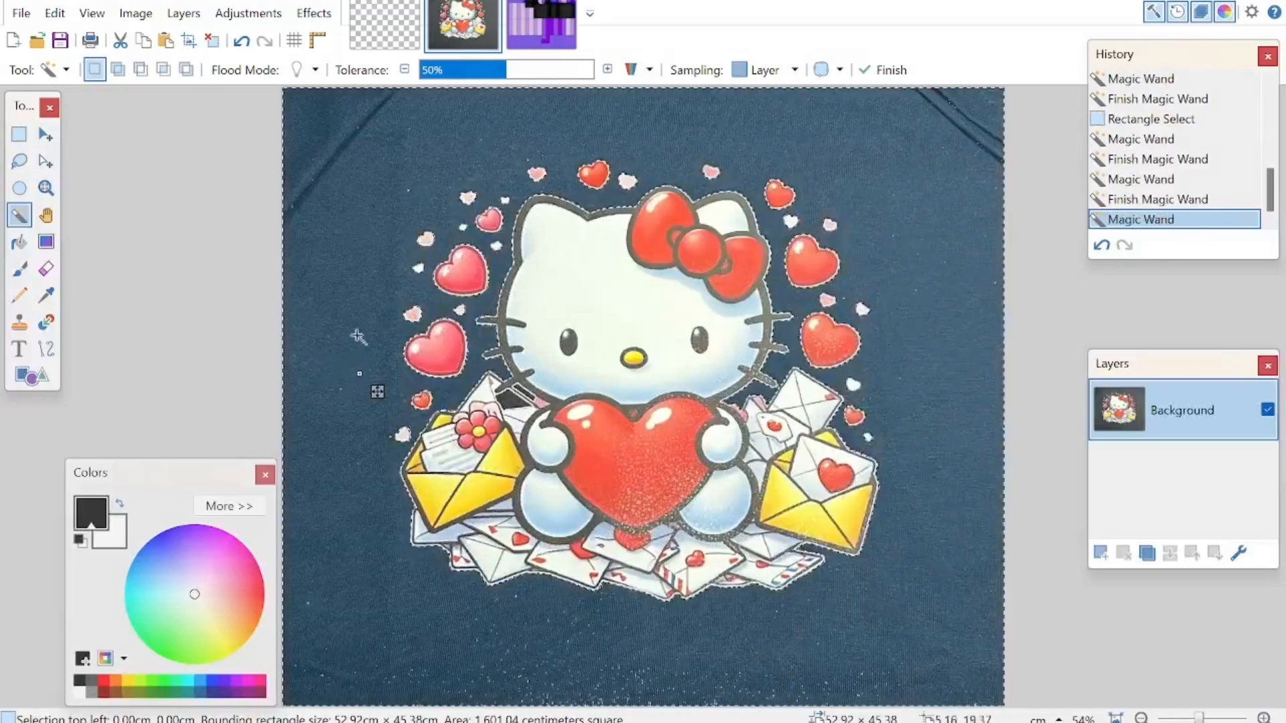
{"action": "left_click", "coordinate": [577, 288]}
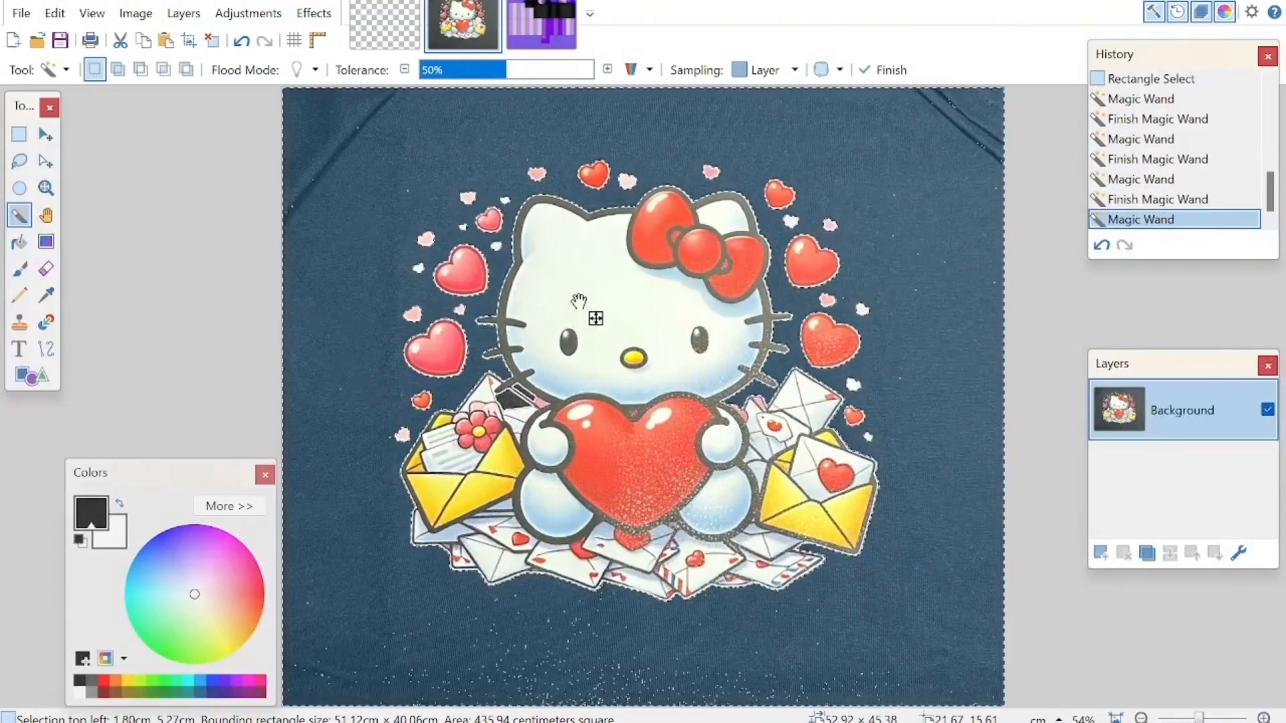
{"action": "left_click", "coordinate": [352, 306]}
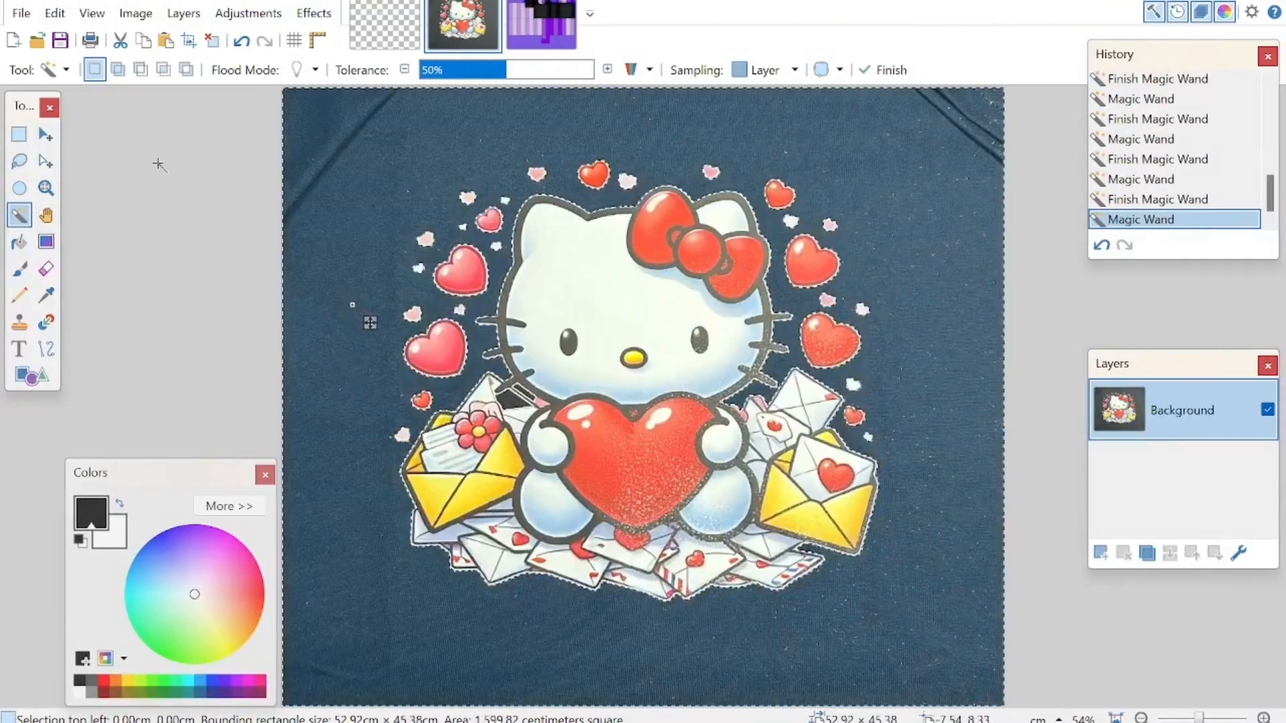
{"action": "left_click", "coordinate": [123, 40]}
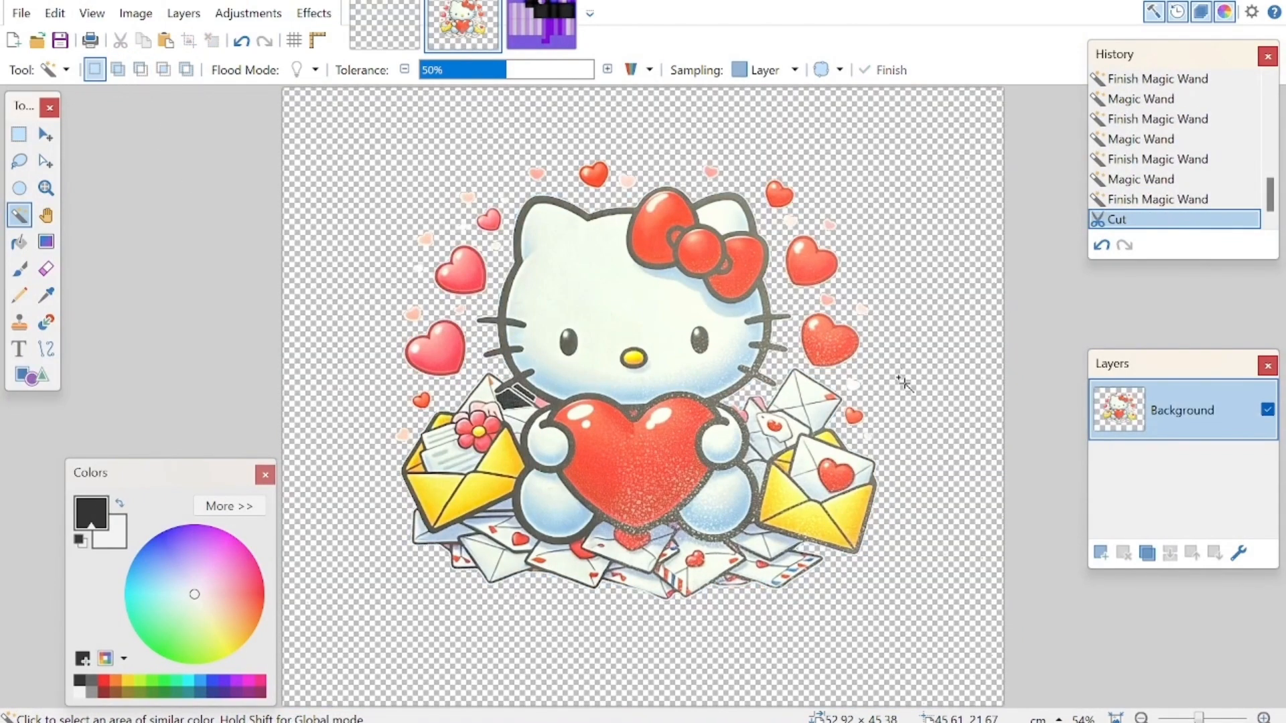
Paste the Hello Kitty artwork onto a new layer of the shirt template and shrink it to about 5.62 × 4.83 cm
{"action": "left_click", "coordinate": [541, 25]}
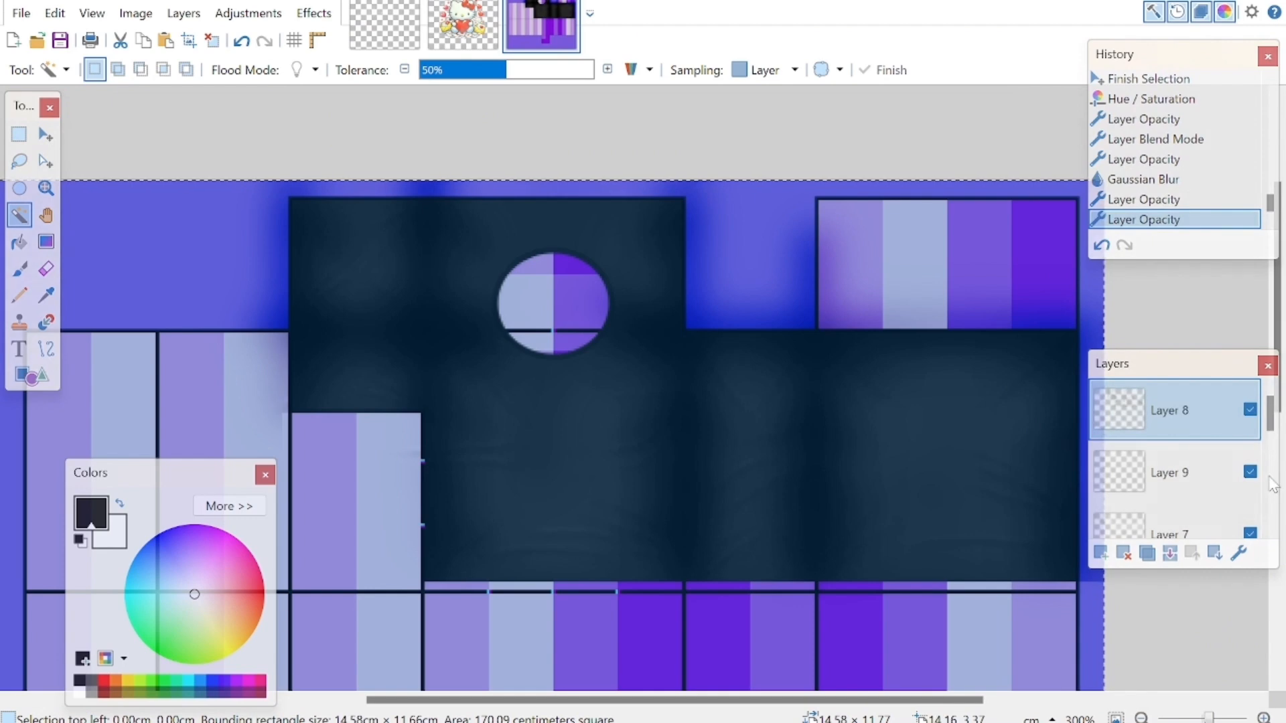
{"action": "key", "text": "ctrl+shift+v"}
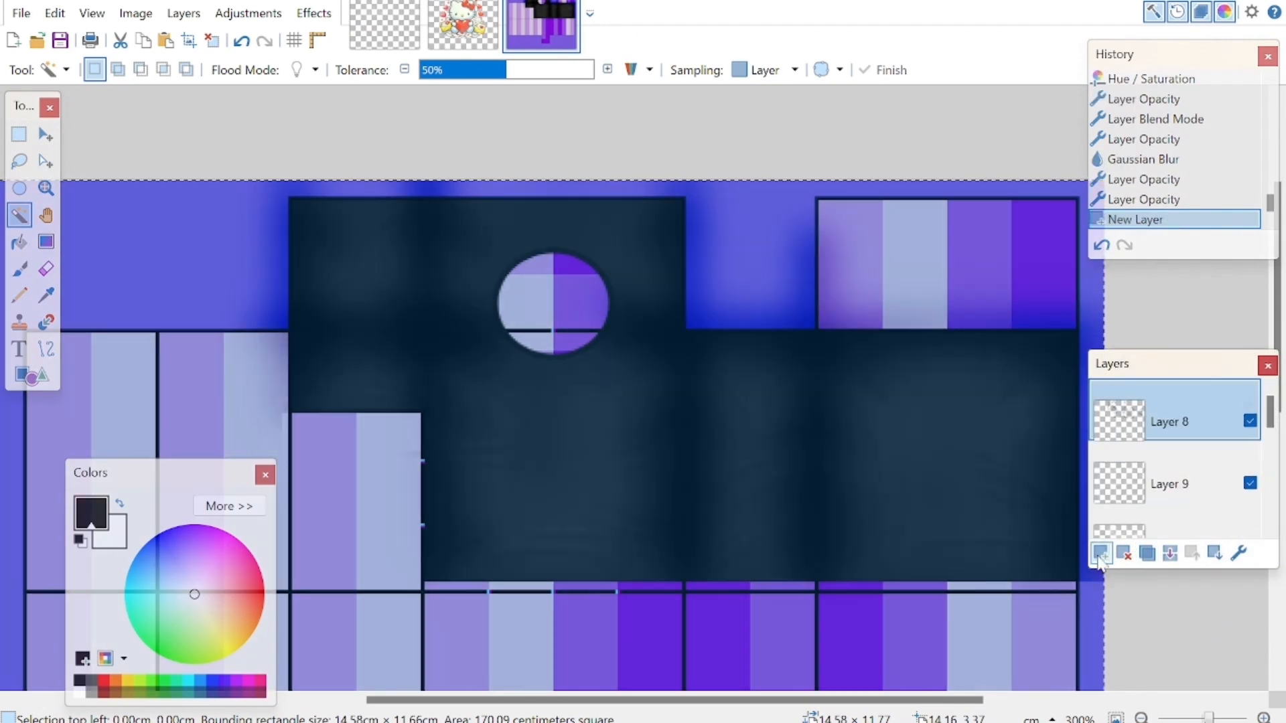
{"action": "left_click", "coordinate": [818, 581]}
{"action": "key", "text": "ctrl+b"}
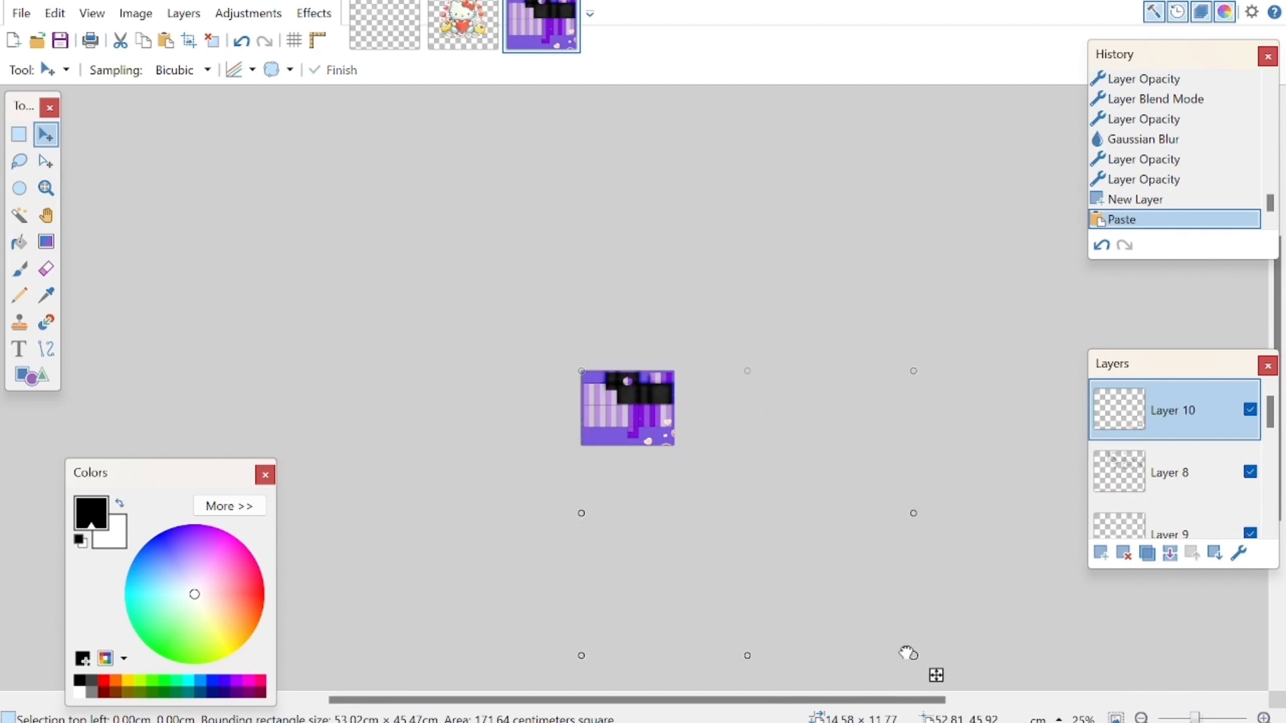
{"action": "left_click_drag", "start_coordinate": [755, 496], "coordinate": [618, 409]}
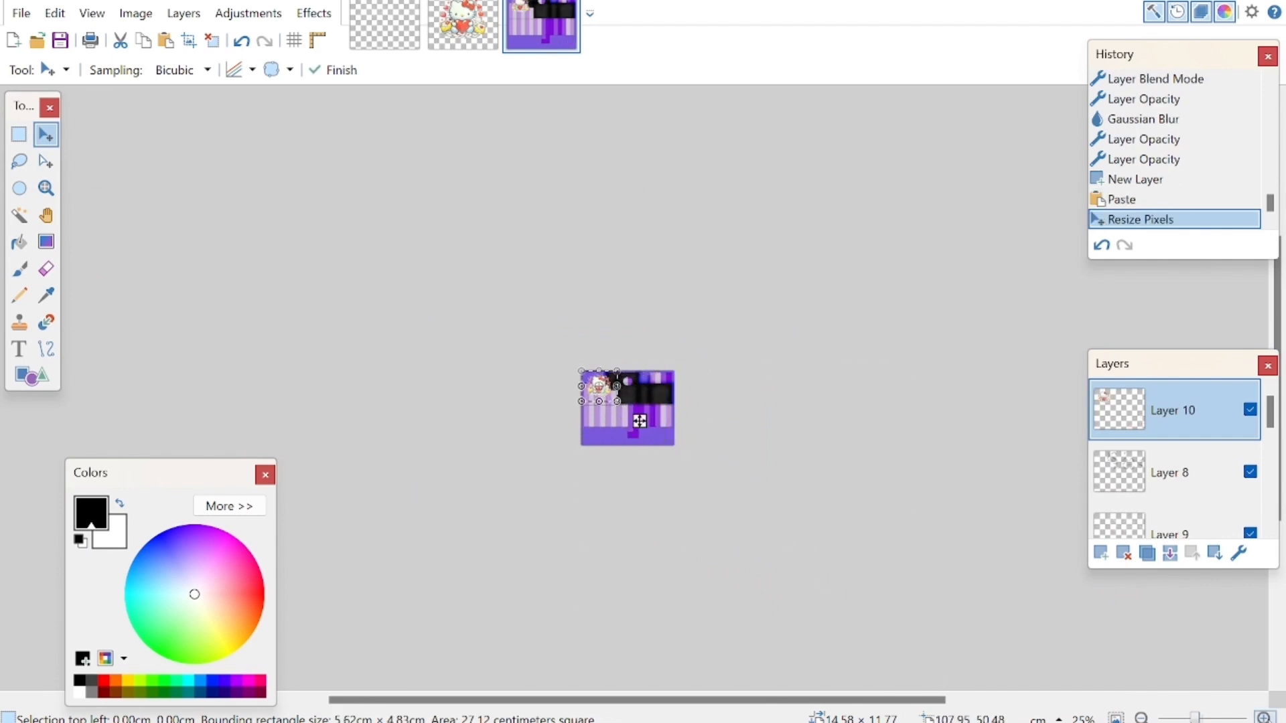
{"action": "scroll", "coordinate": [640, 420], "scroll_direction": "up", "scroll_amount": 7}
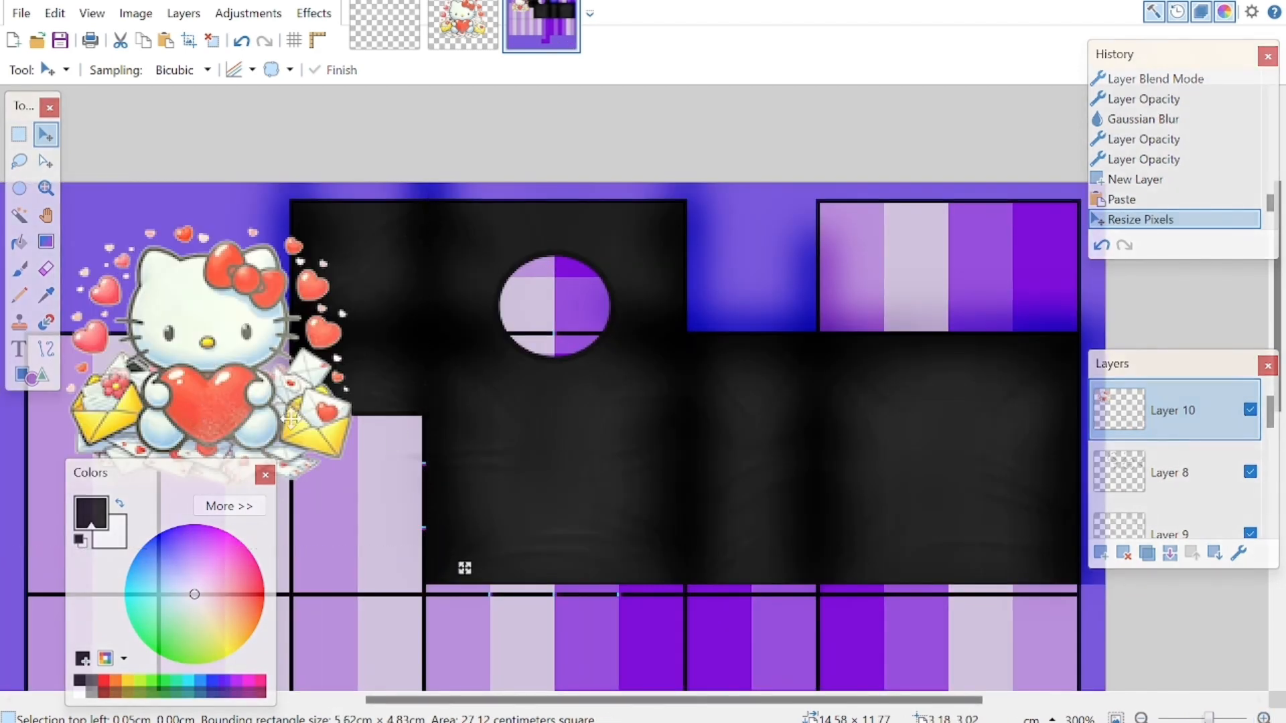
Centre the artwork on the front torso below the neckline and resize it to about 3.31 × 2.84 cm
{"action": "left_click_drag", "start_coordinate": [291, 419], "coordinate": [577, 507]}
{"action": "left_click_drag", "start_coordinate": [778, 645], "coordinate": [688, 578]}
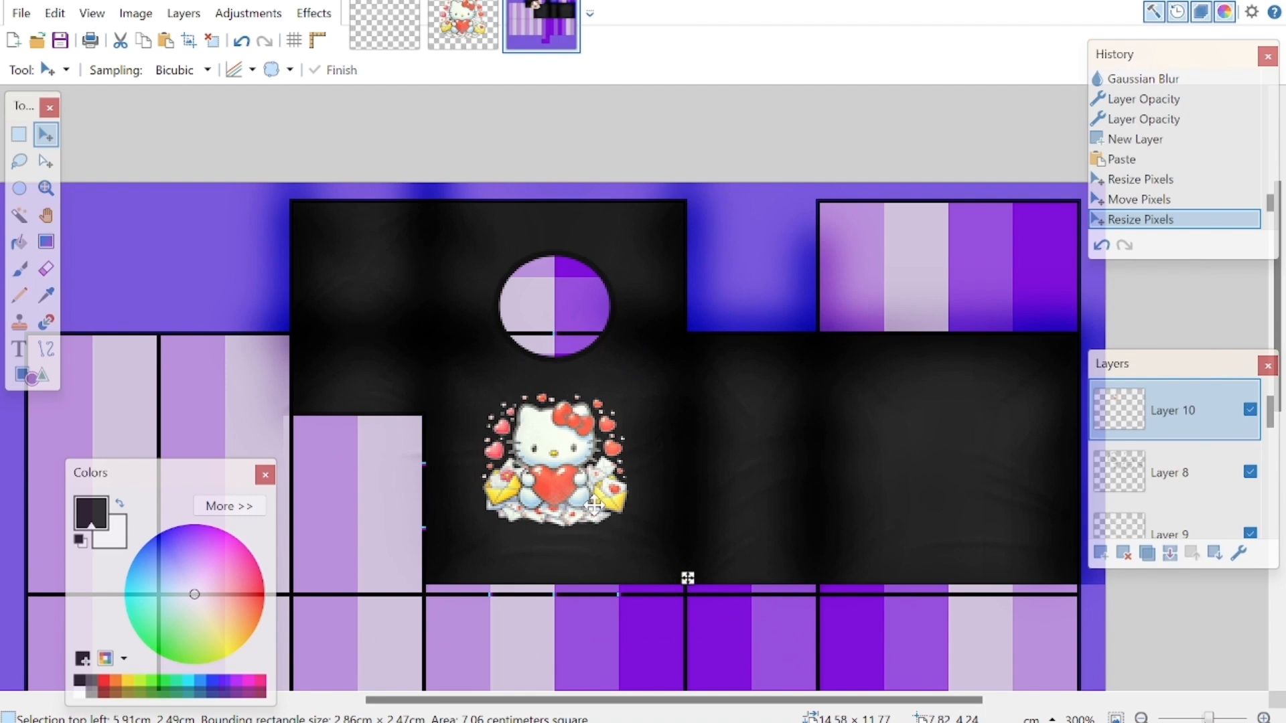
{"action": "left_click_drag", "start_coordinate": [594, 507], "coordinate": [594, 507]}
{"action": "left_click_drag", "start_coordinate": [678, 580], "coordinate": [703, 592]}
{"action": "left_click_drag", "start_coordinate": [614, 496], "coordinate": [618, 502]}
Paste a copy of the artwork on a new layer beneath it and blacken it using Hue / Saturation with saturation 87 and lightness -100
{"action": "left_click", "coordinate": [1169, 472]}
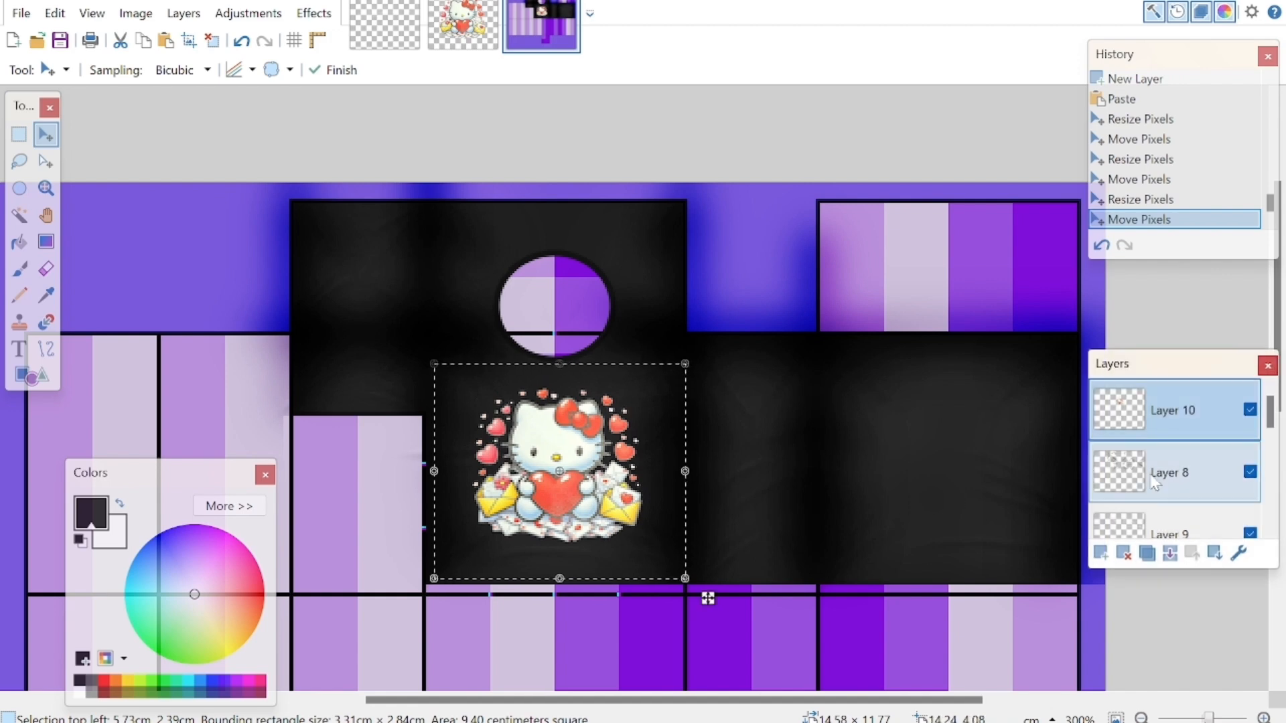
{"action": "key", "text": "ctrl+shift+v"}
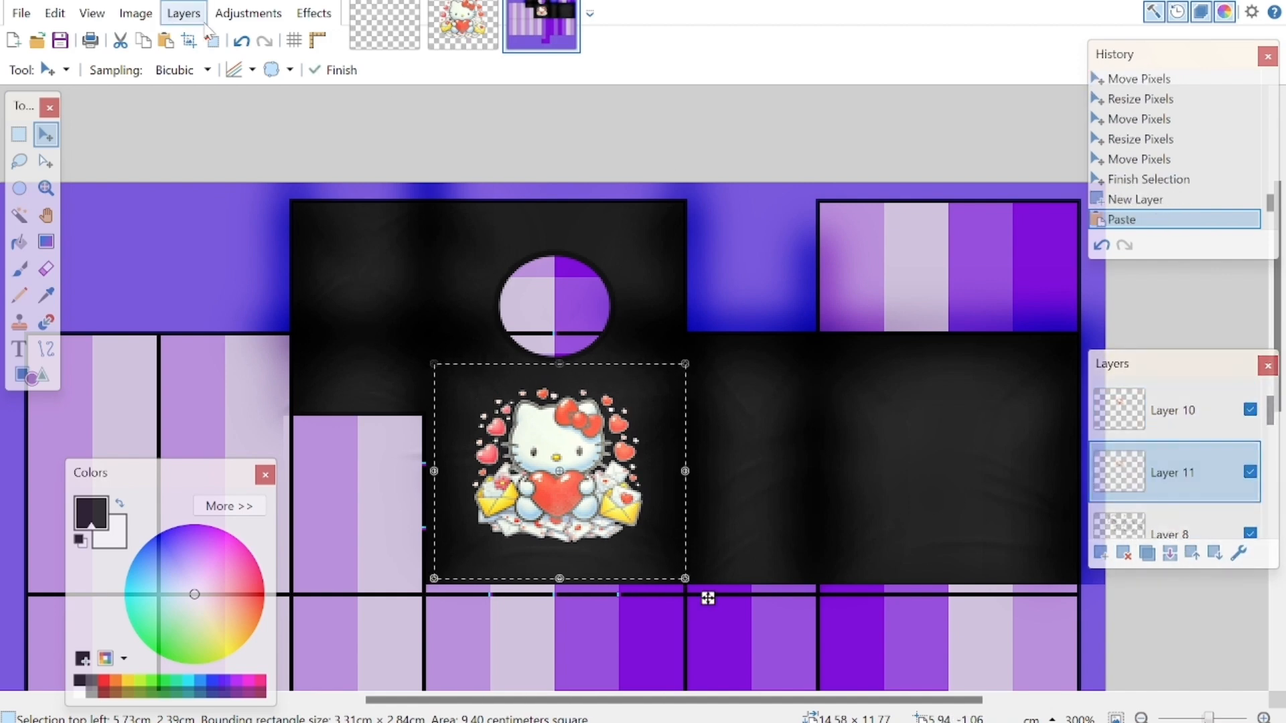
{"action": "left_click", "coordinate": [248, 13]}
{"action": "left_click", "coordinate": [288, 328]}
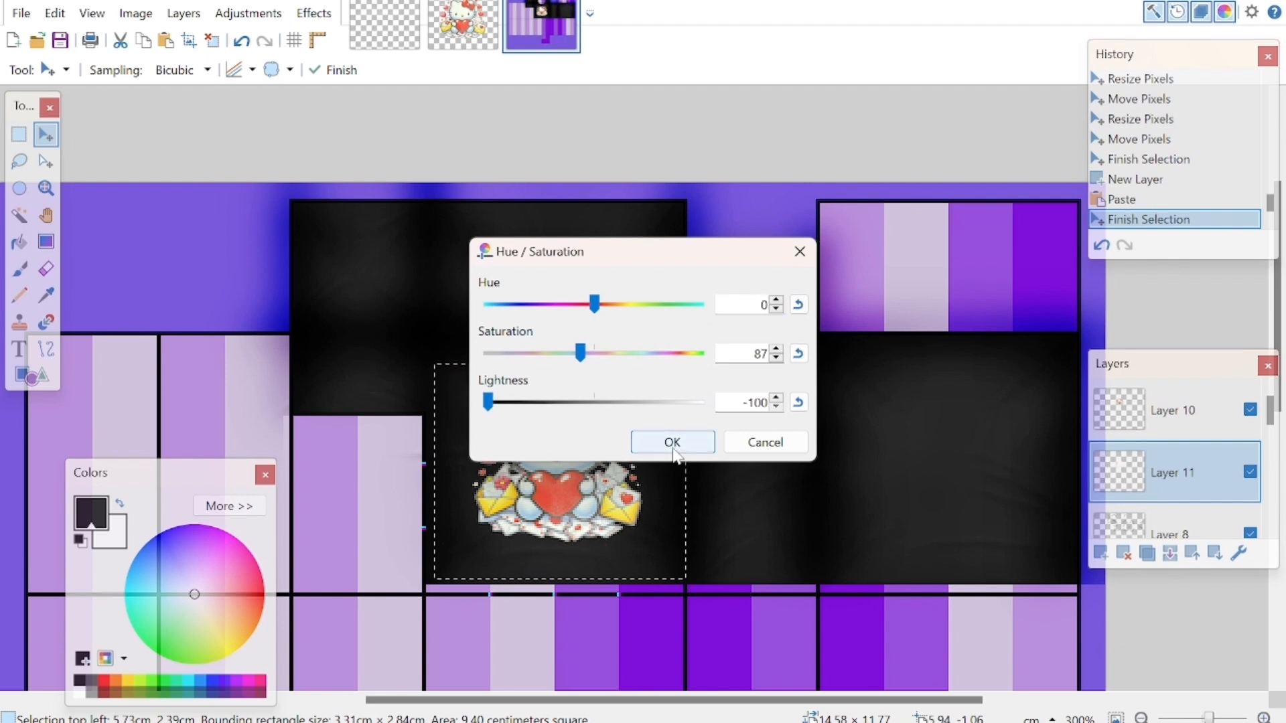
{"action": "left_click", "coordinate": [673, 442]}
Apply a Gaussian Blur with radius 13.5 to the black copy on Layer 11
{"action": "left_click", "coordinate": [314, 13]}
{"action": "mouse_move", "coordinate": [370, 119]}
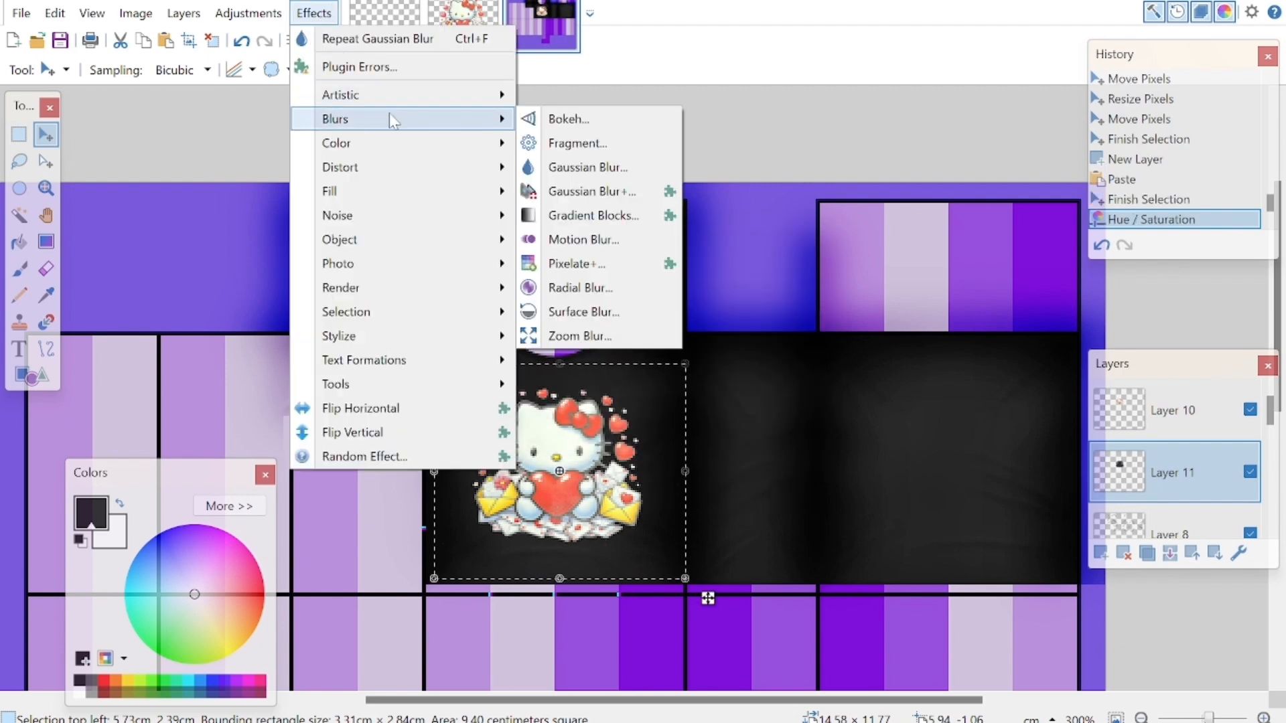
{"action": "left_click", "coordinate": [586, 166]}
{"action": "left_click_drag", "start_coordinate": [581, 246], "coordinate": [923, 400]}
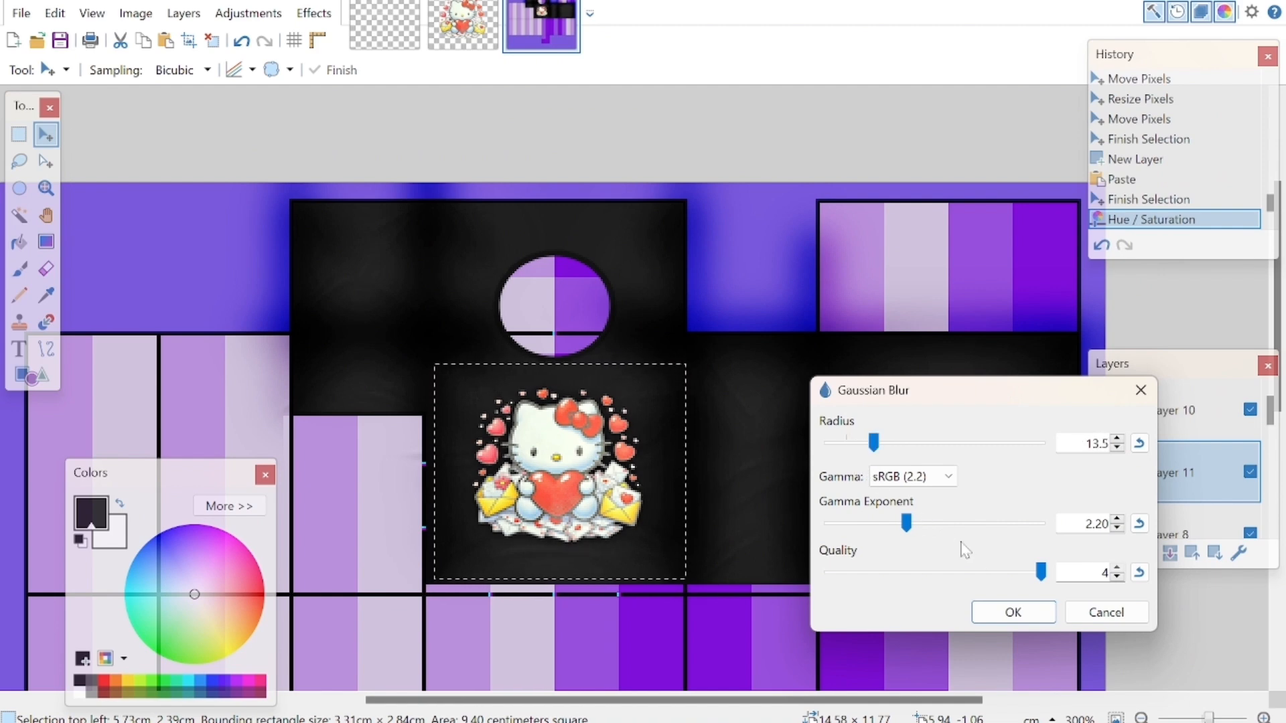
{"action": "left_click", "coordinate": [1011, 611]}
Paste a duplicate of the blurred shadow on another new layer, merge it down into Layer 11 and clear the selection
{"action": "left_click", "coordinate": [1100, 555]}
{"action": "key", "text": "ctrl+v"}
{"action": "left_click", "coordinate": [1170, 553]}
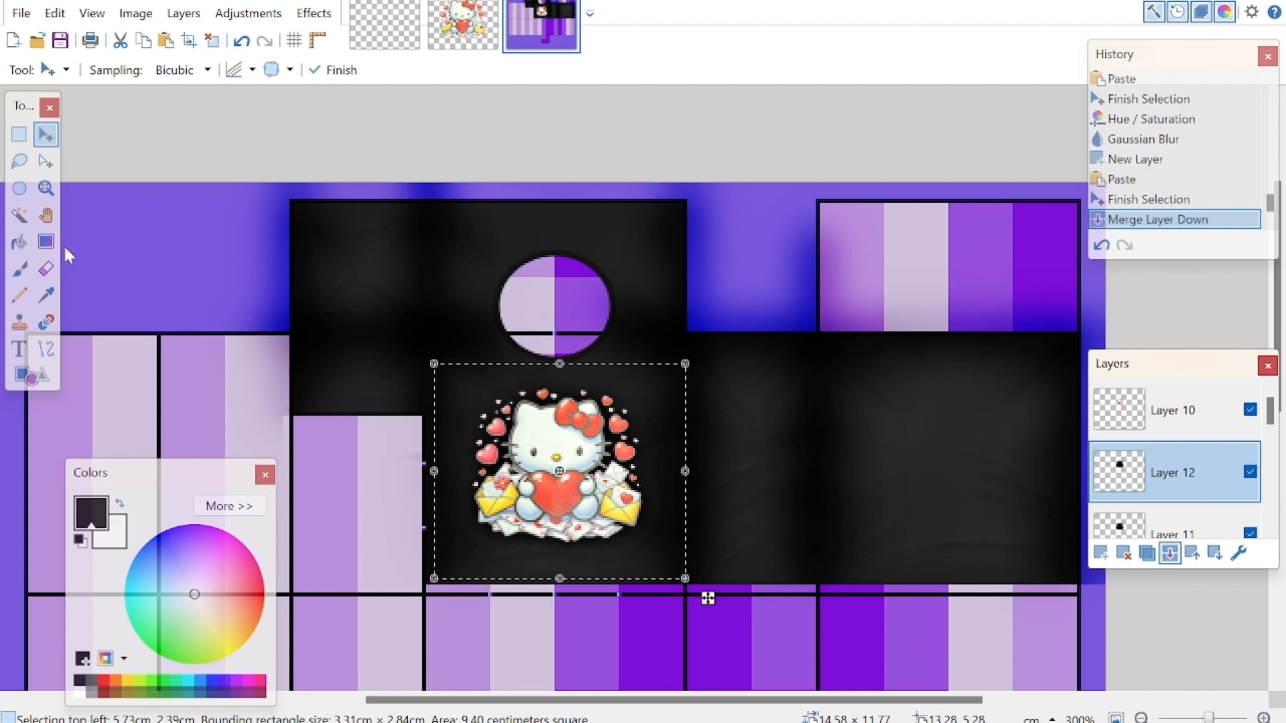
{"action": "key", "text": "s"}
{"action": "left_click", "coordinate": [1042, 557]}
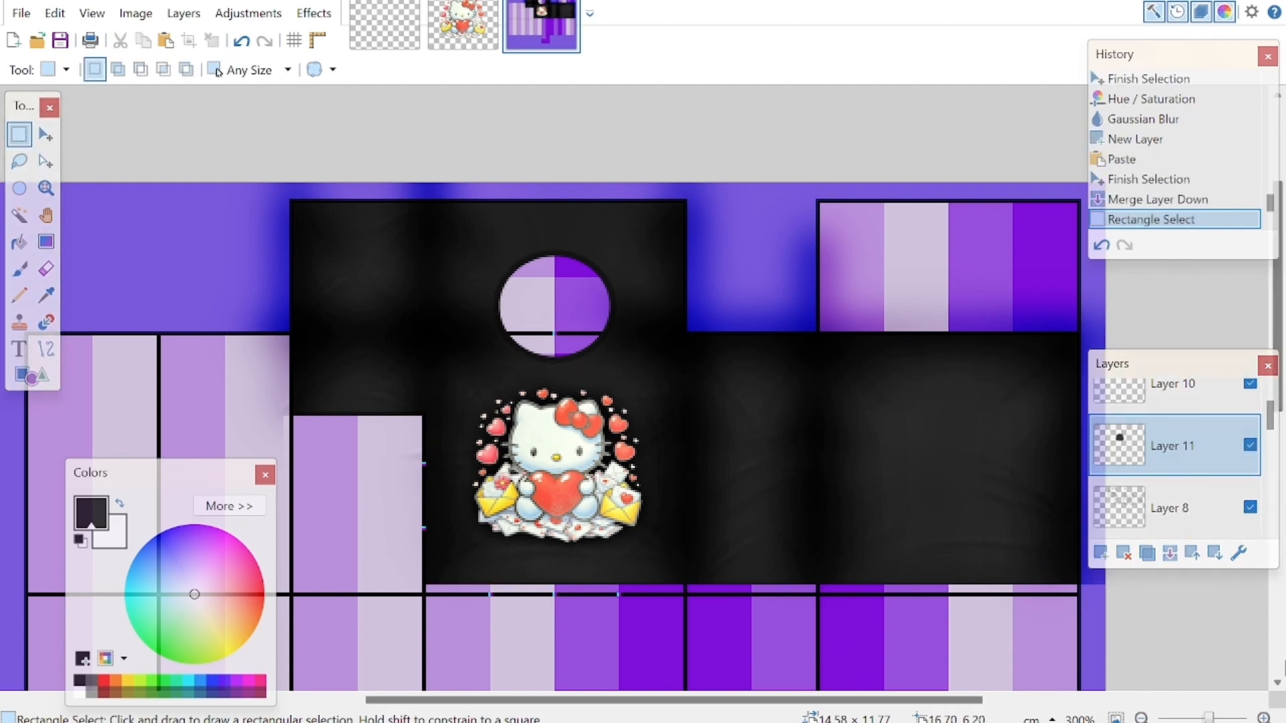
Merge all shirt, shading, shadow and artwork layers above the Background down into Layer 3
{"action": "left_click", "coordinate": [1263, 718]}
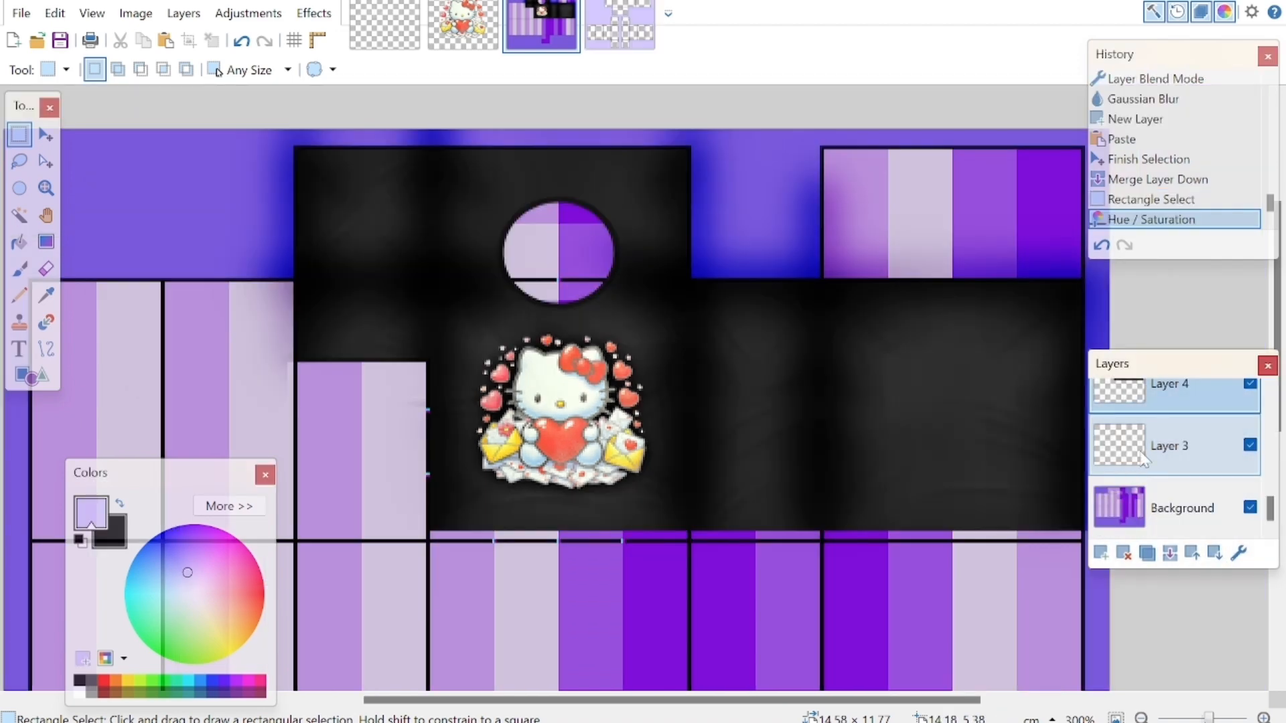
{"action": "left_click", "coordinate": [1140, 452]}
{"action": "left_click", "coordinate": [1150, 389]}
{"action": "key", "text": "ctrl+m"}
{"action": "left_click", "coordinate": [1149, 389]}
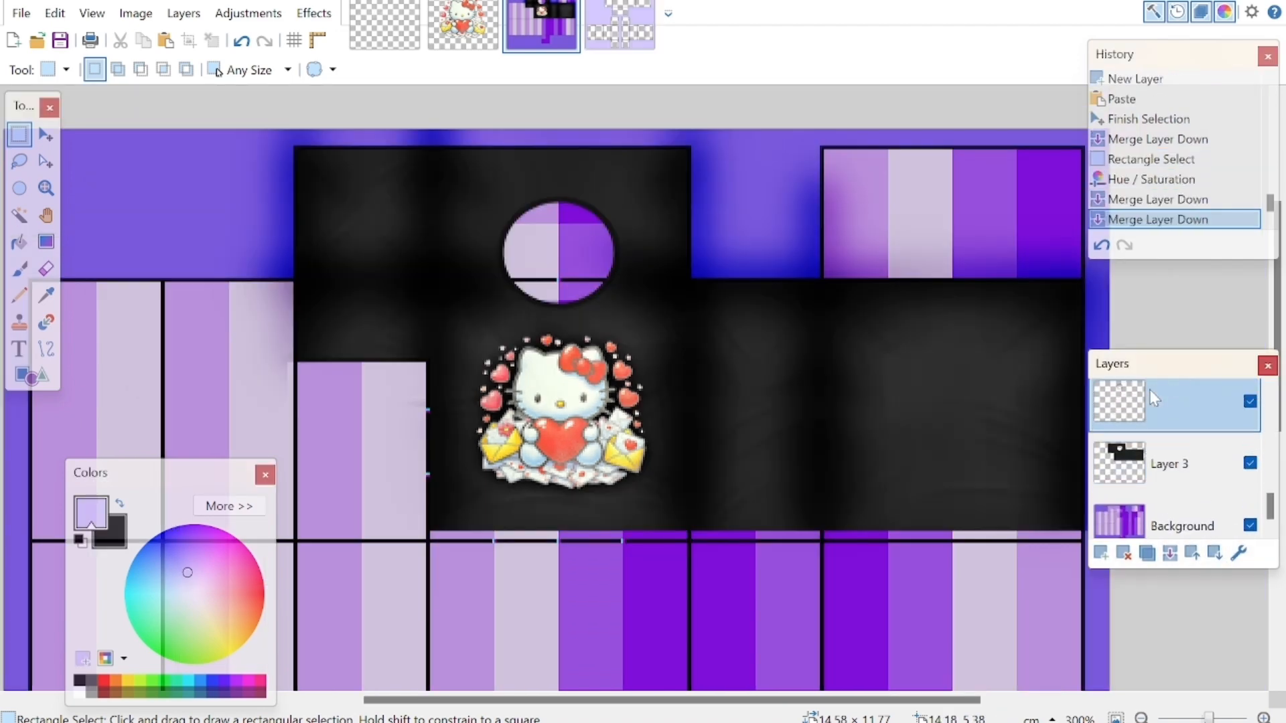
{"action": "key", "text": "ctrl+m"}
{"action": "left_click", "coordinate": [1150, 391]}
{"action": "key", "text": "ctrl+m"}
{"action": "left_click", "coordinate": [1150, 390]}
{"action": "key", "text": "ctrl+m"}
{"action": "left_click", "coordinate": [1150, 391]}
{"action": "key", "text": "ctrl+m"}
{"action": "left_click", "coordinate": [1151, 390]}
{"action": "key", "text": "ctrl+m"}
{"action": "key", "text": "ctrl+m"}
{"action": "left_click", "coordinate": [1151, 390]}
{"action": "key", "text": "ctrl+m"}
{"action": "left_click", "coordinate": [1151, 392]}
{"action": "key", "text": "ctrl+m"}
{"action": "left_click", "coordinate": [1153, 395]}
{"action": "key", "text": "ctrl+m"}
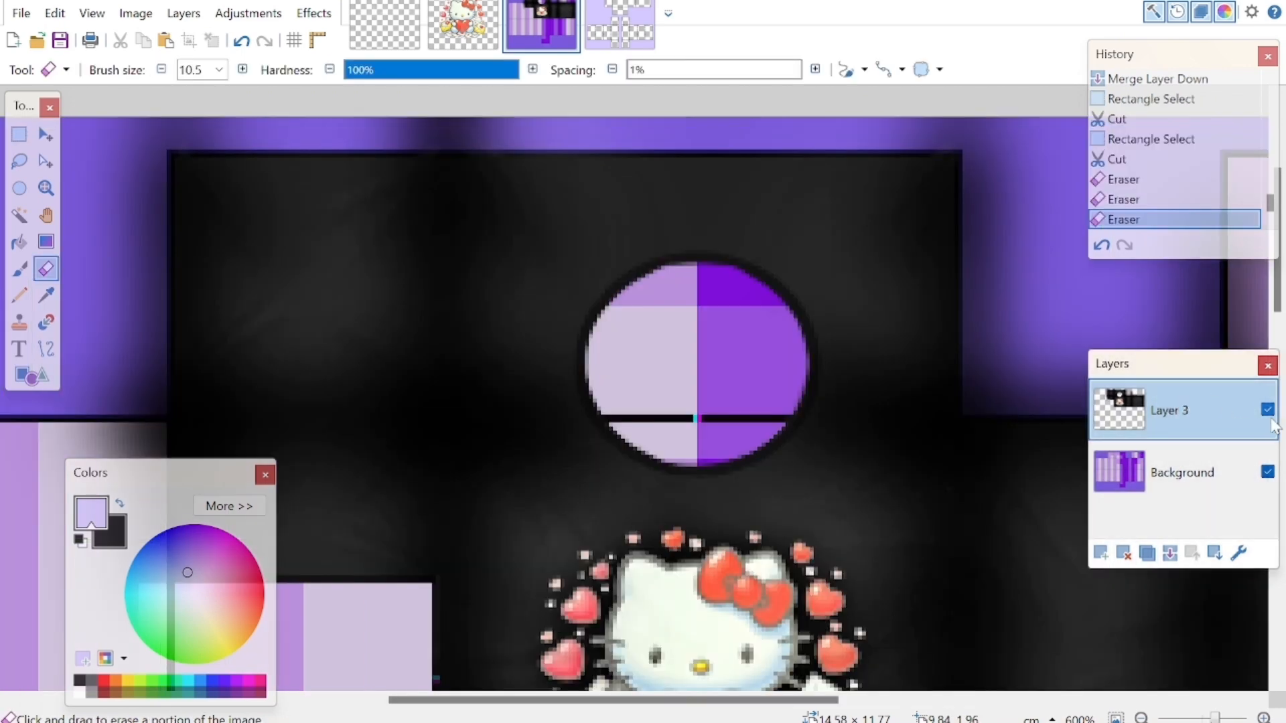
Hide Layer 3 and select the upper torso panel of the template with a rectangular selection
{"action": "left_click", "coordinate": [1267, 410]}
{"action": "left_click", "coordinate": [19, 134]}
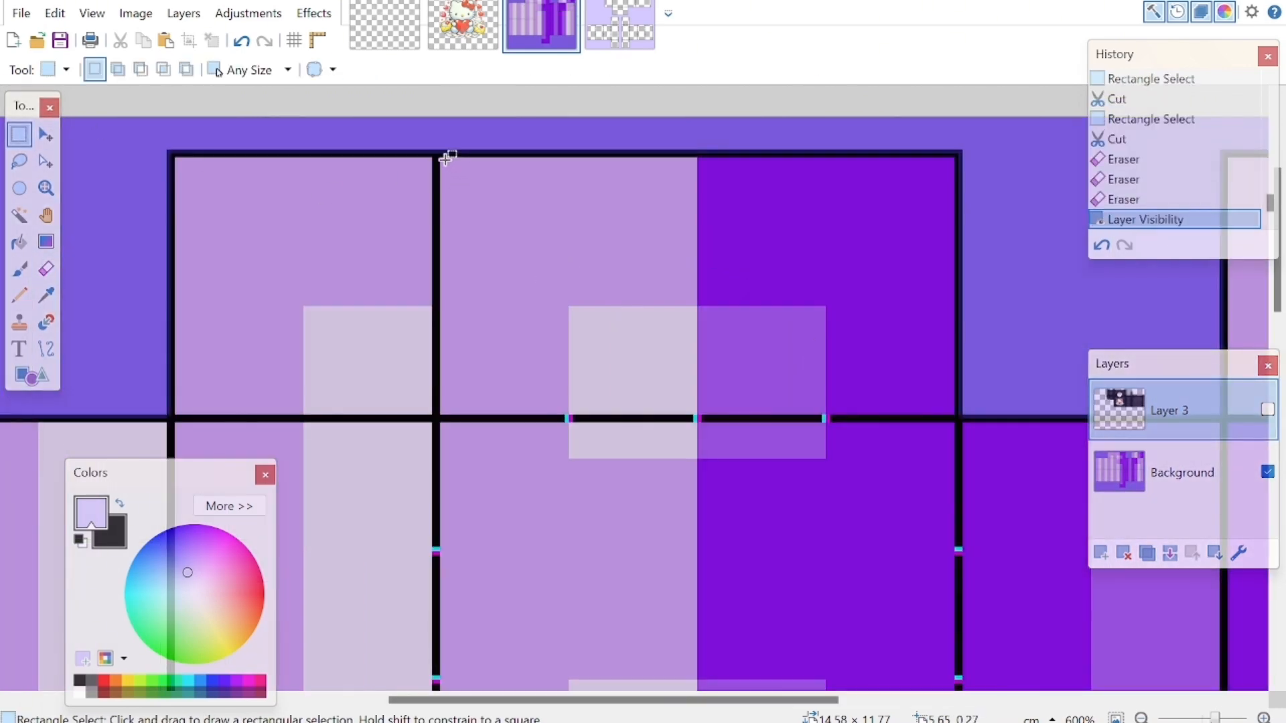
{"action": "left_click_drag", "start_coordinate": [455, 180], "coordinate": [711, 318]}
{"action": "left_click_drag", "start_coordinate": [416, 154], "coordinate": [953, 413]}
Switch to the lavender clothing template and add a new layer above its background
{"action": "left_click", "coordinate": [601, 22]}
{"action": "left_click", "coordinate": [1101, 554]}
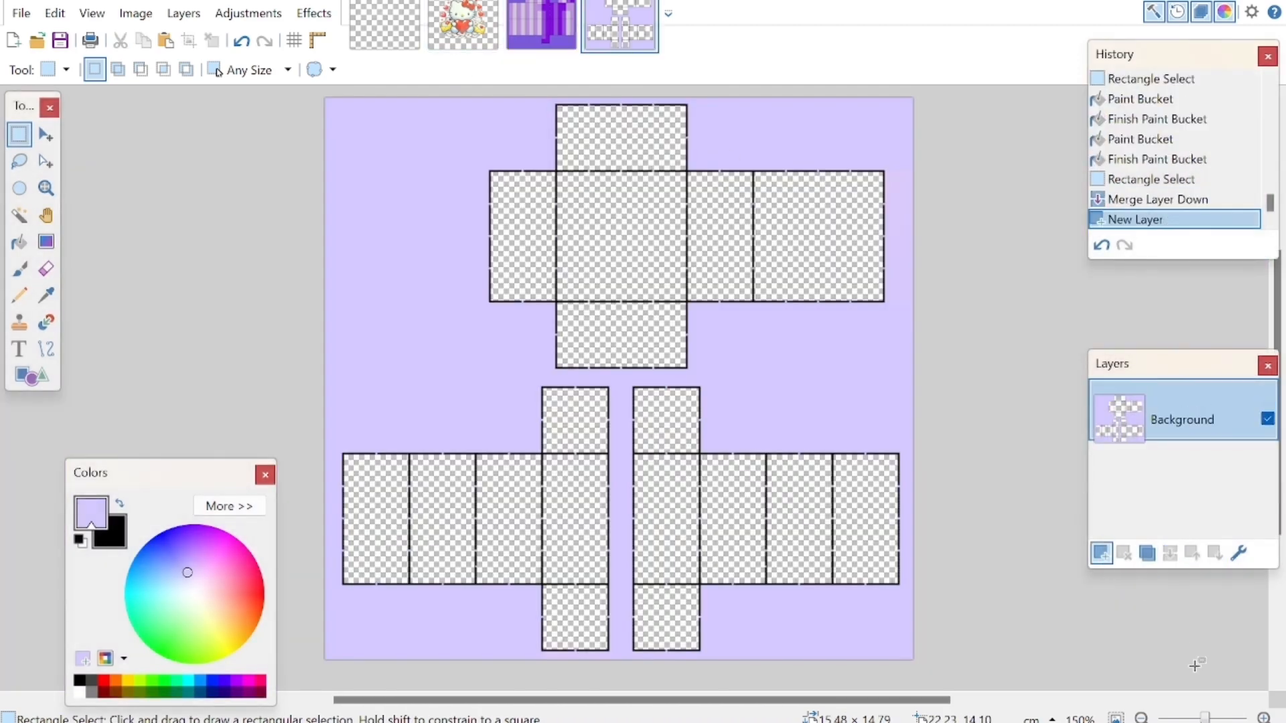
{"action": "left_click", "coordinate": [1261, 716]}
{"action": "left_click", "coordinate": [1261, 716]}
{"action": "left_click", "coordinate": [1260, 716]}
{"action": "scroll", "coordinate": [804, 497], "scroll_direction": "up", "scroll_amount": 7}
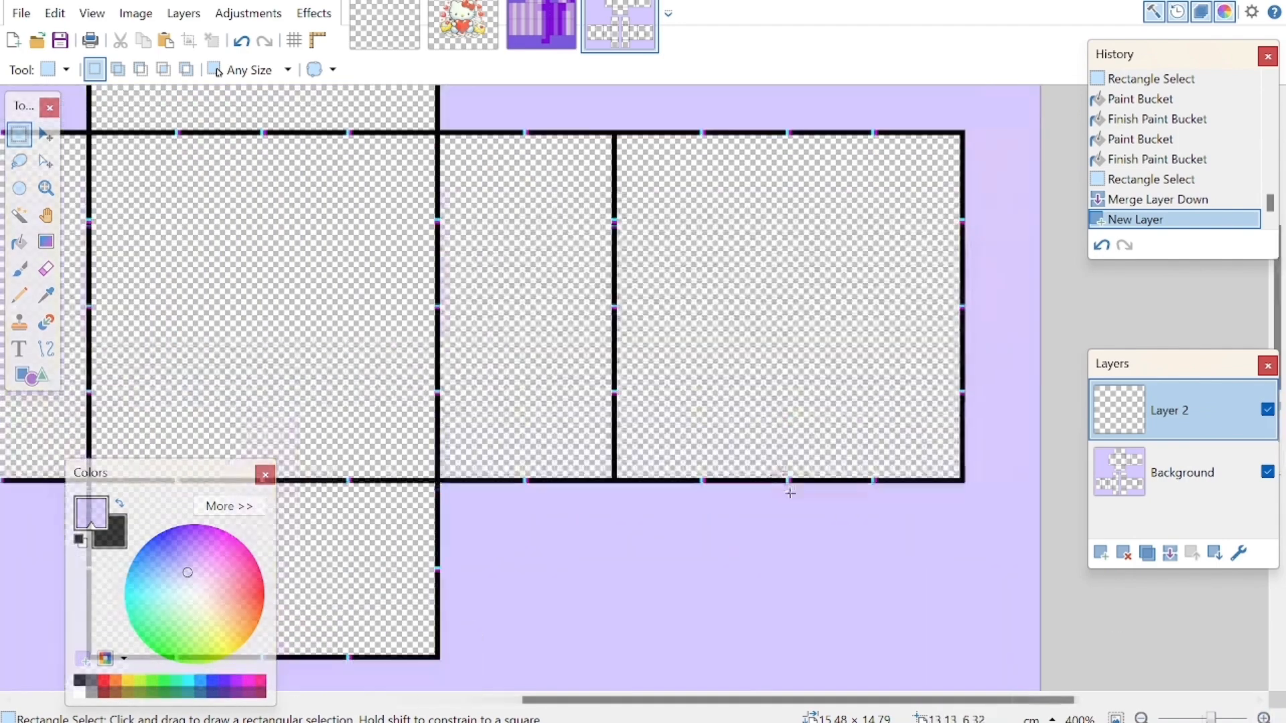
Paste the copied upper torso piece onto Layer 2 and align it inside the torso's top flap panel
{"action": "scroll", "coordinate": [603, 402], "scroll_direction": "left", "scroll_amount": 5}
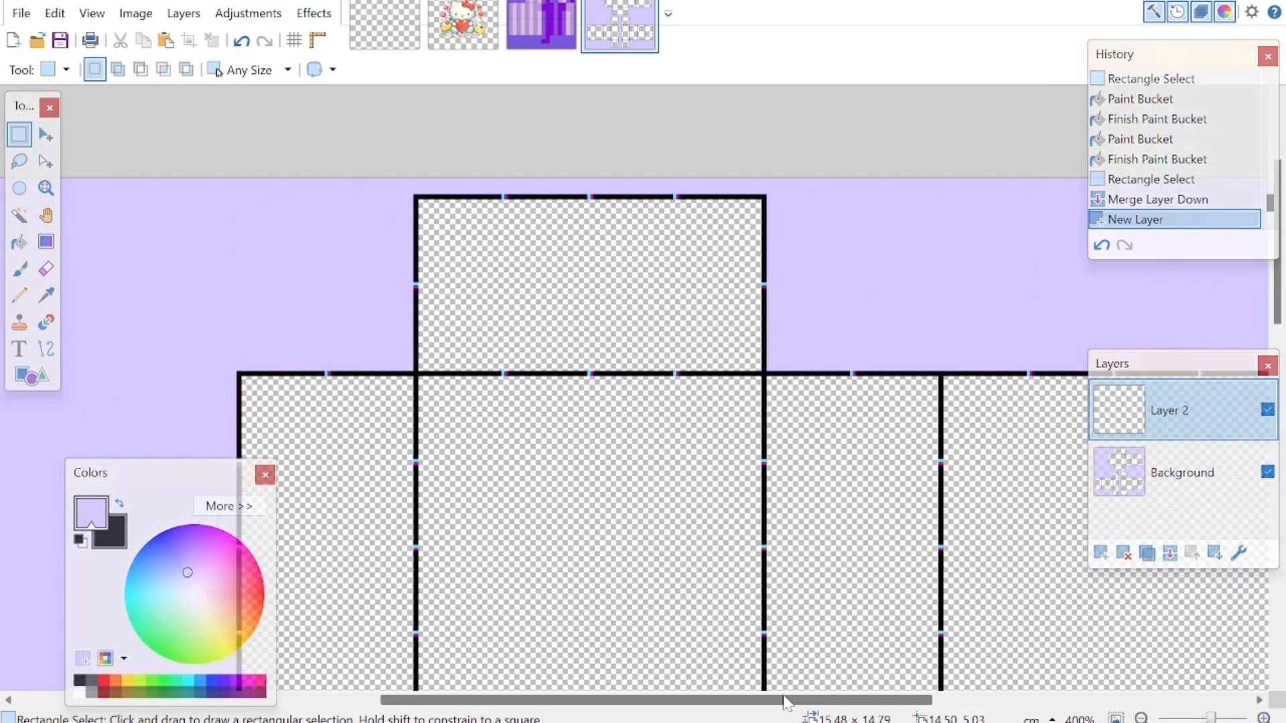
{"action": "key", "text": "ctrl+v"}
{"action": "left_click_drag", "start_coordinate": [648, 291], "coordinate": [685, 292]}
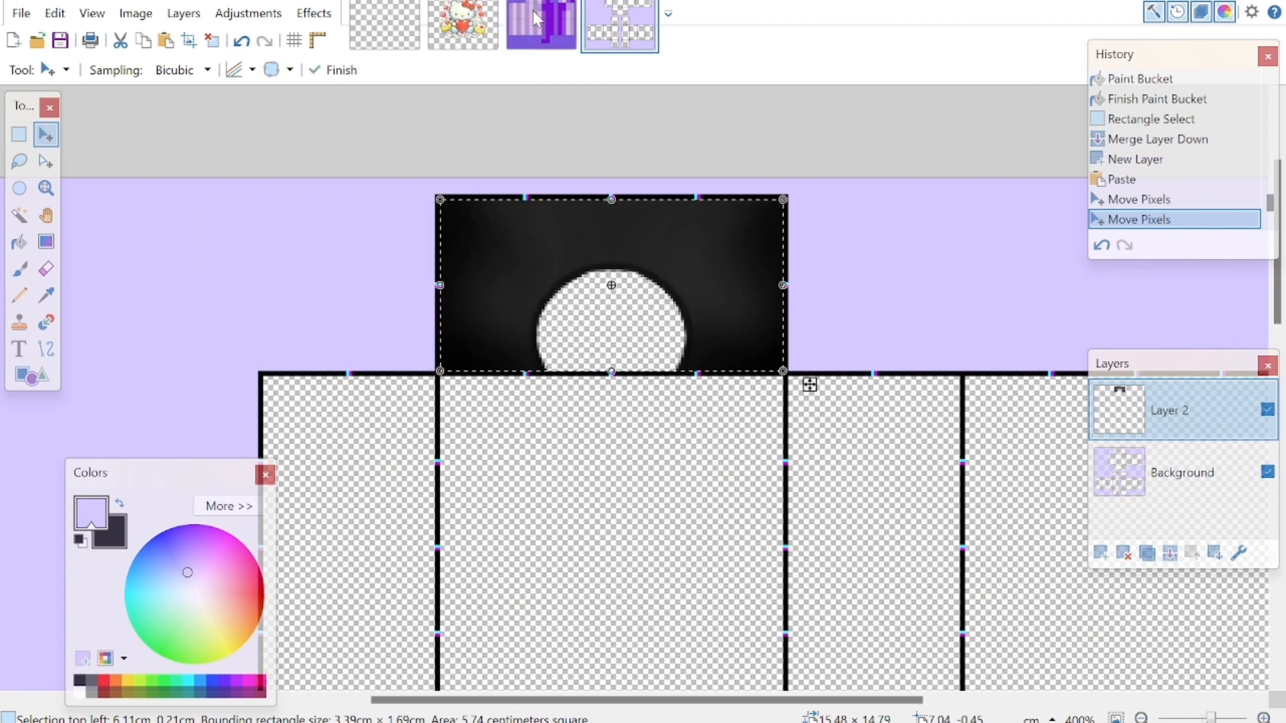
Switch to the purple shirt template and shift and resize the selection to about 3.39 × 3.39 cm over the large front torso panel
{"action": "left_click", "coordinate": [542, 25]}
{"action": "left_click", "coordinate": [45, 162]}
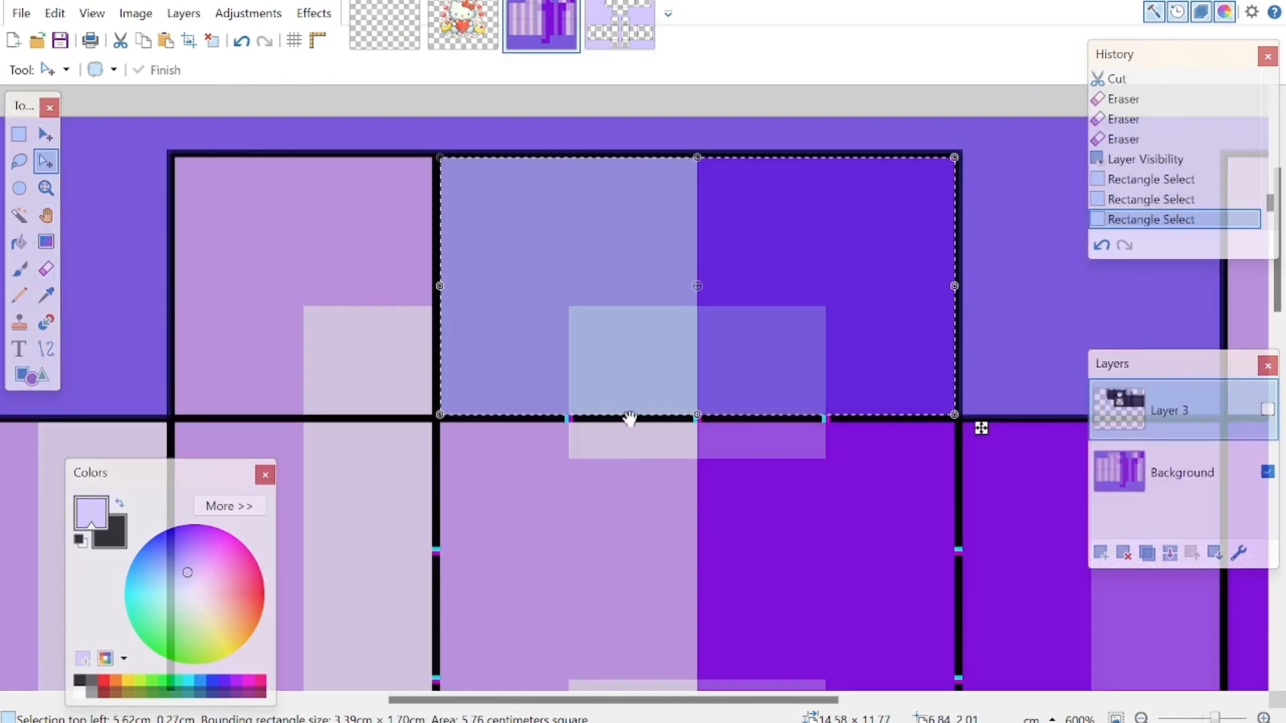
{"action": "left_click_drag", "start_coordinate": [693, 168], "coordinate": [667, 618]}
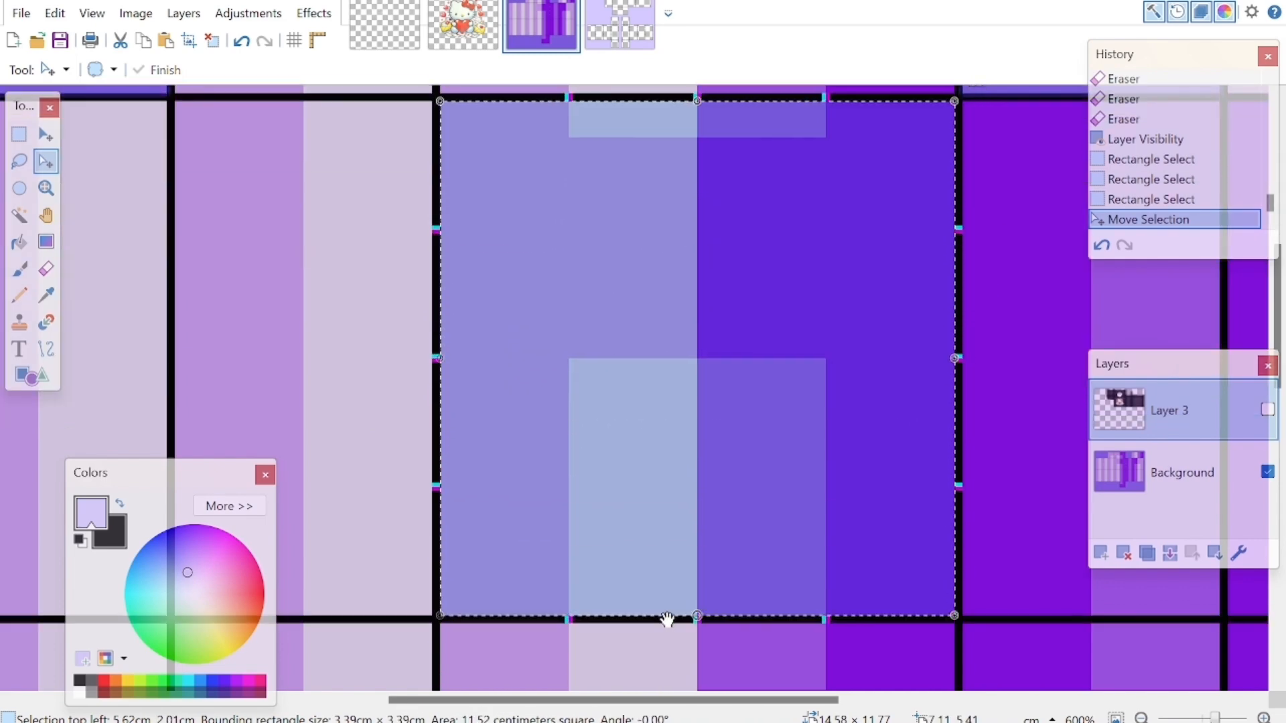
Paste the front torso piece on a new layer of the lavender template and align it inside the large front panel
{"action": "left_click", "coordinate": [619, 25]}
{"action": "left_click", "coordinate": [1100, 553]}
{"action": "key", "text": "ctrl+v"}
{"action": "scroll", "coordinate": [663, 385], "scroll_direction": "down", "scroll_amount": 2}
{"action": "left_click_drag", "start_coordinate": [615, 473], "coordinate": [621, 343]}
{"action": "key", "text": "Right"}
{"action": "key", "text": "Down"}
{"action": "key", "text": "Up"}
Return to the purple shirt template and widen the front torso selection past its right edge to about 3.45 cm
{"action": "mouse_move", "coordinate": [460, 32]}
{"action": "left_mouse_down"}
{"action": "mouse_move", "coordinate": [533, 37]}
{"action": "mouse_move", "coordinate": [464, 44]}
{"action": "left_mouse_up"}
{"action": "left_click", "coordinate": [545, 44]}
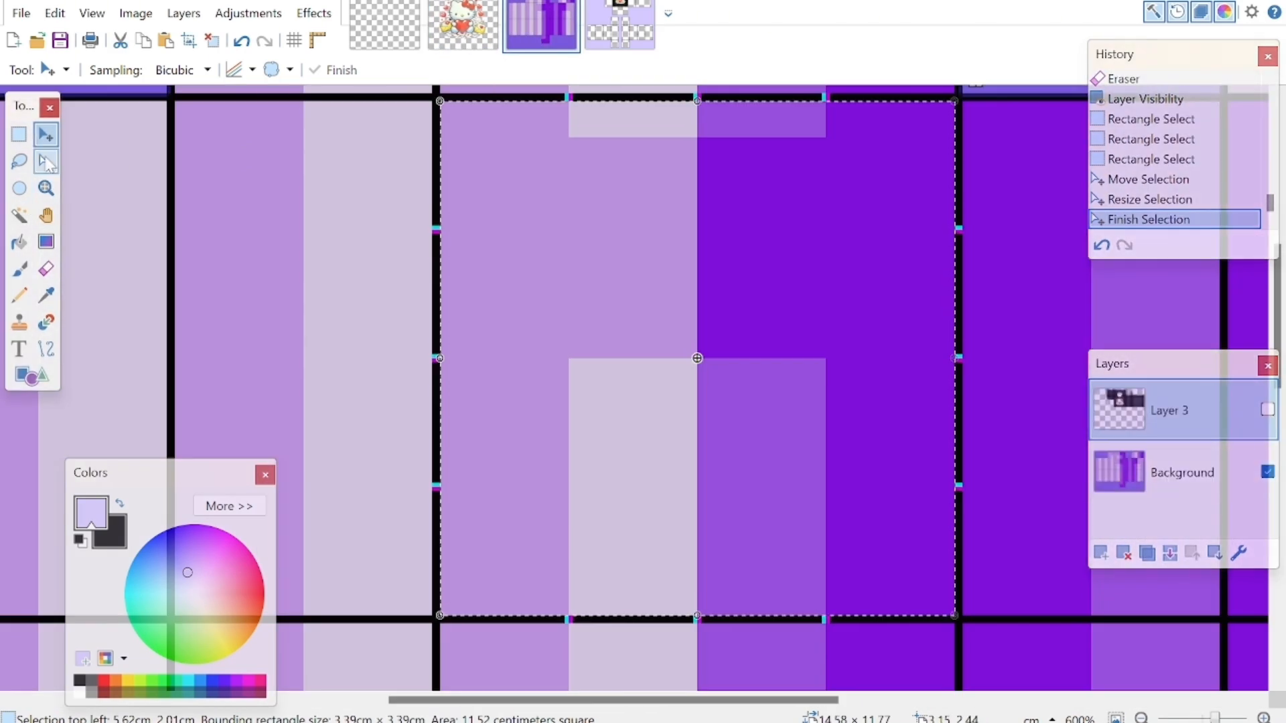
{"action": "left_click", "coordinate": [47, 161]}
{"action": "scroll", "coordinate": [798, 312], "scroll_direction": "up", "scroll_amount": 1}
{"action": "left_click_drag", "start_coordinate": [953, 447], "coordinate": [963, 450]}
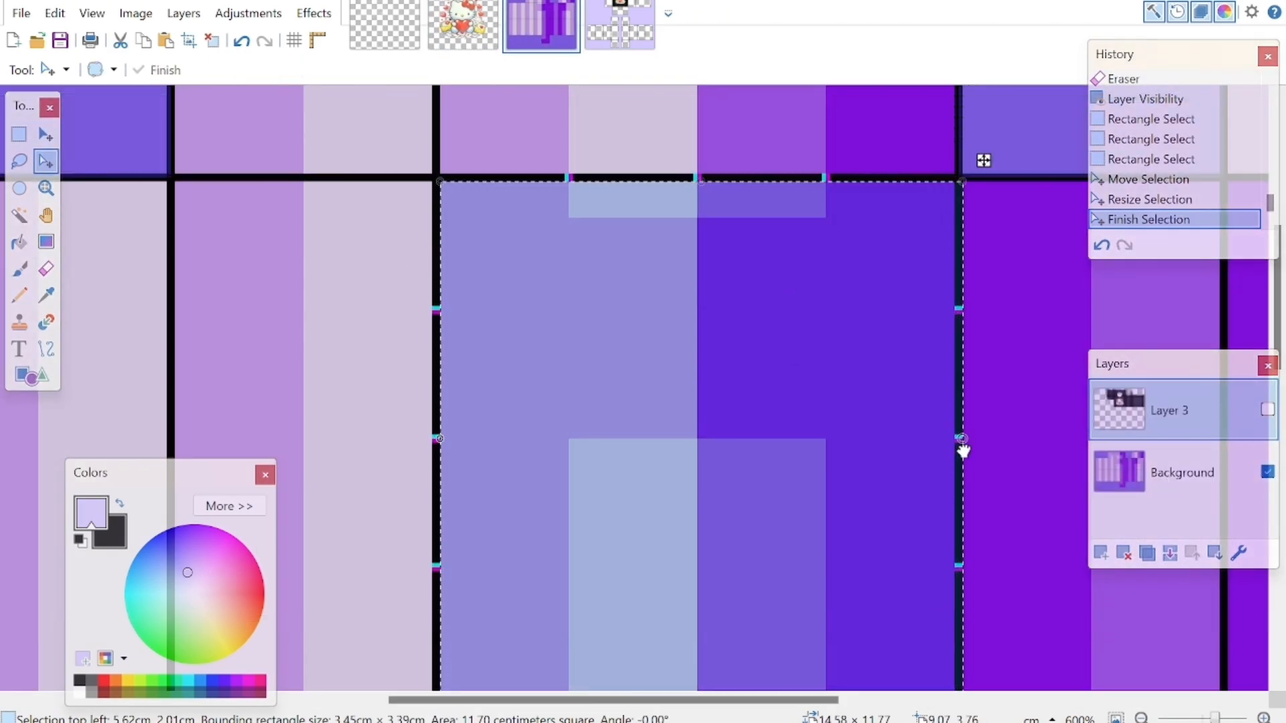